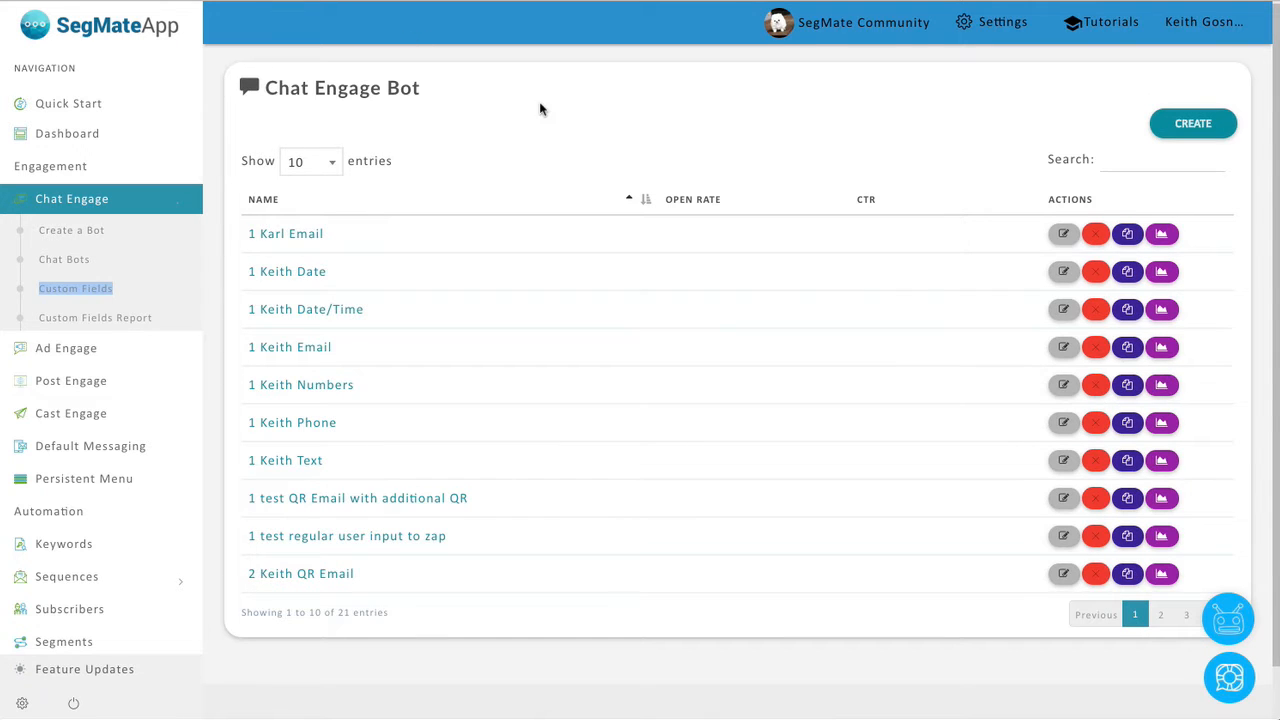
# Create a new bot named 'Demo Zap'.
pyautogui.click(1195, 124)
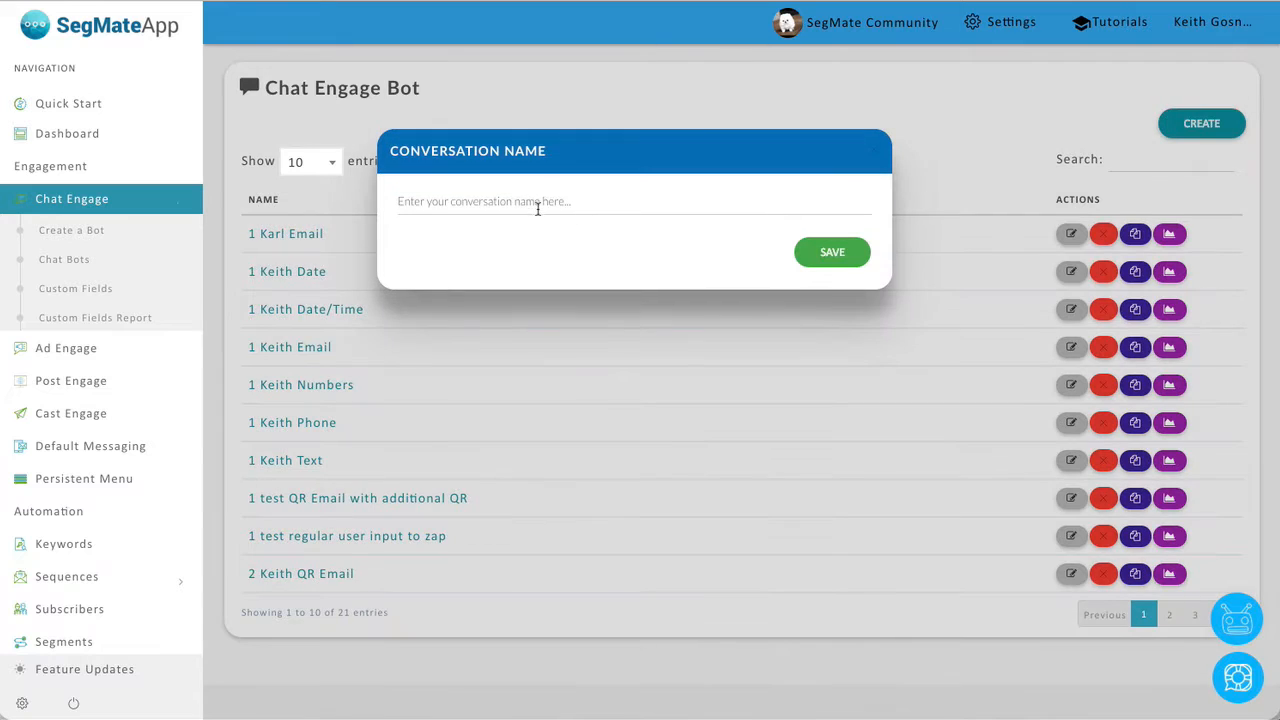
pyautogui.click(533, 203)
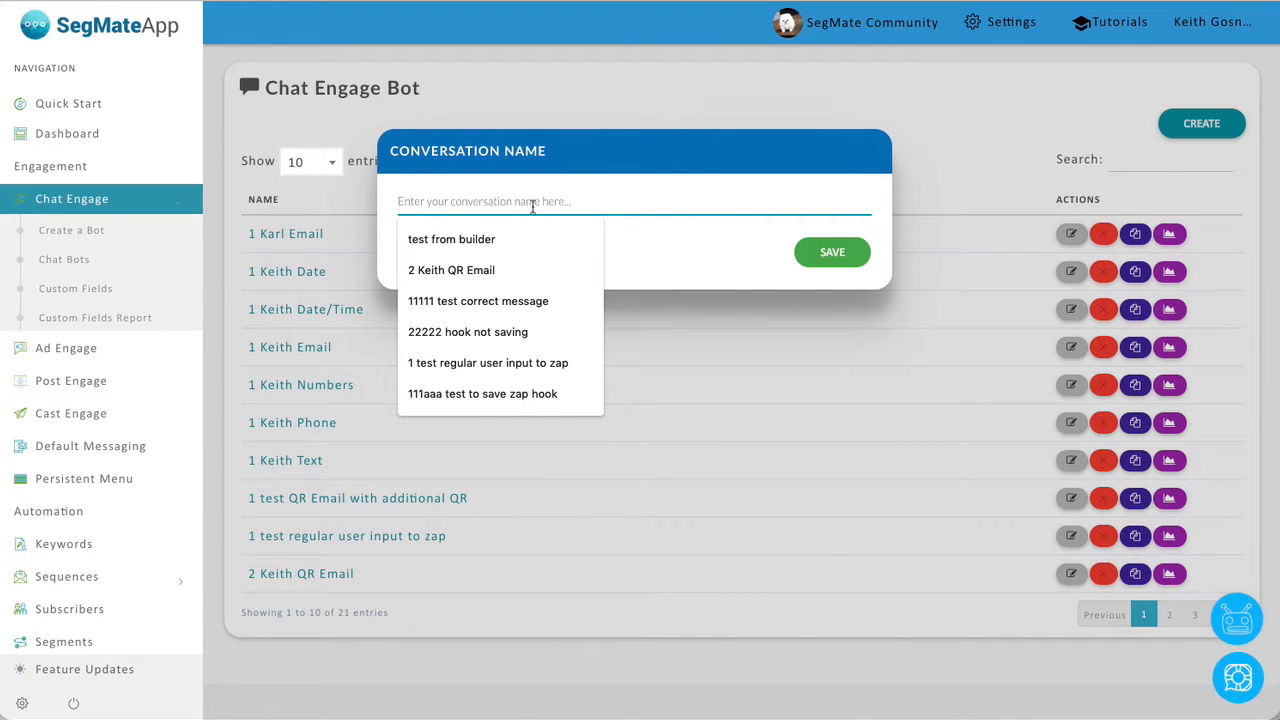
pyautogui.write('Tes')
pyautogui.press('BackSpace')
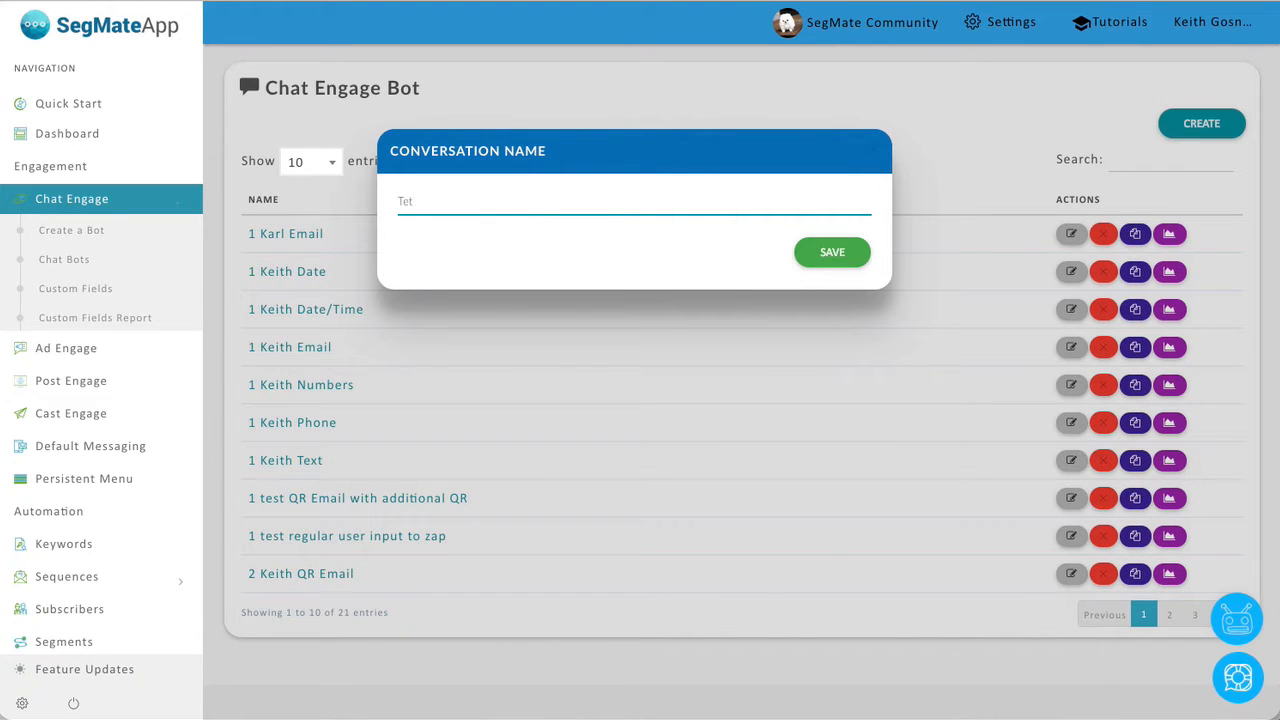
pyautogui.press('BackSpace')
pyautogui.press('BackSpace')
pyautogui.write('Demo Zap')
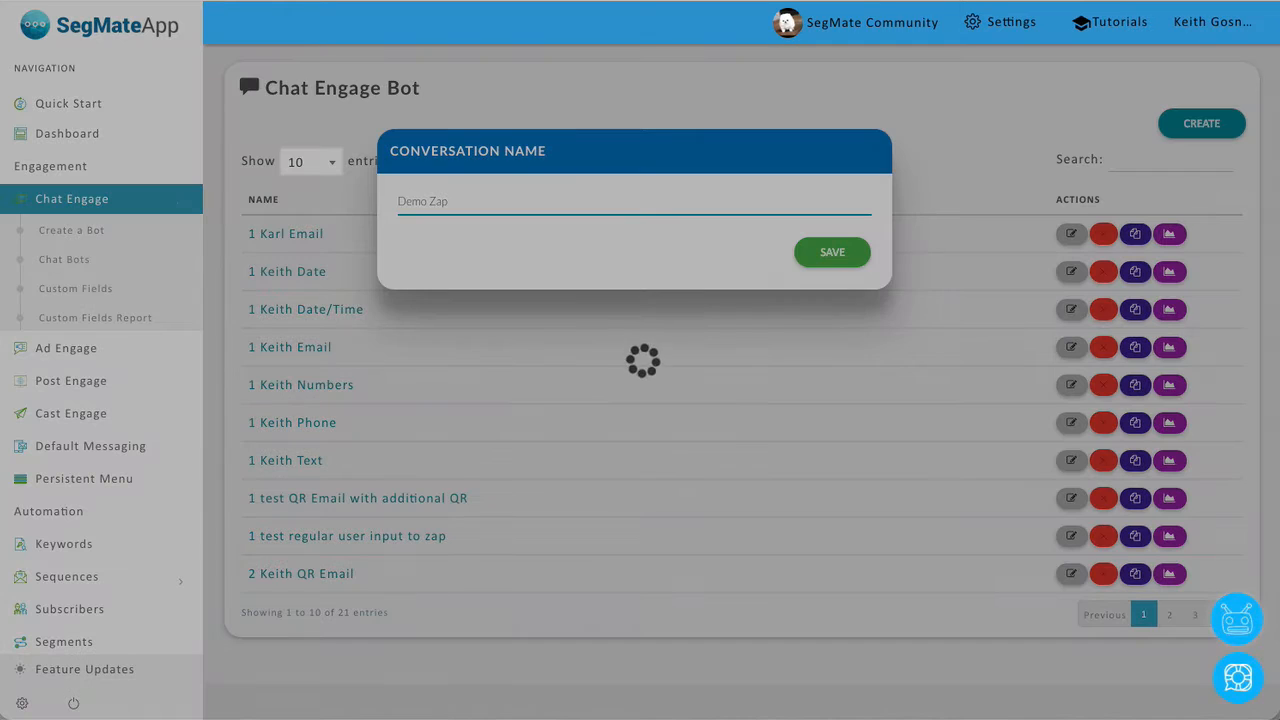
pyautogui.press('Return')
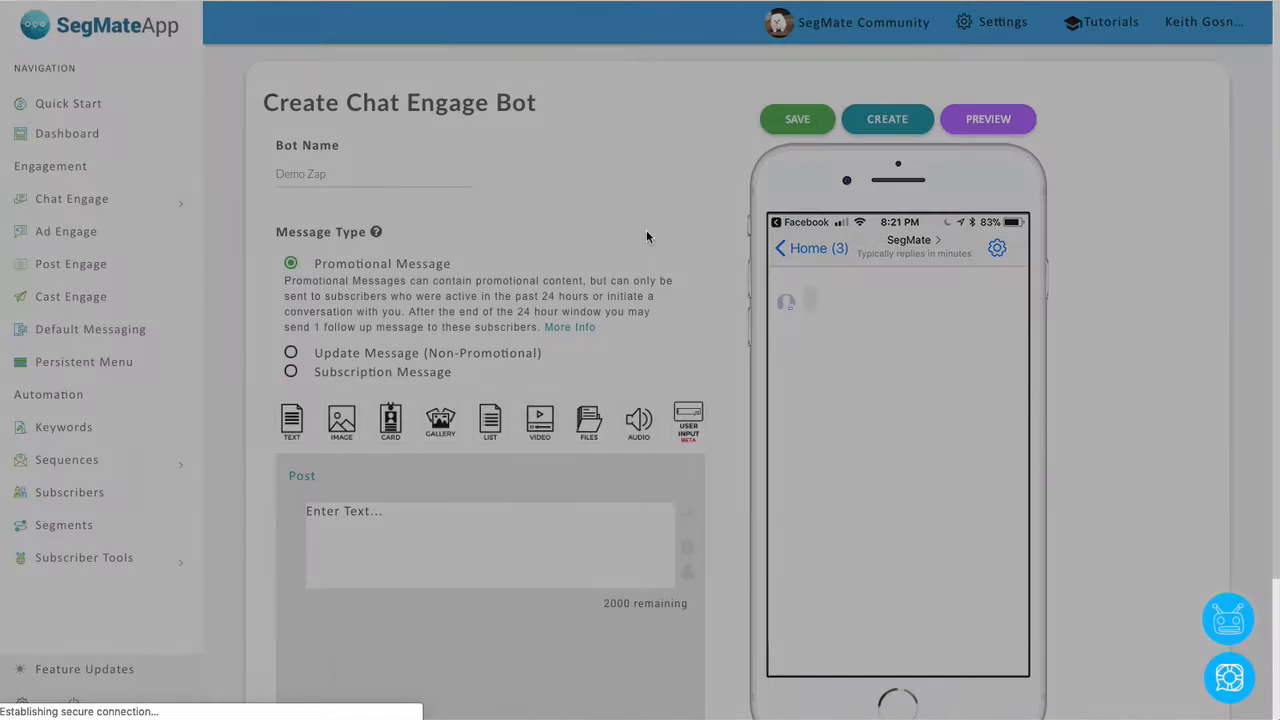
# Replace the default text block with a User Input block prompting 'Enter email'.
pyautogui.scroll(-3, 645, 255)
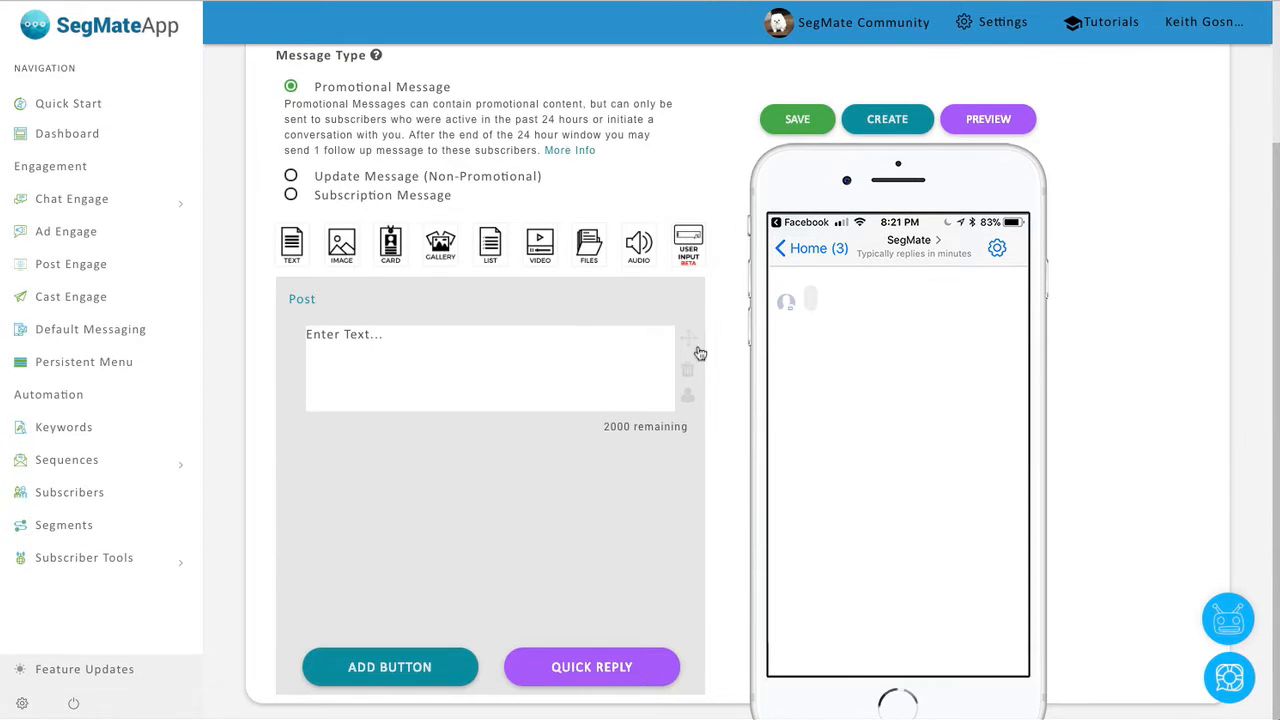
pyautogui.click(692, 371)
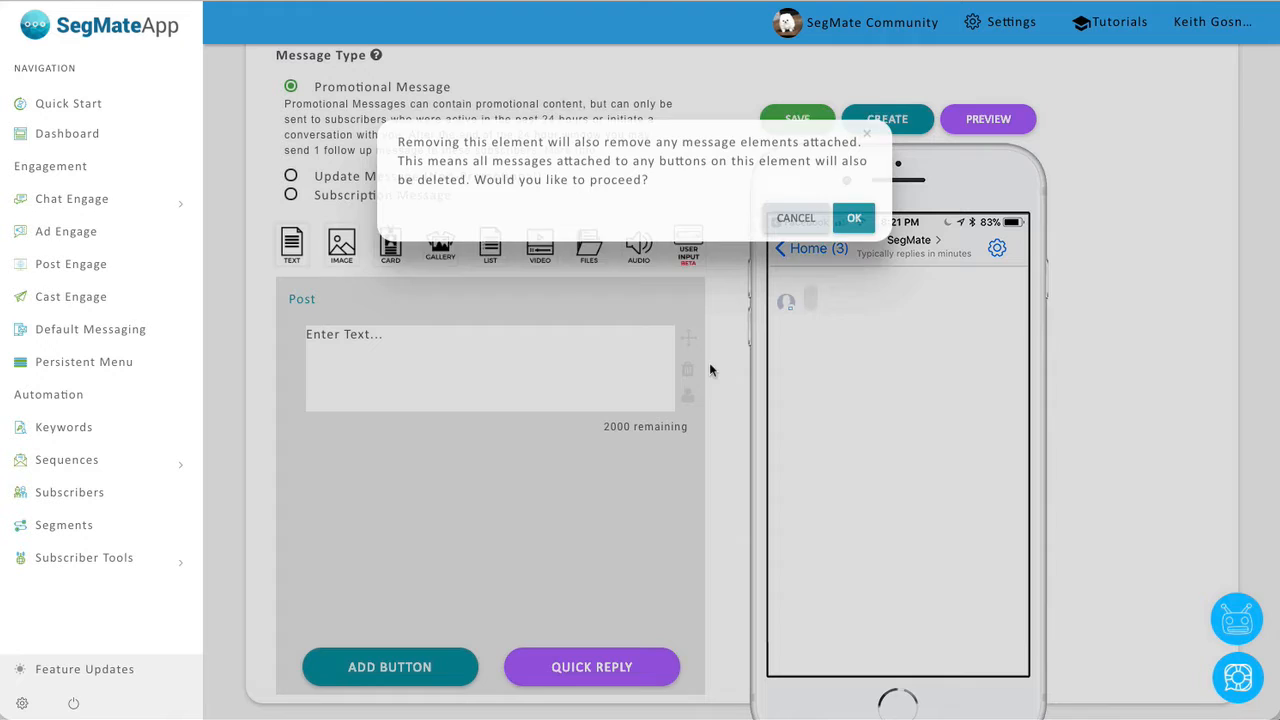
pyautogui.click(854, 227)
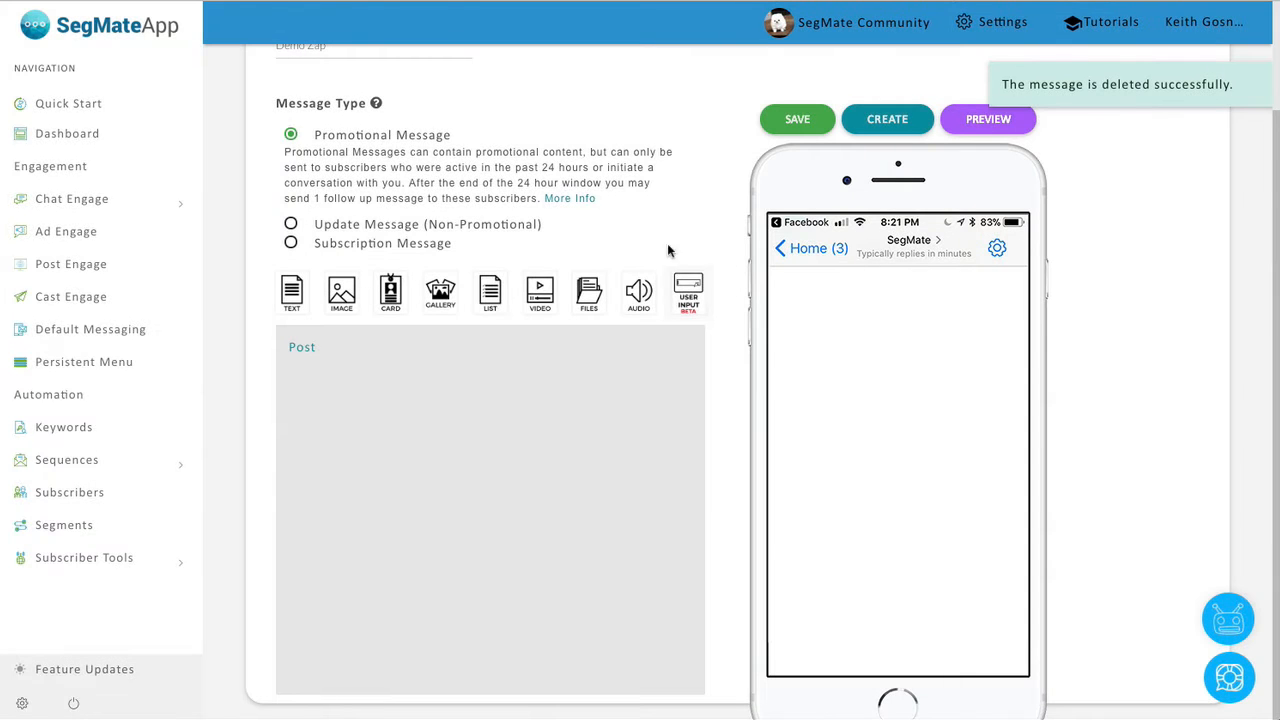
pyautogui.moveTo(697, 298); pyautogui.dragTo(353, 424)
pyautogui.scroll(-1, 726, 354)
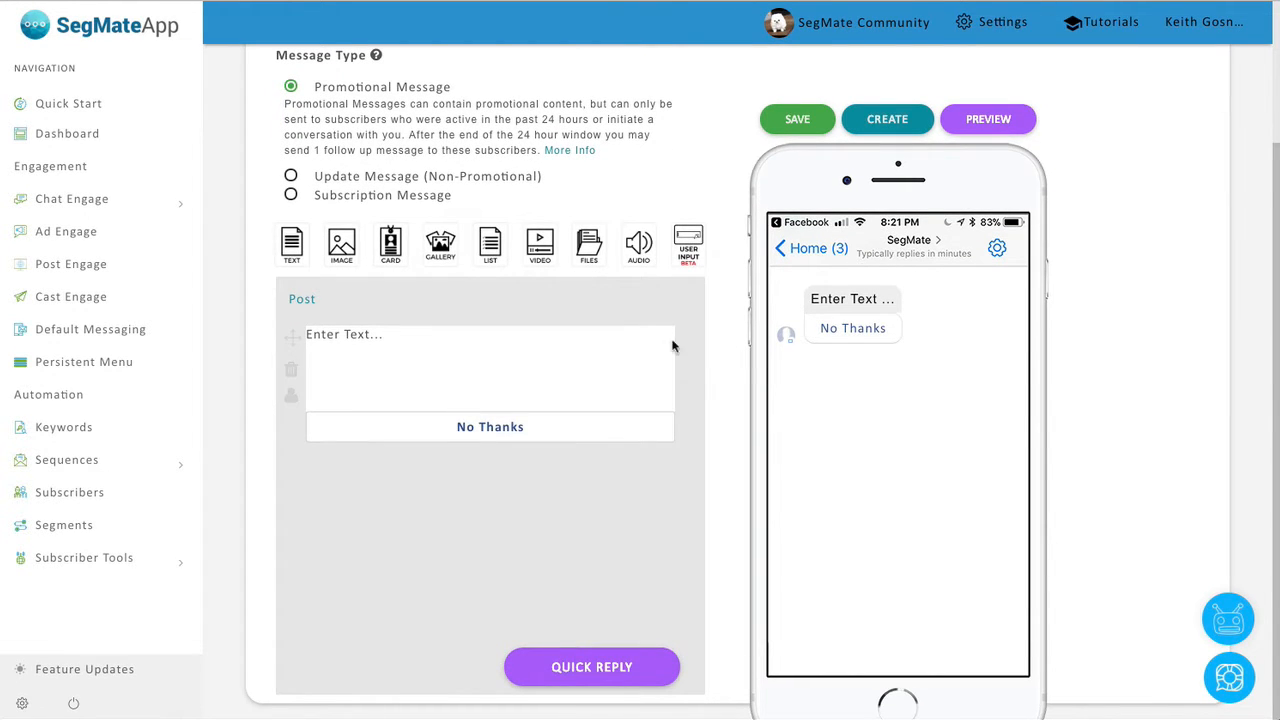
pyautogui.click(495, 360)
pyautogui.write('Enter email')
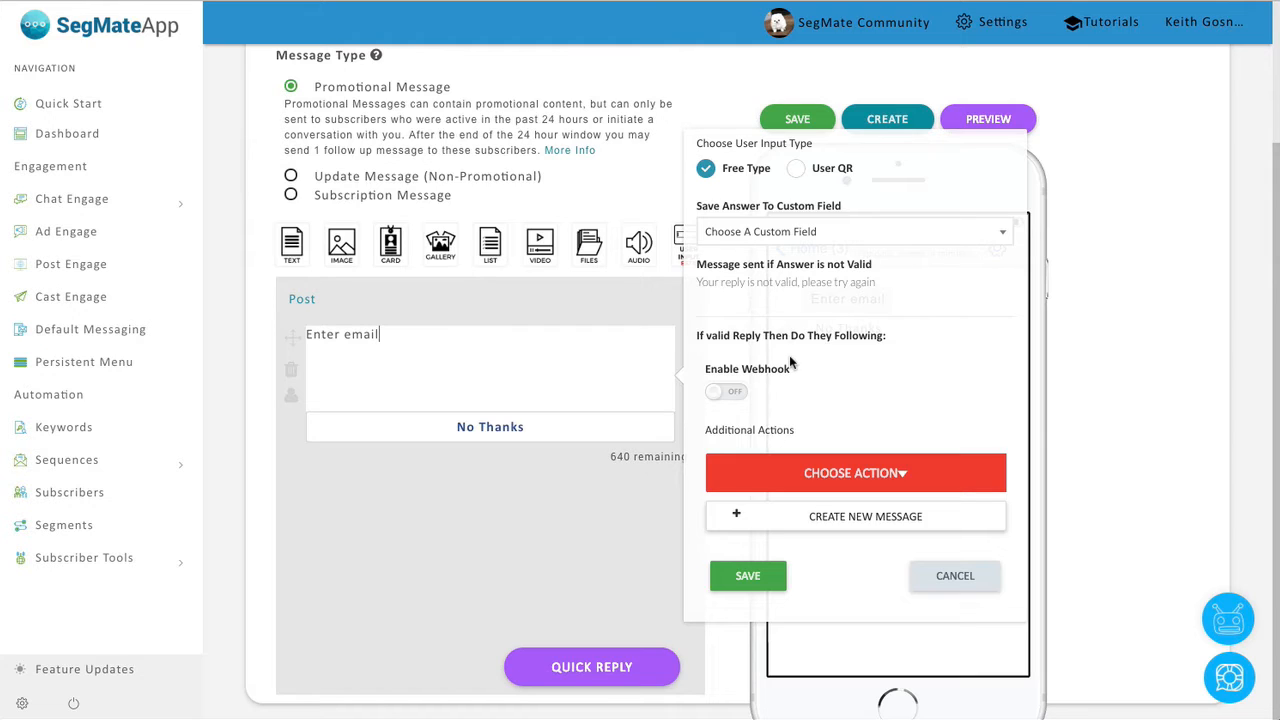
pyautogui.click(466, 130)
# Open the Chat Engage Custom Fields Report and review its Bulk Actions without applying any.
pyautogui.click(100, 202)
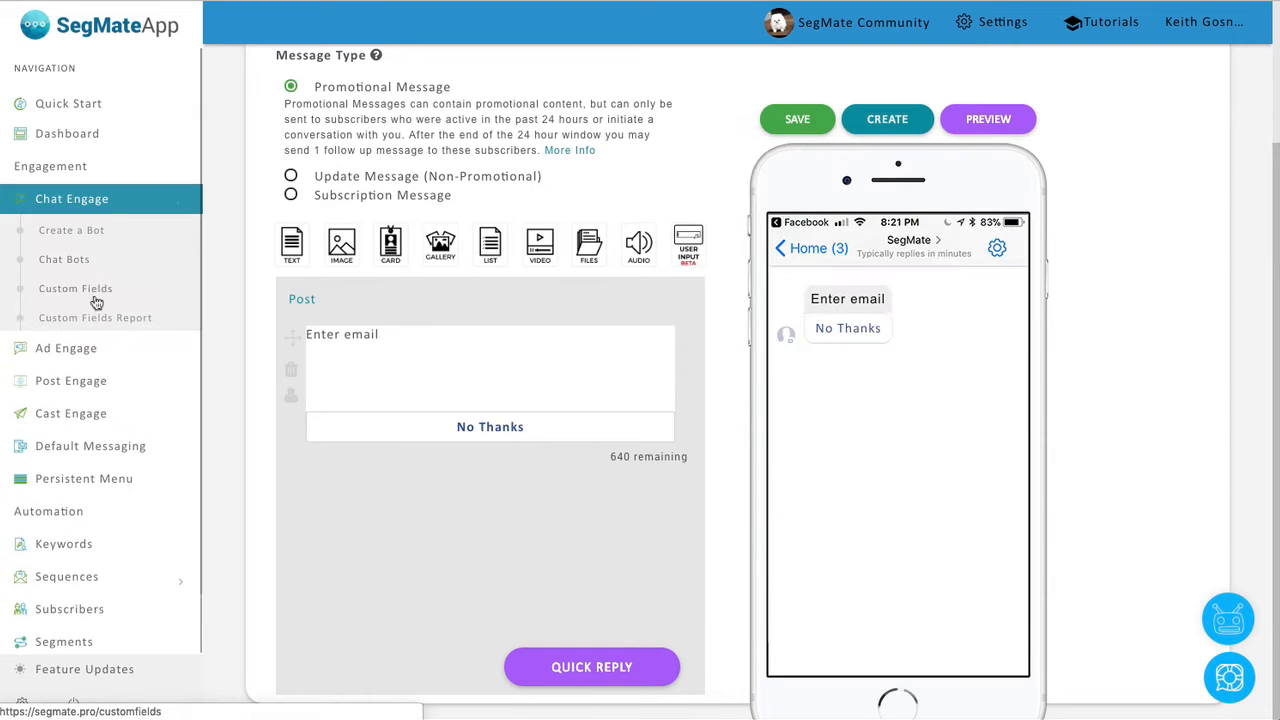
pyautogui.rightClick(98, 322)
pyautogui.press('Escape')
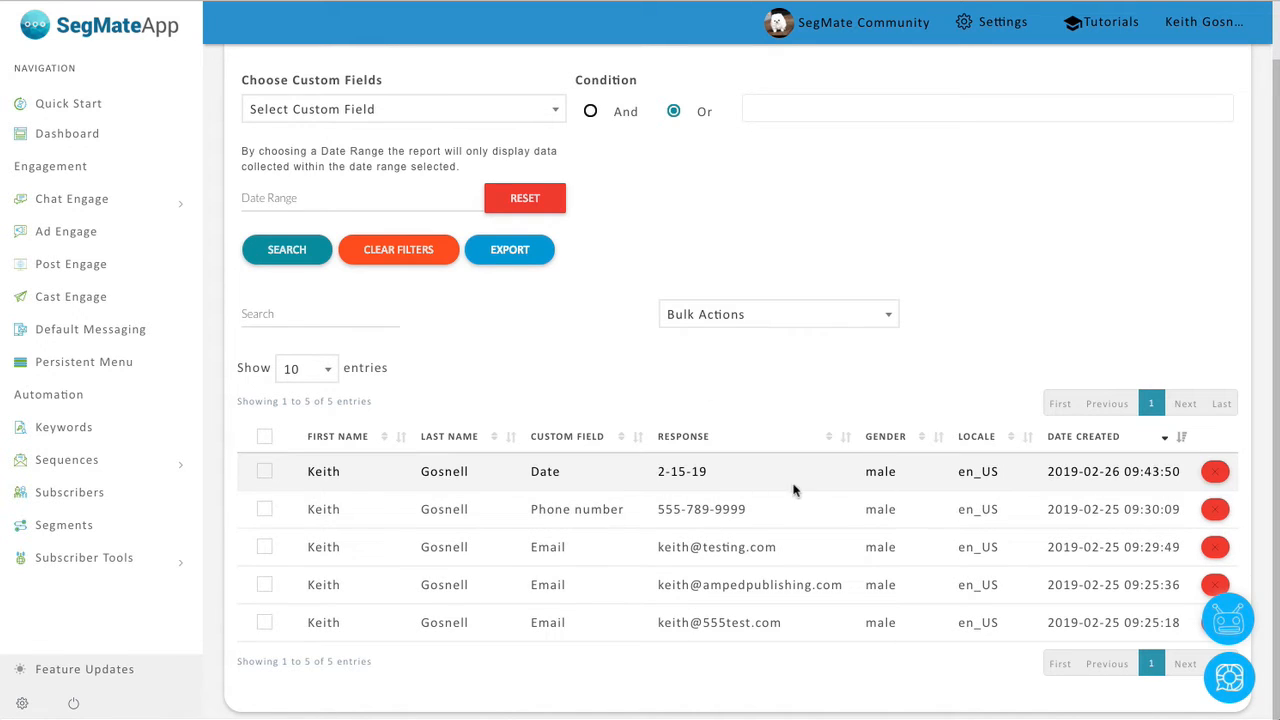
pyautogui.click(730, 332)
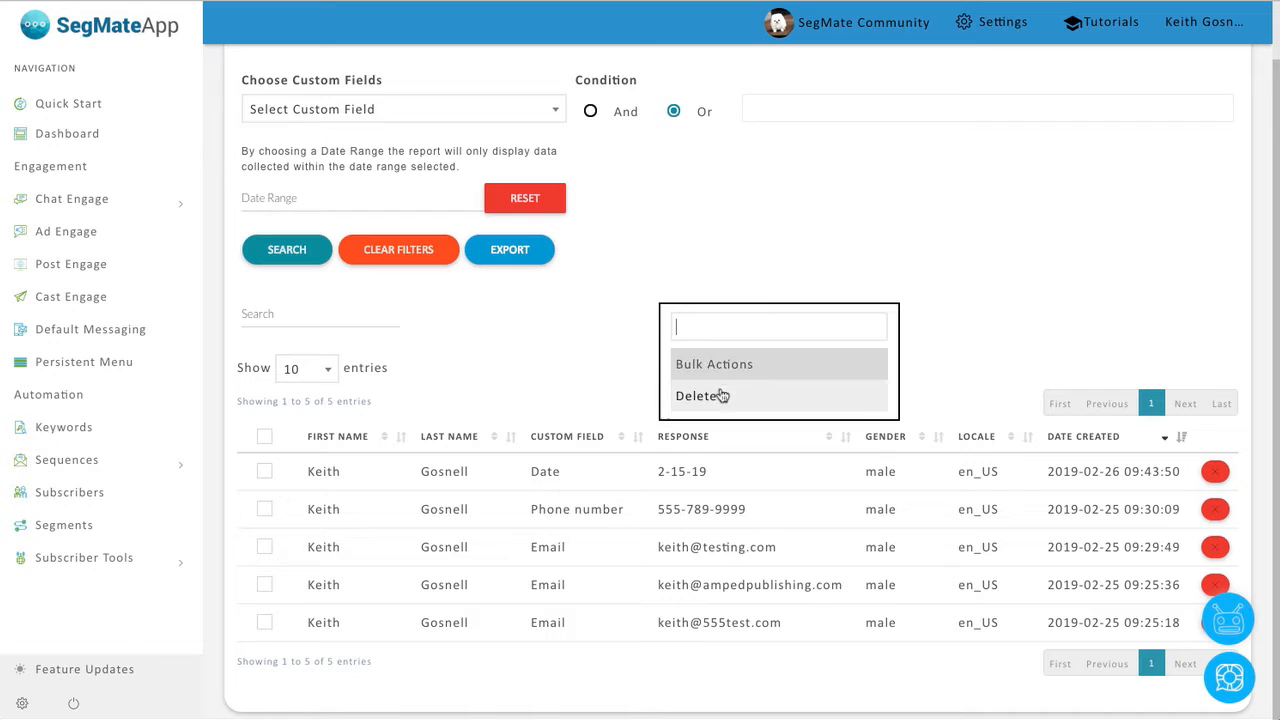
pyautogui.click(575, 352)
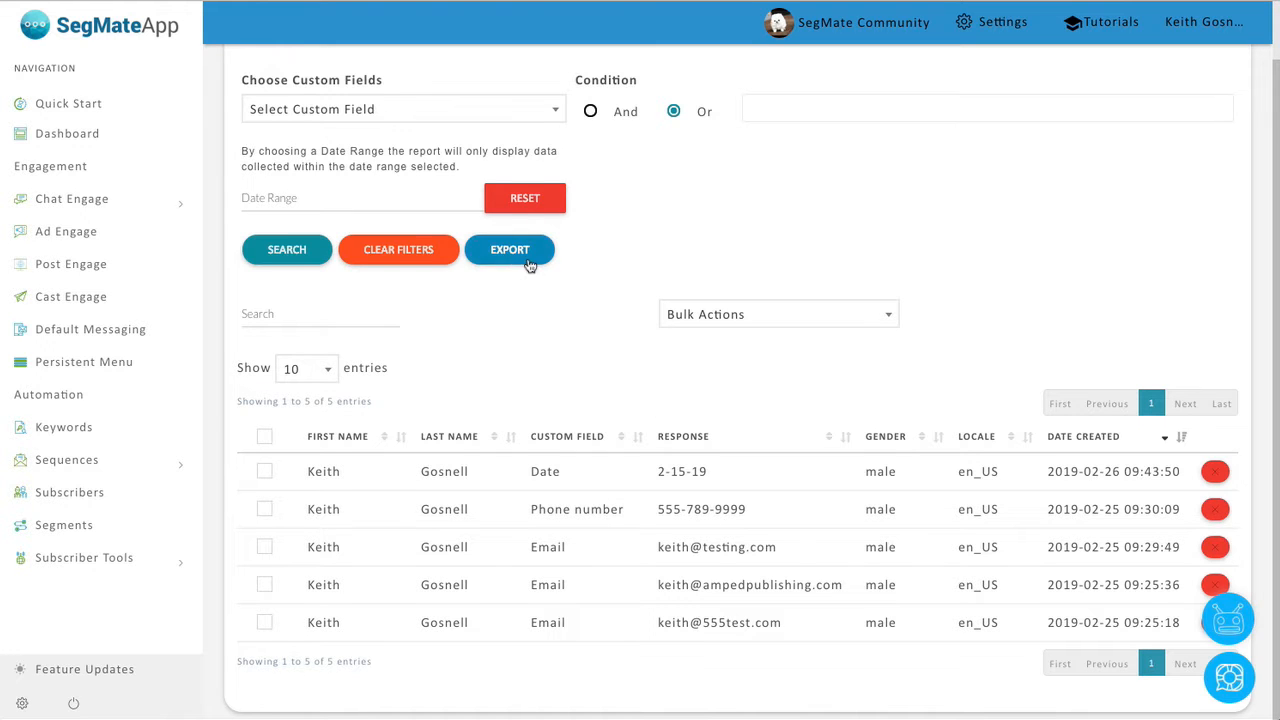
pyautogui.scroll(1, 608, 375)
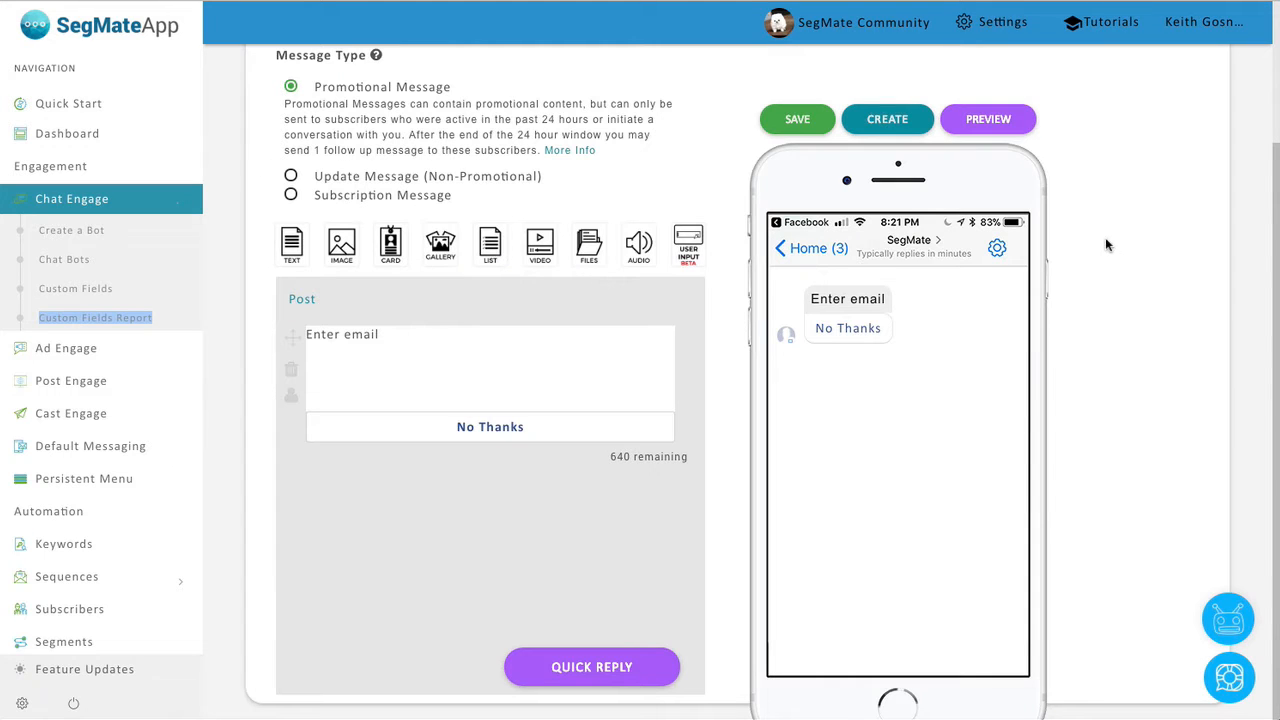
# Try the Enable Webhook toggle on the email prompt's input settings, leaving it on.
pyautogui.click(566, 360)
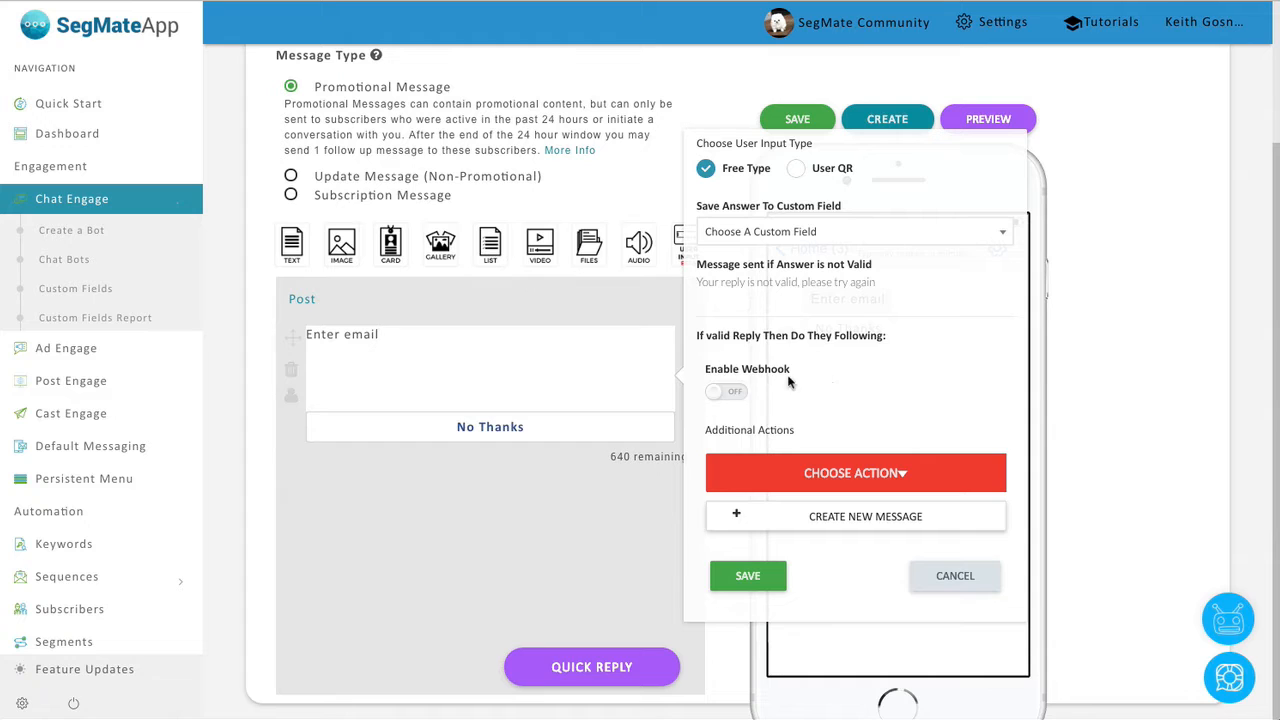
pyautogui.click(735, 398)
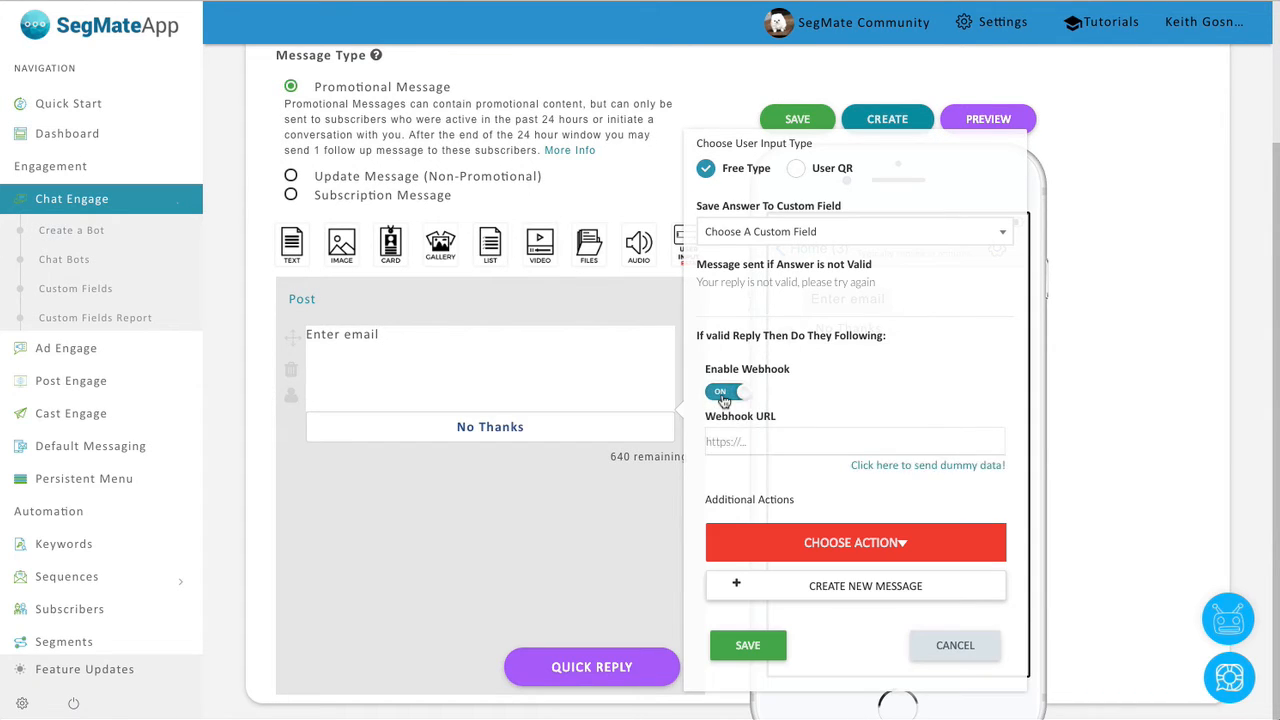
pyautogui.click(726, 398)
pyautogui.click(737, 400)
# Add a 'thank you' follow-up message for valid replies, then revisit the email prompt's answer type.
pyautogui.click(566, 375)
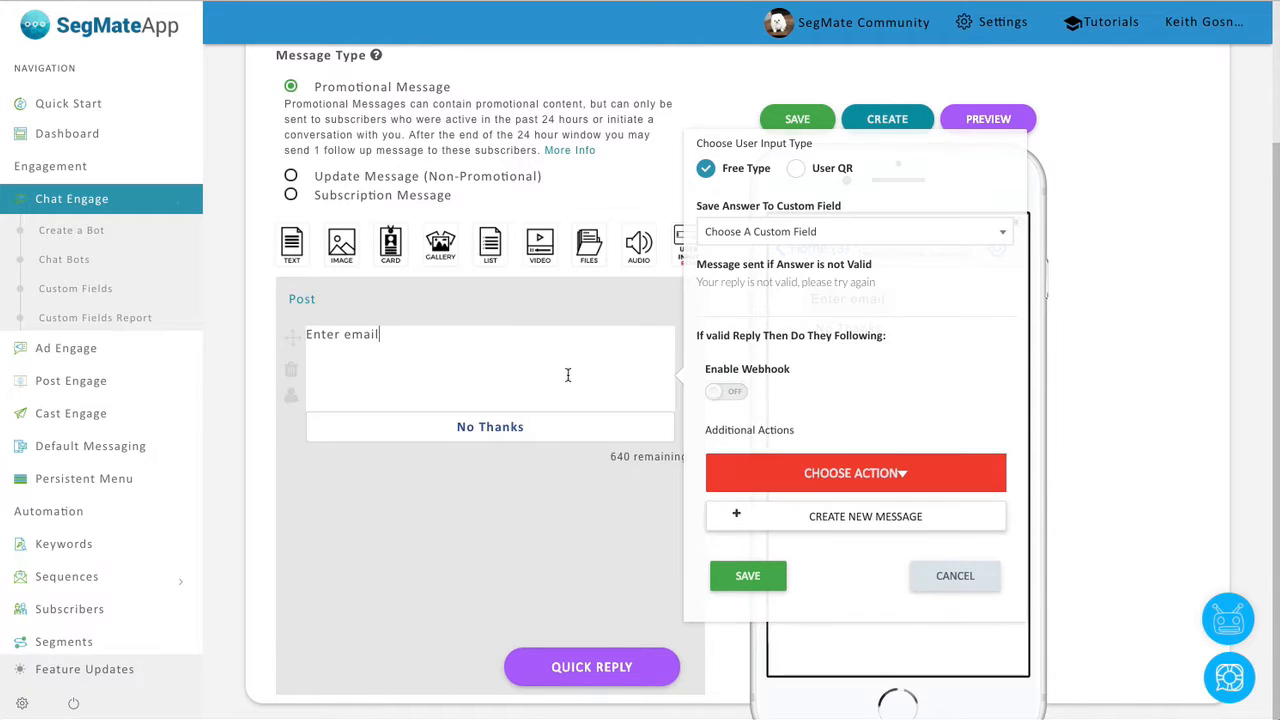
pyautogui.click(781, 526)
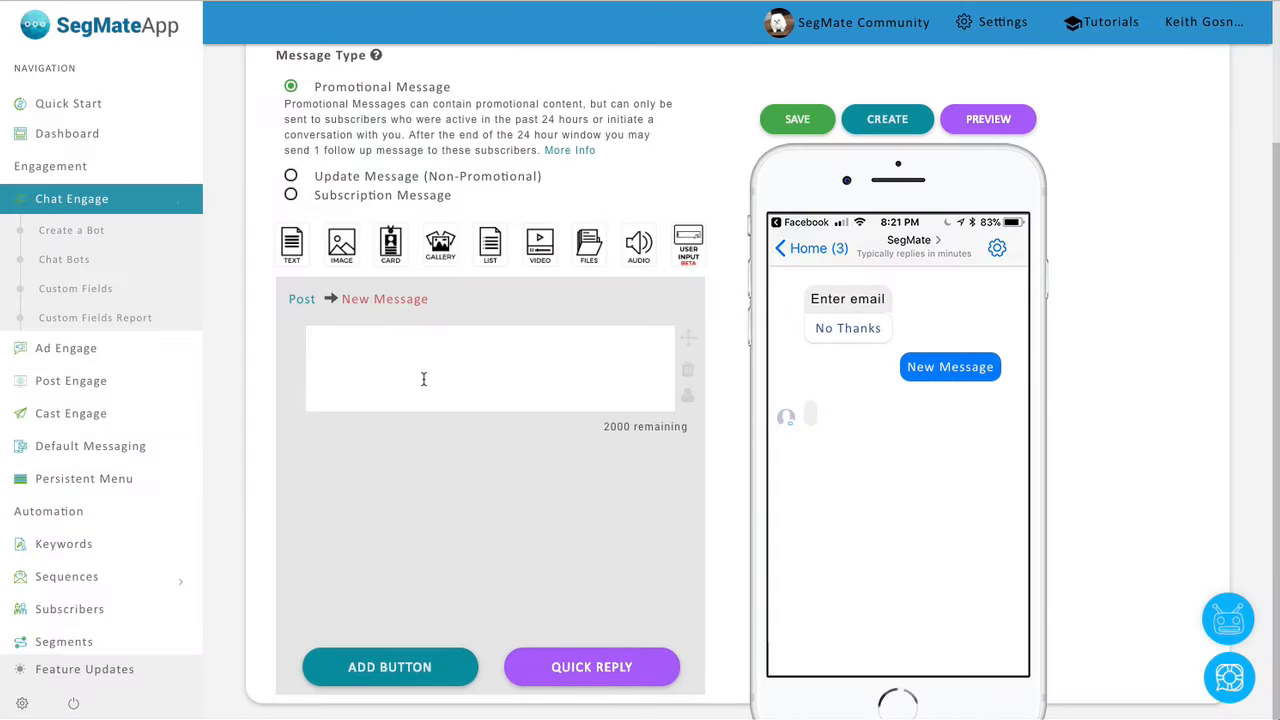
pyautogui.write('thank you')
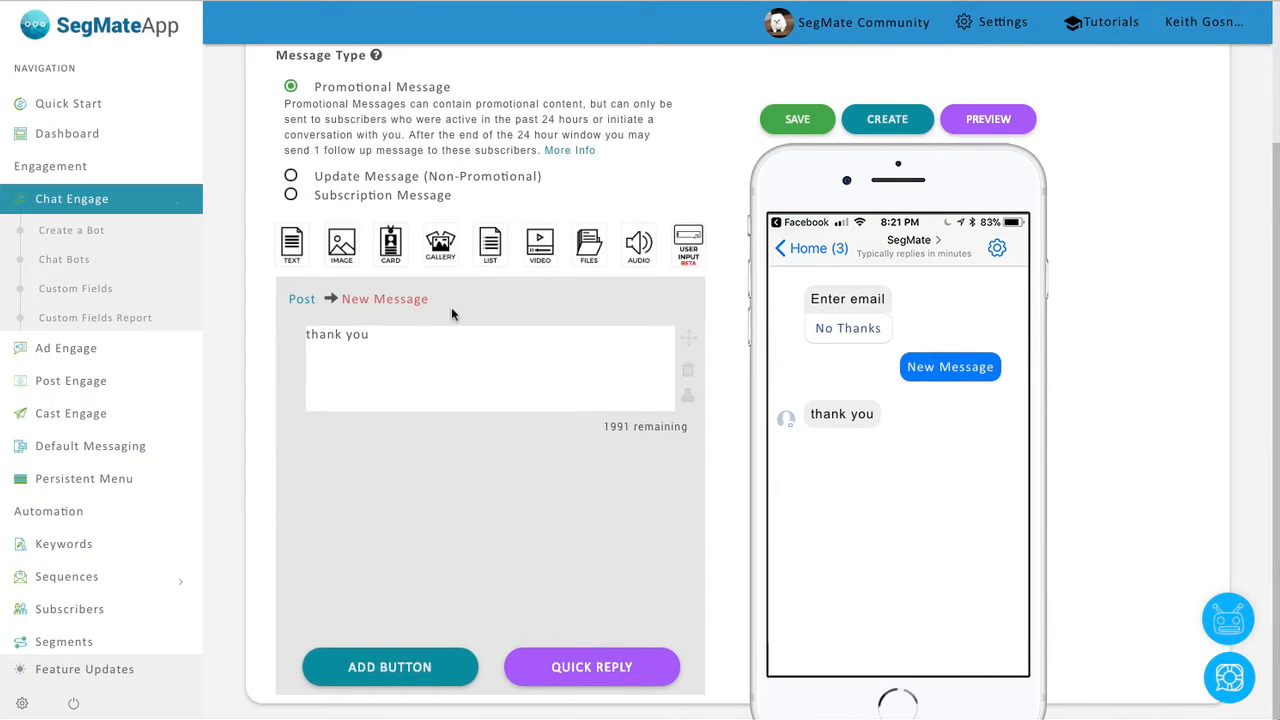
pyautogui.click(297, 304)
pyautogui.click(457, 354)
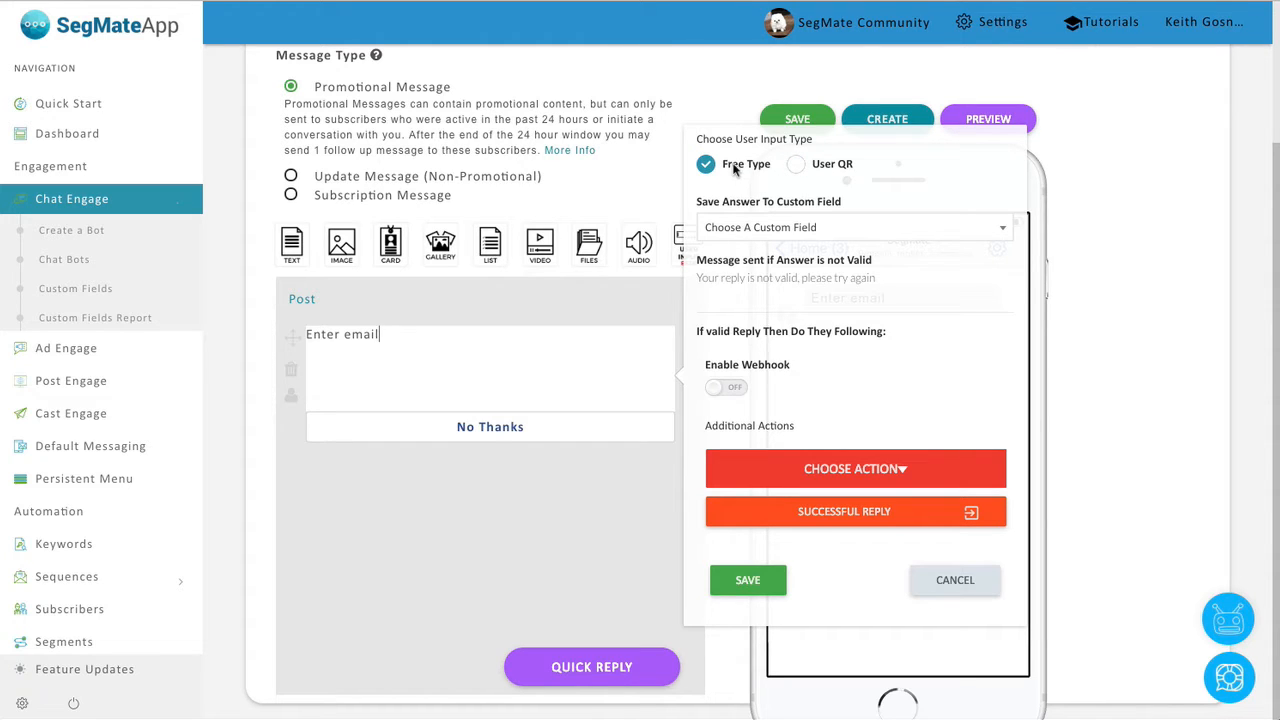
pyautogui.click(797, 166)
# Keep Free Type answers, store them in the Email custom field, and save the settings.
pyautogui.click(737, 166)
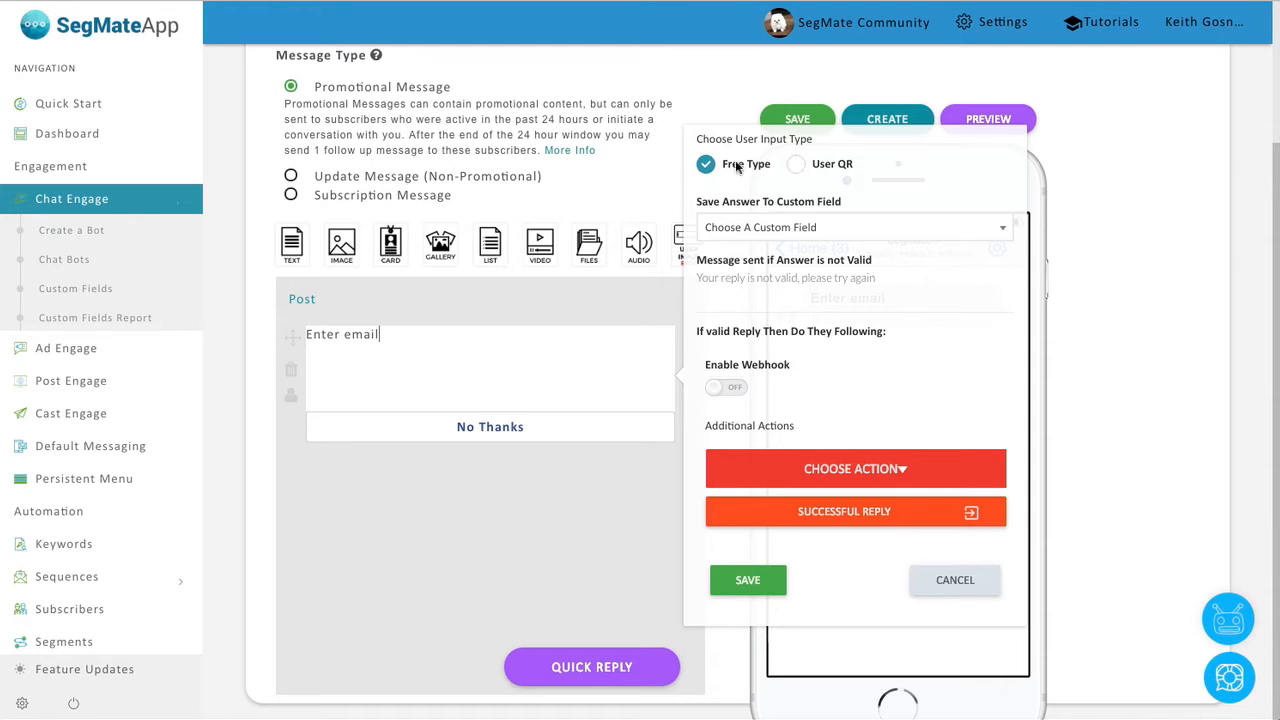
pyautogui.click(770, 232)
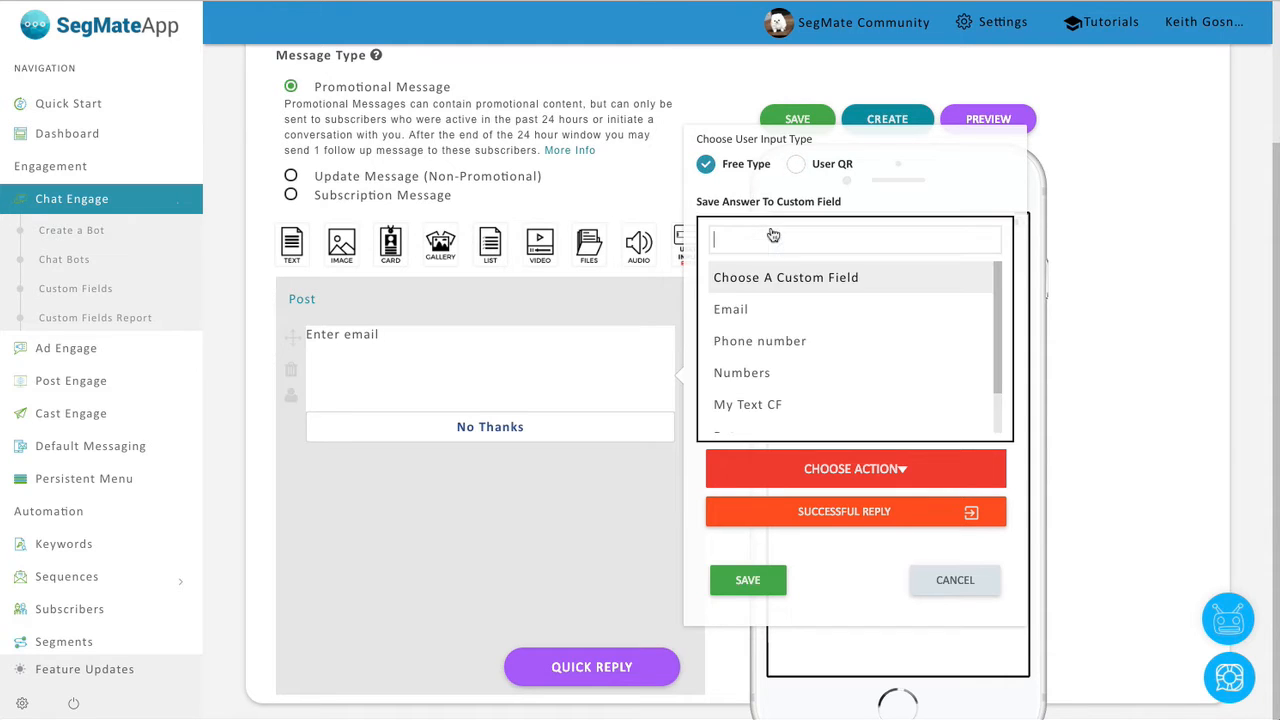
pyautogui.click(759, 318)
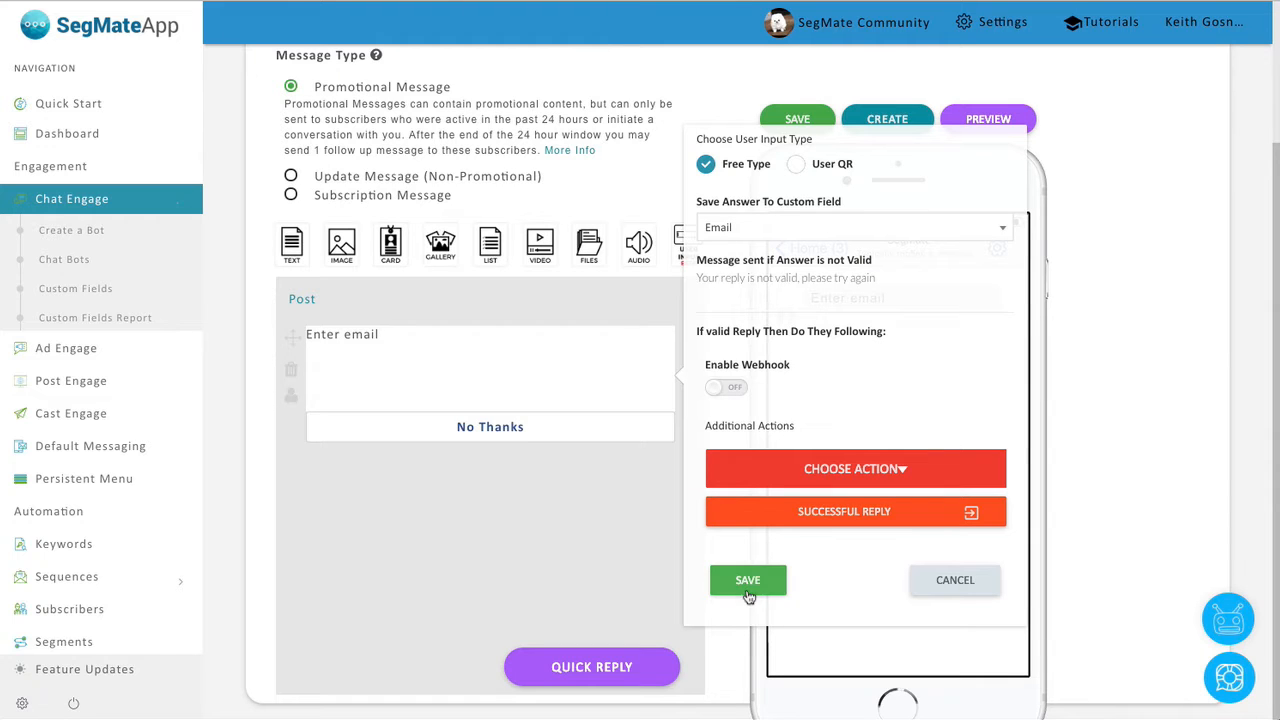
pyautogui.click(748, 582)
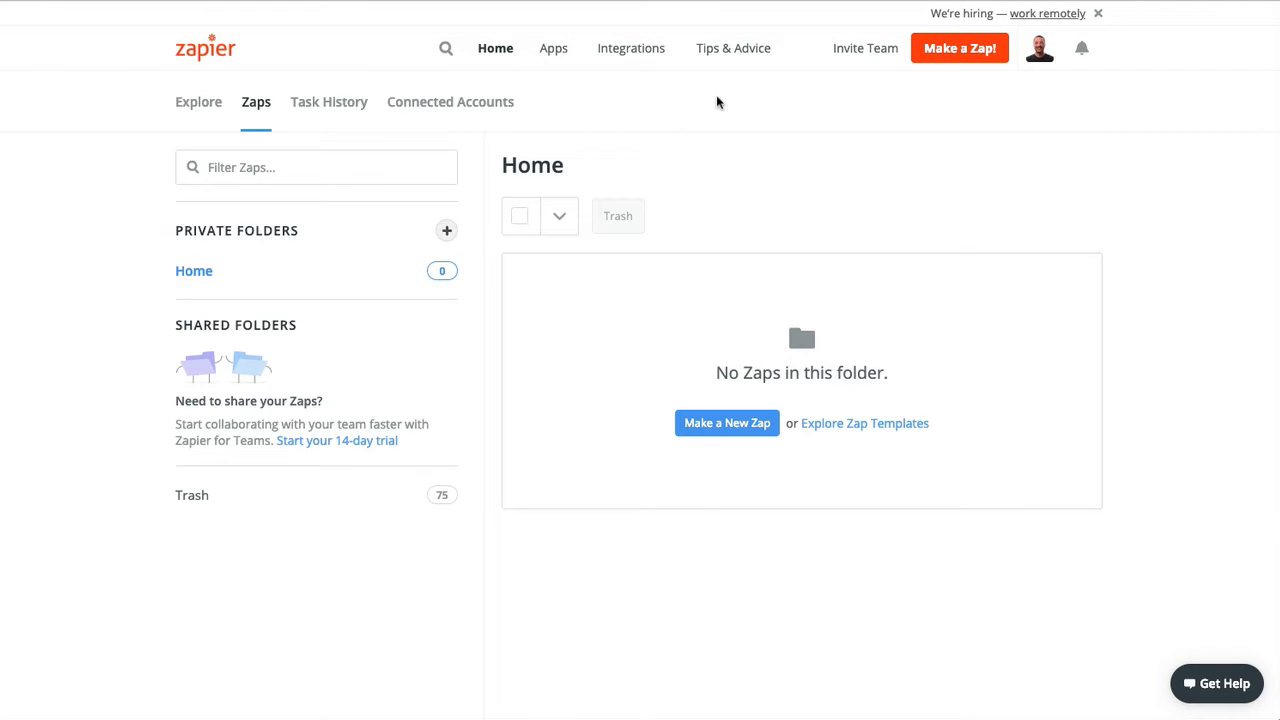
# Create a new Zap with a Webhooks by Zapier Catch Hook trigger.
pyautogui.click(946, 62)
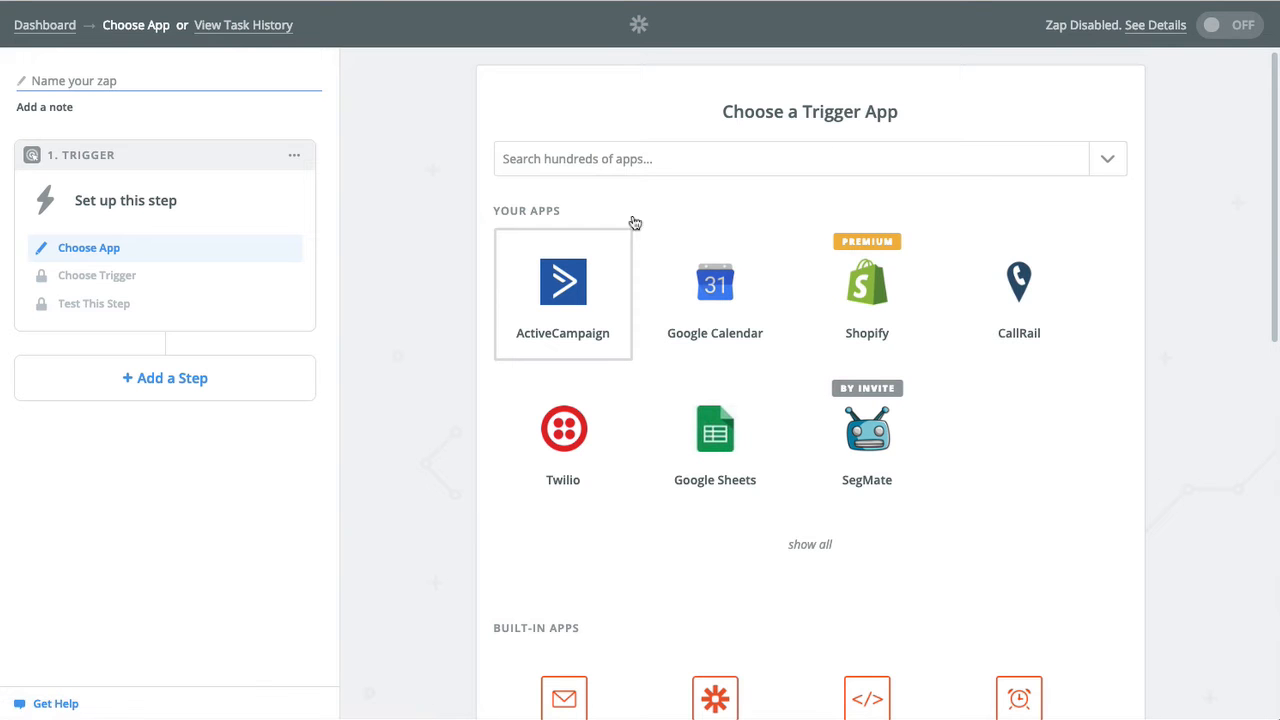
pyautogui.click(608, 158)
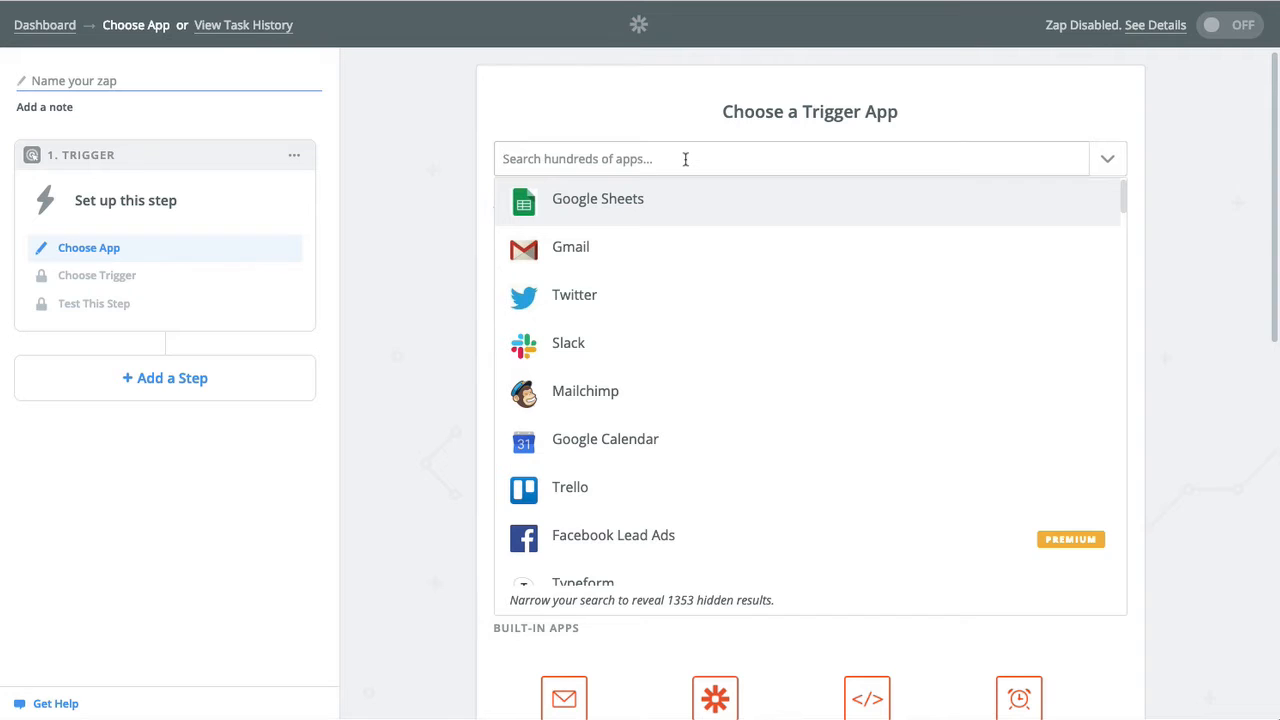
pyautogui.write('webhoo')
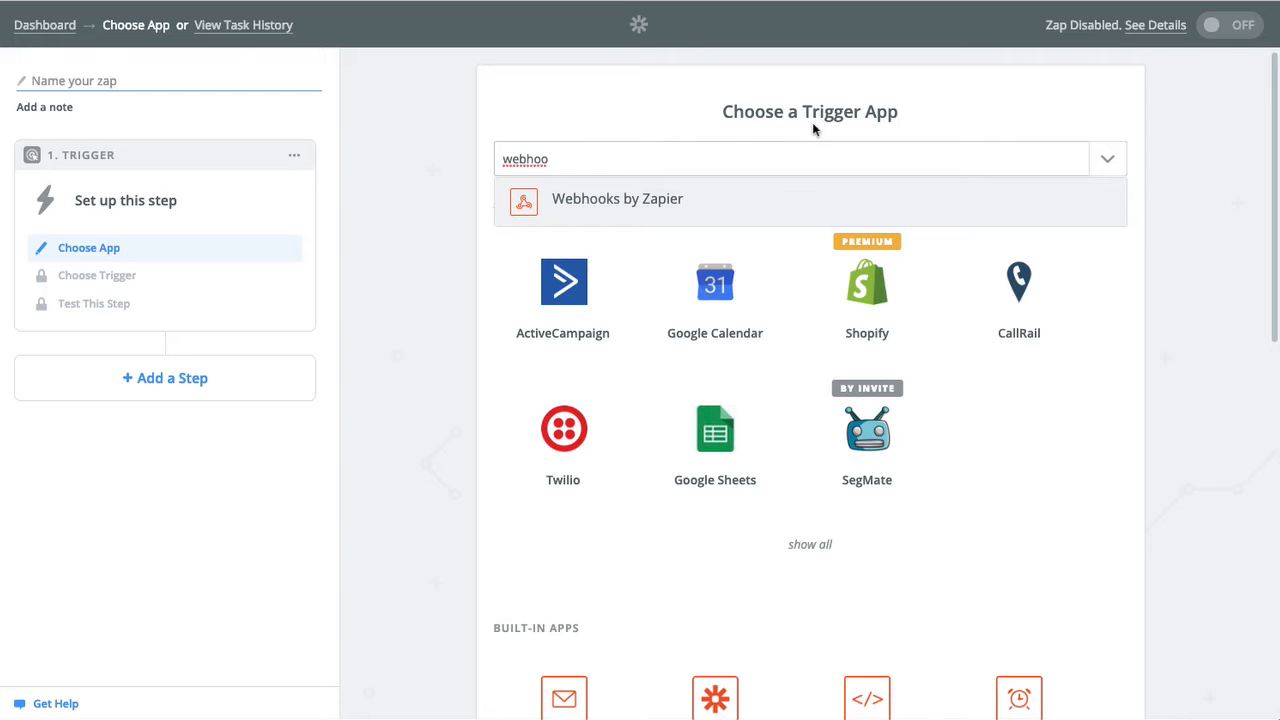
pyautogui.click(632, 200)
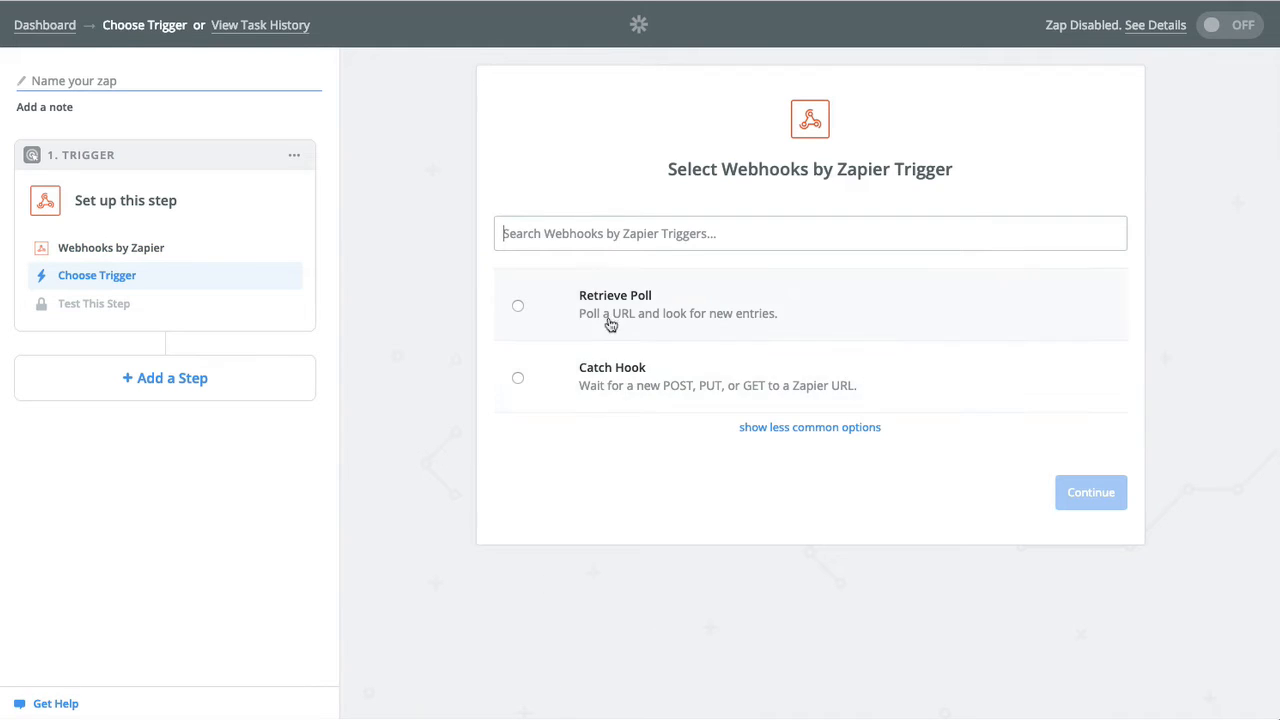
pyautogui.click(632, 381)
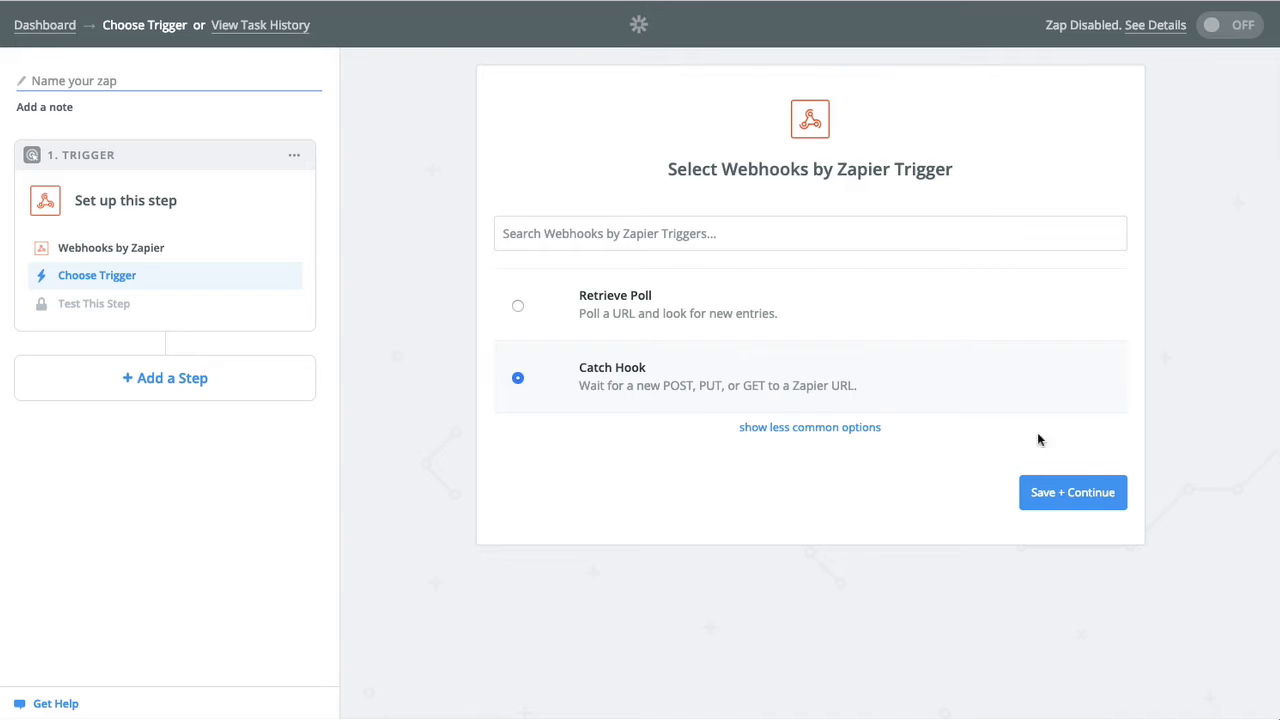
pyautogui.click(1086, 500)
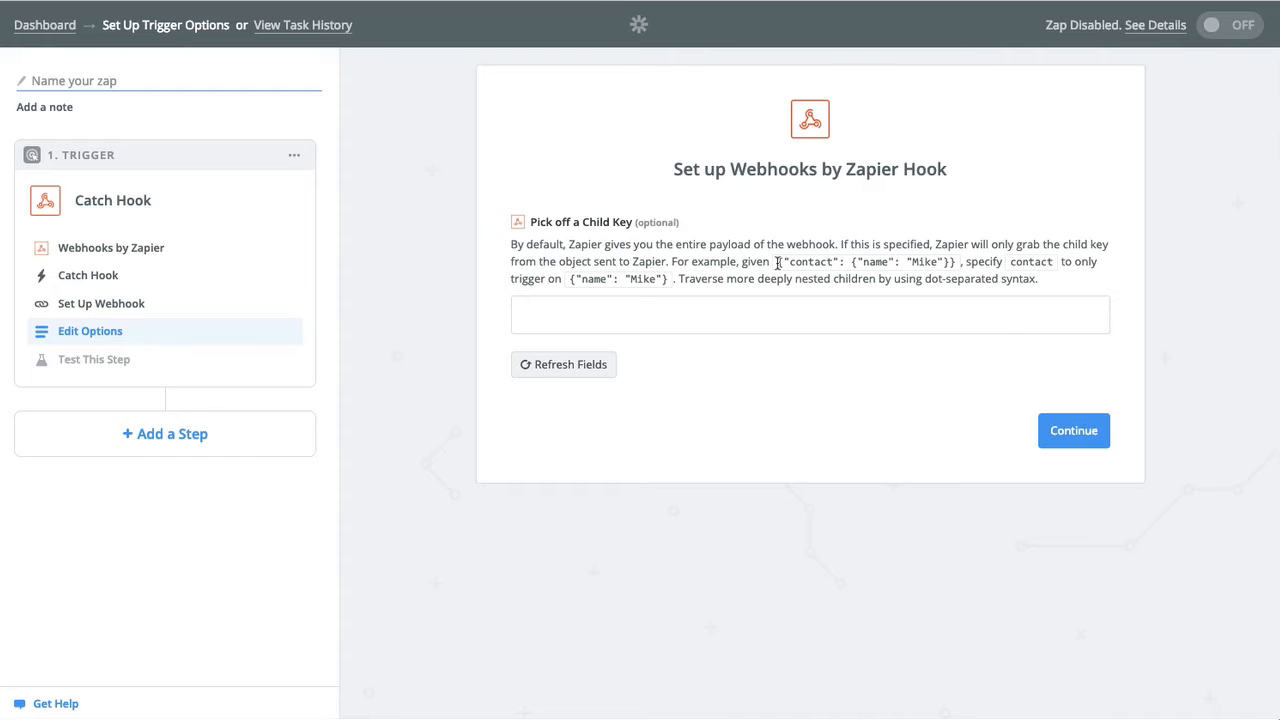
# Leave Child Key empty, continue to testing, and copy the generated webhook URL.
pyautogui.moveTo(778, 262); pyautogui.dragTo(961, 267)
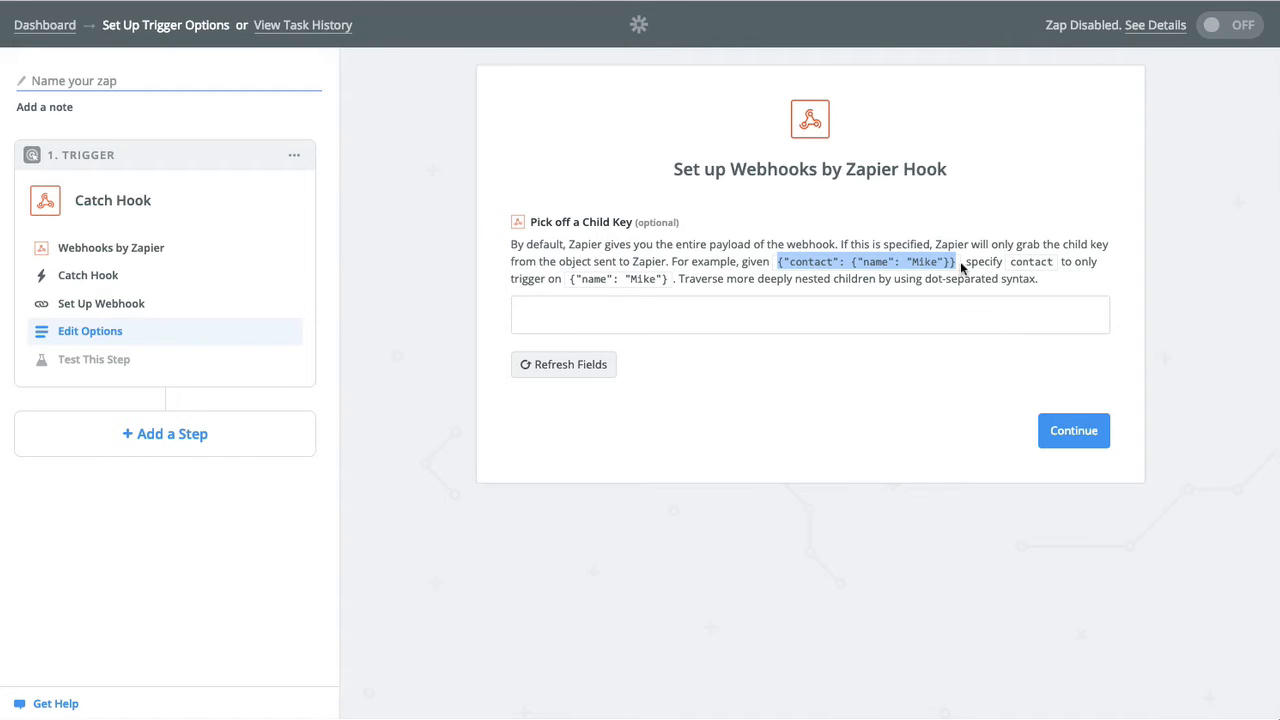
pyautogui.click(794, 381)
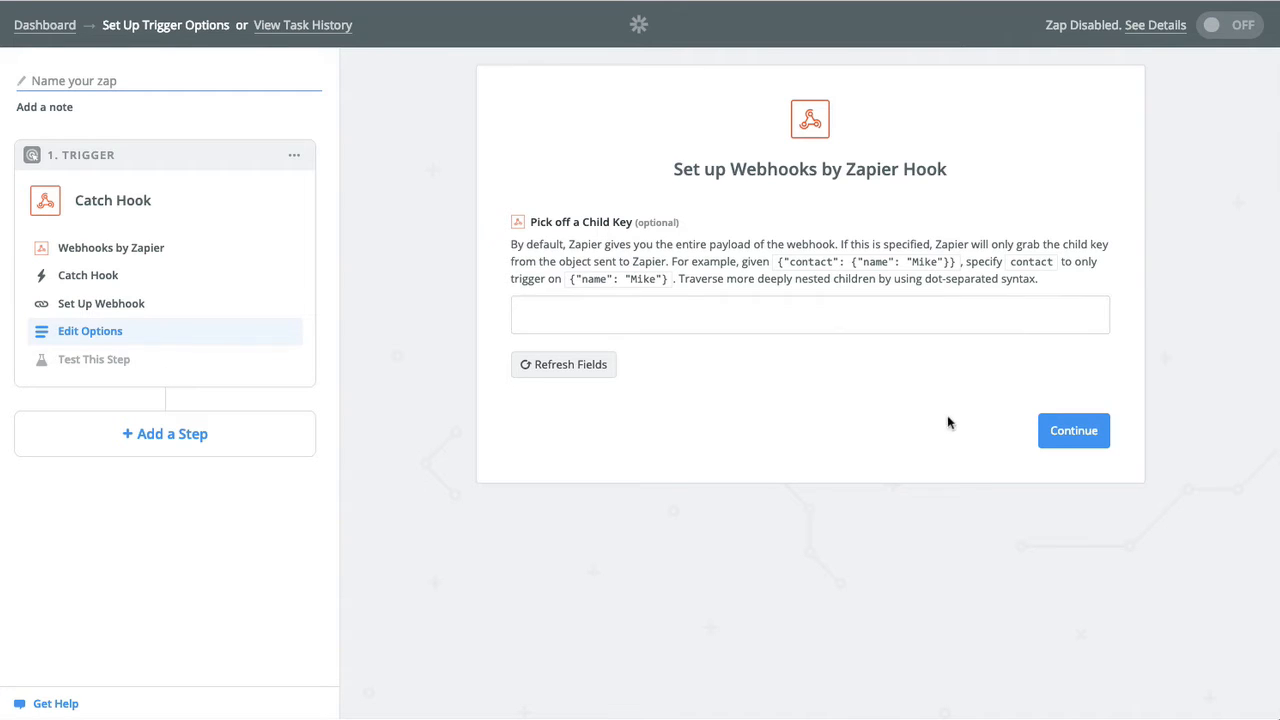
pyautogui.click(1074, 431)
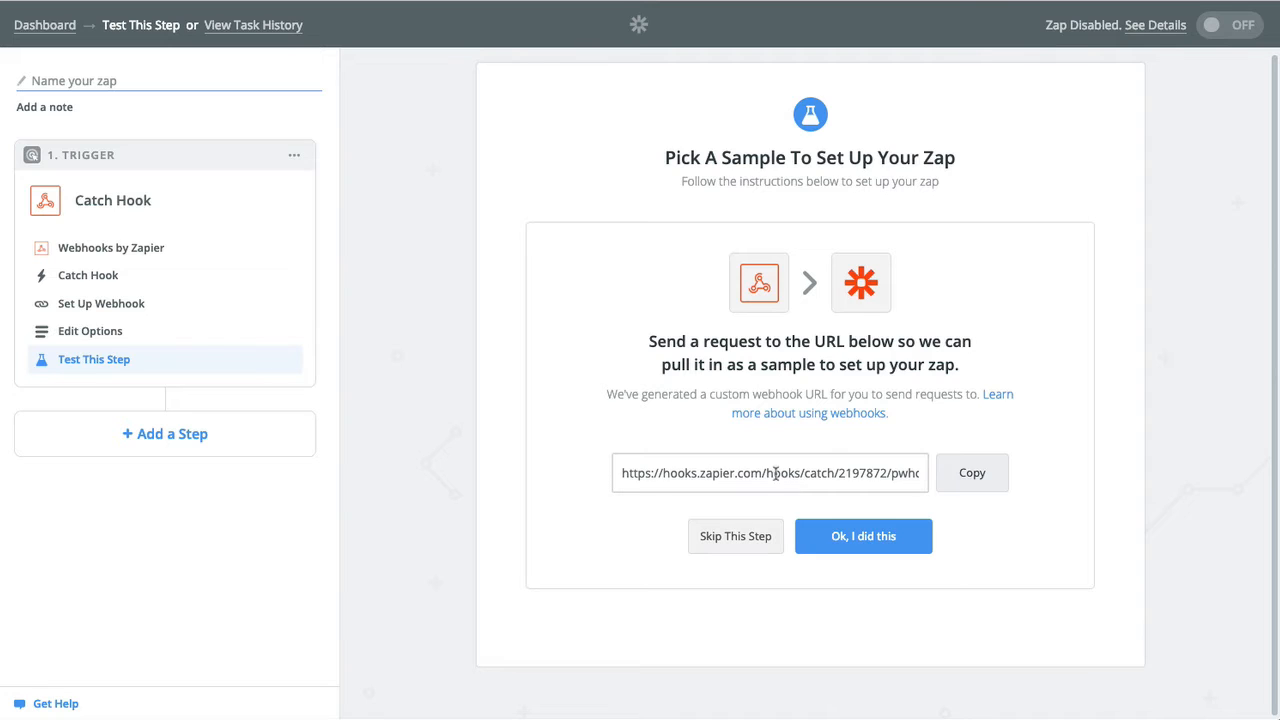
pyautogui.click(963, 478)
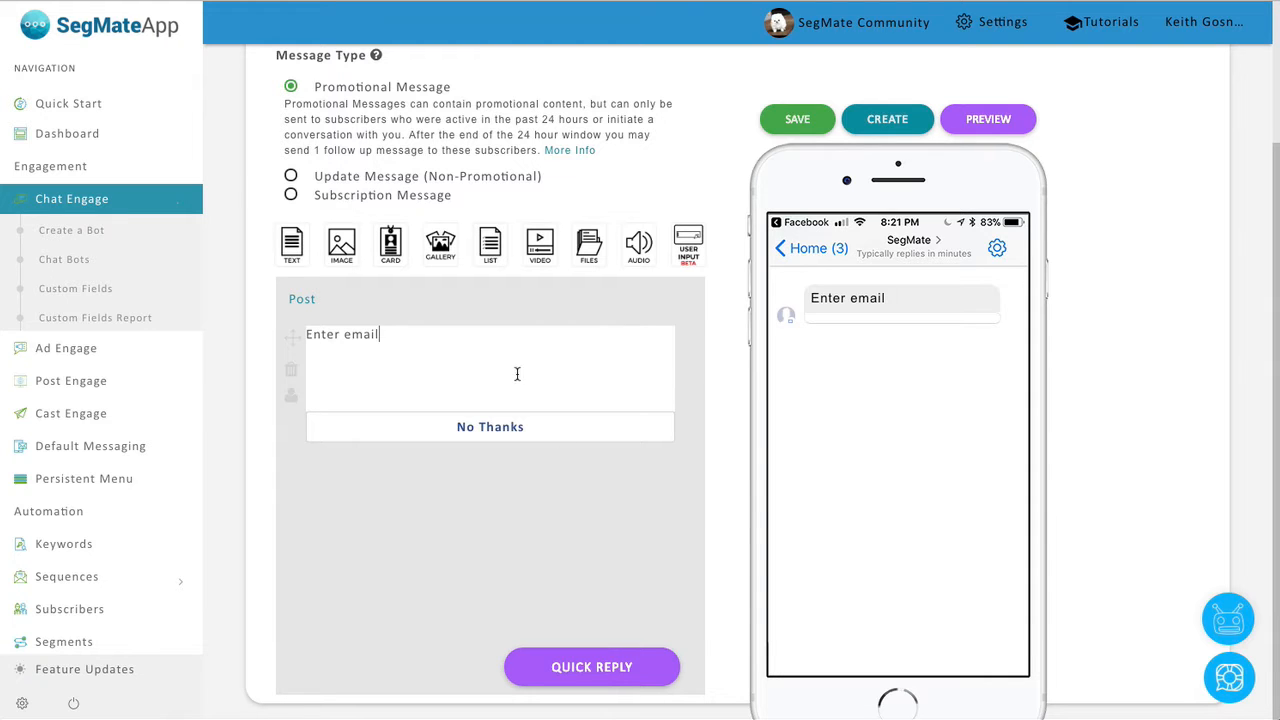
# Enable the email input's webhook with the pasted Zapier hook URL, then save the settings and bot.
pyautogui.click(517, 371)
pyautogui.click(720, 387)
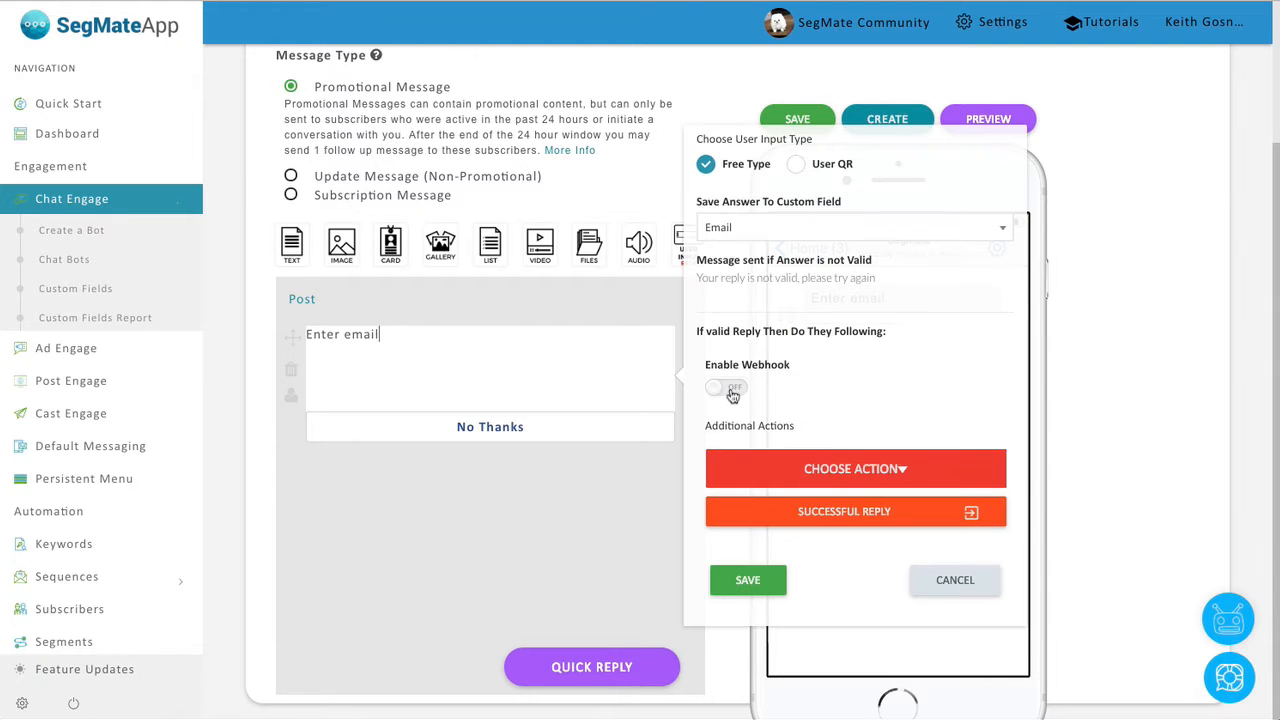
pyautogui.click(767, 437)
pyautogui.press('super+v')
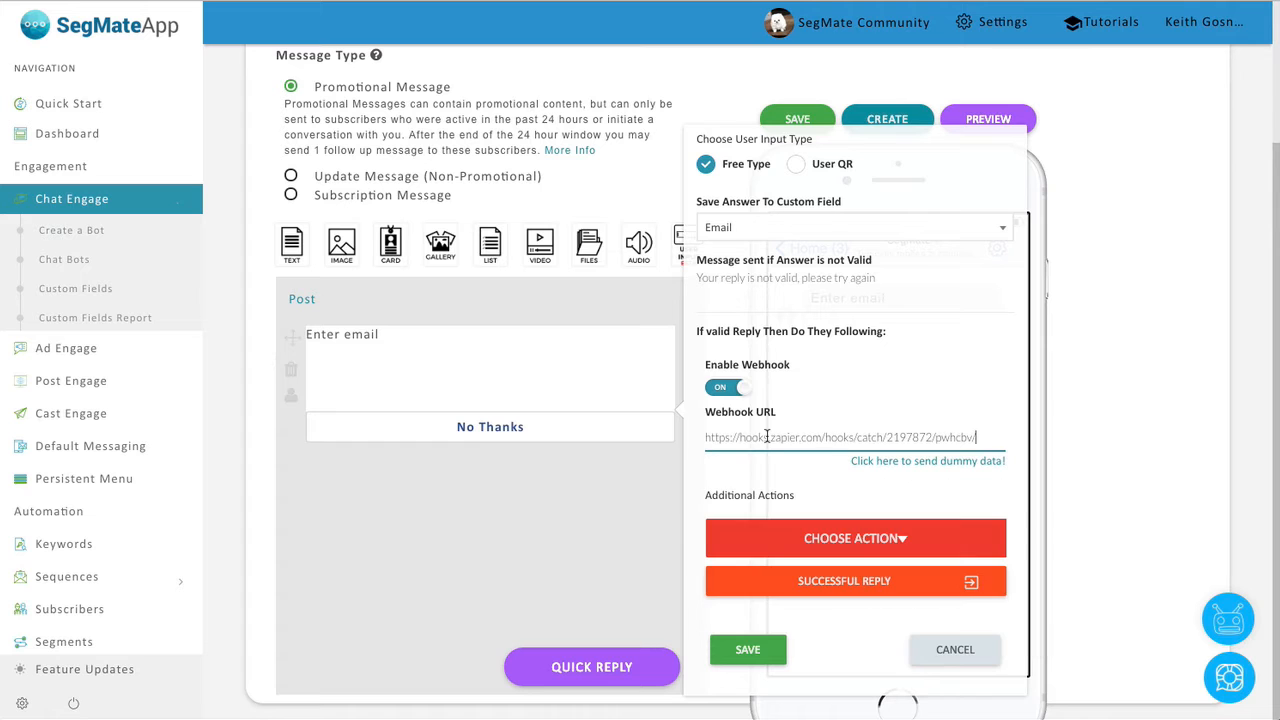
pyautogui.click(751, 650)
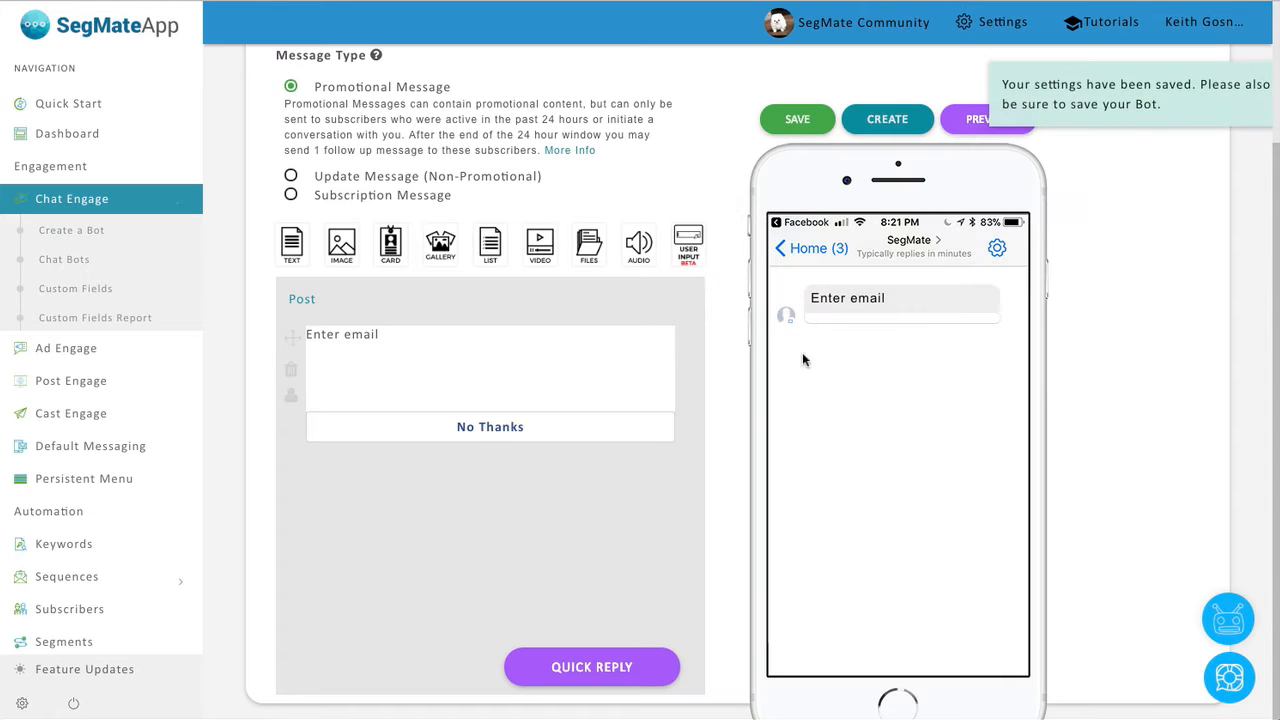
pyautogui.click(782, 117)
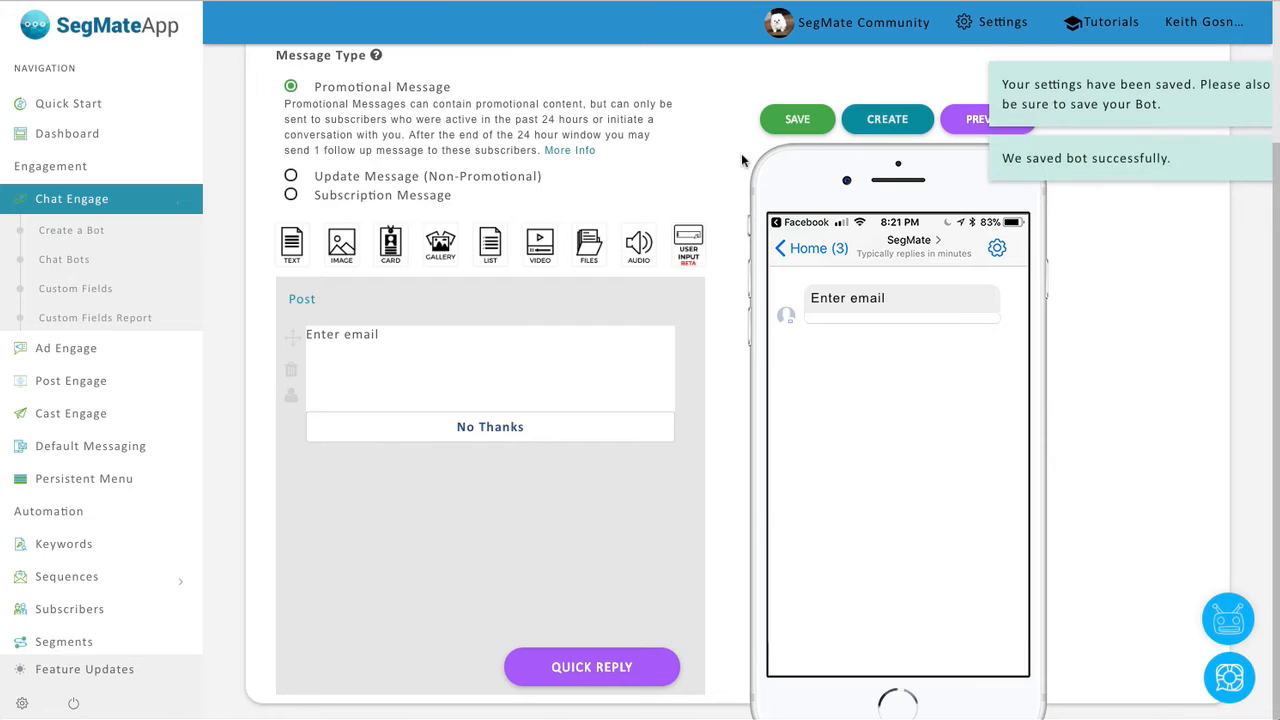
pyautogui.click(533, 352)
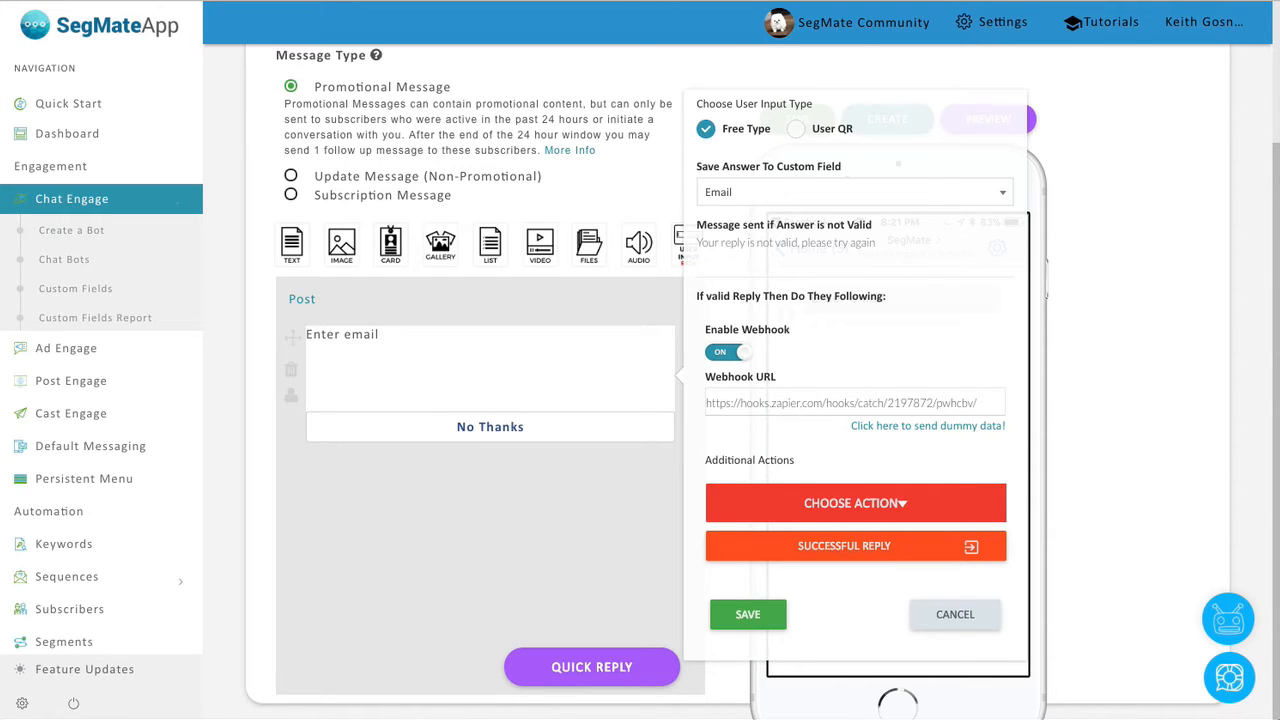
pyautogui.hotkey('ctrl', 'Tab')
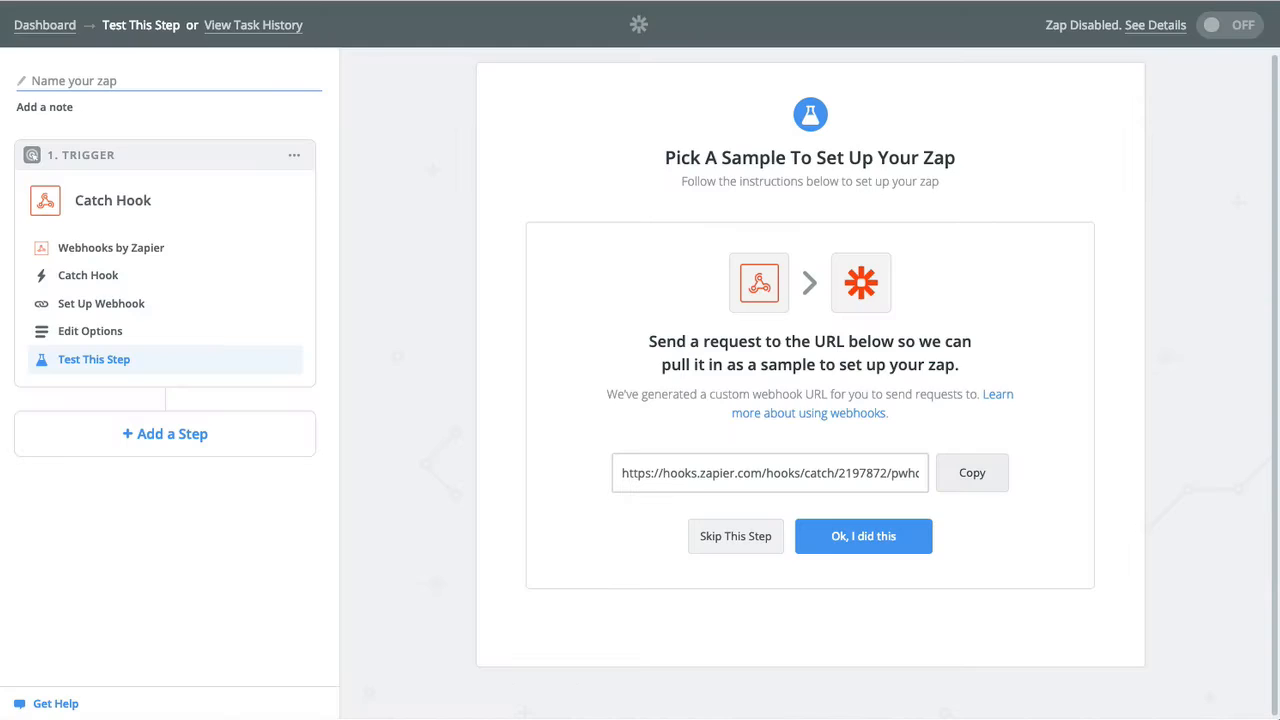
# Return to the Catch Hook test step and send SegMate's dummy data to the hook.
pyautogui.click(112, 338)
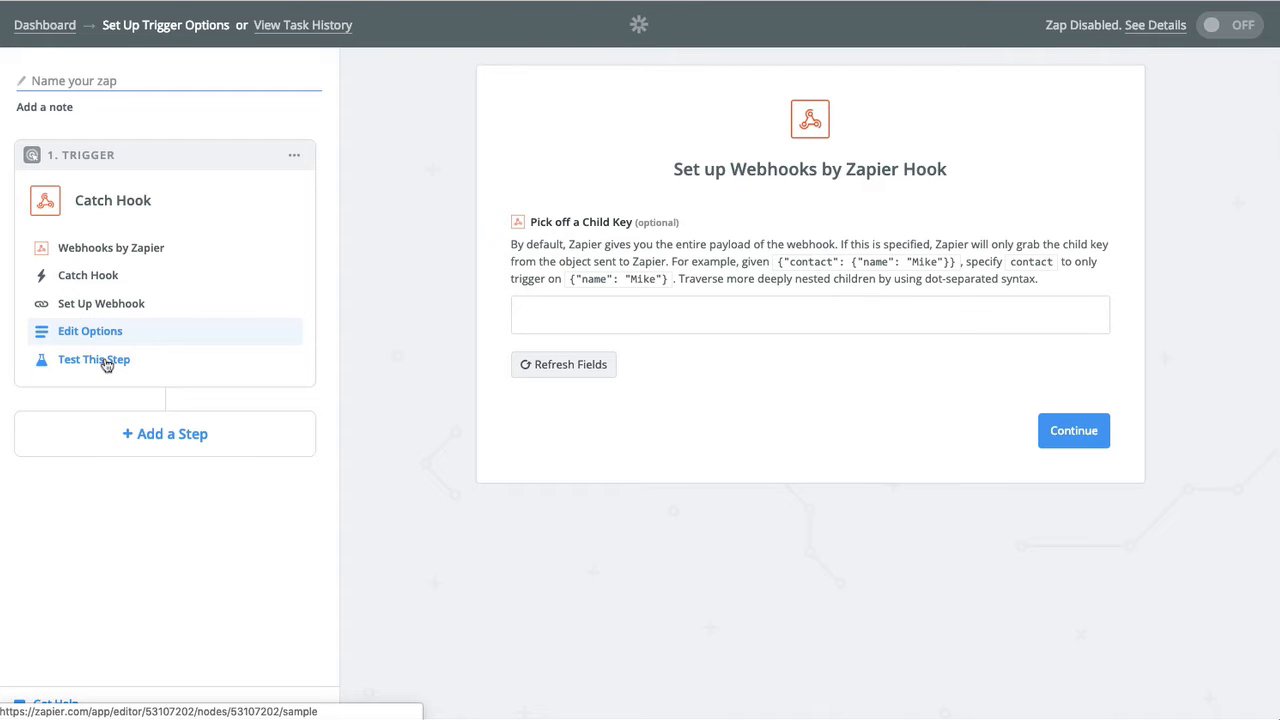
pyautogui.click(1072, 432)
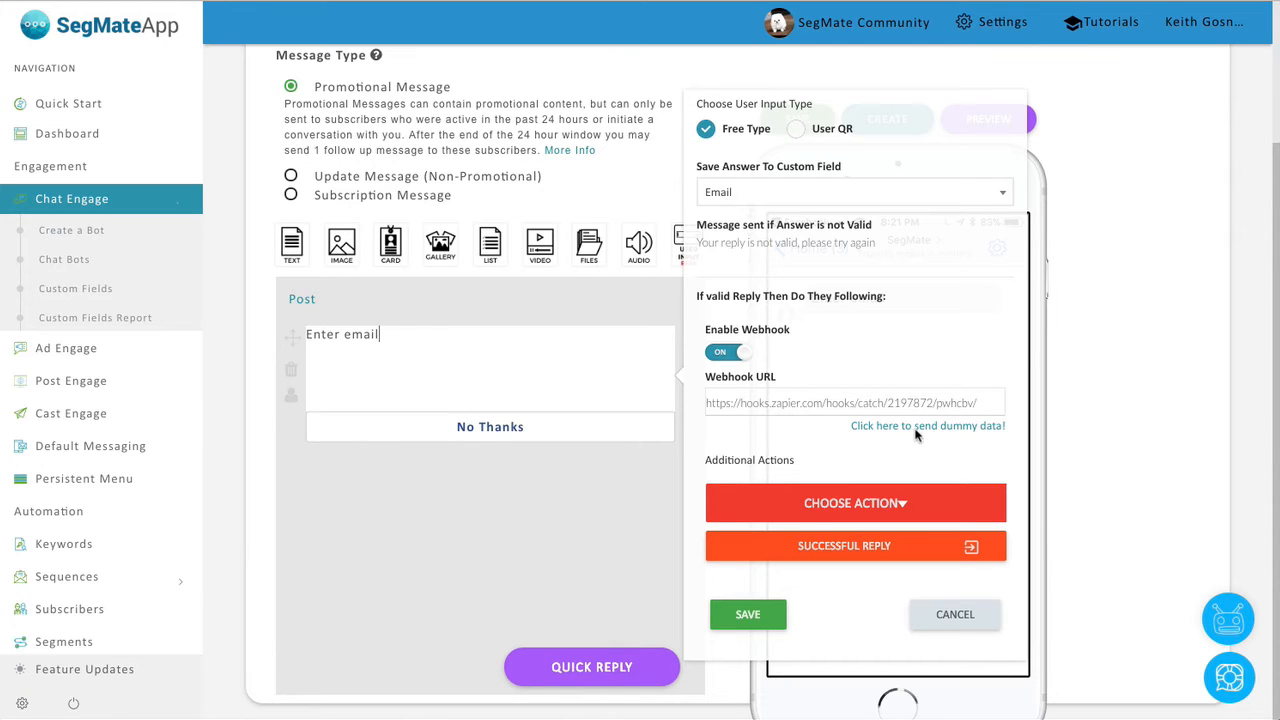
pyautogui.click(915, 428)
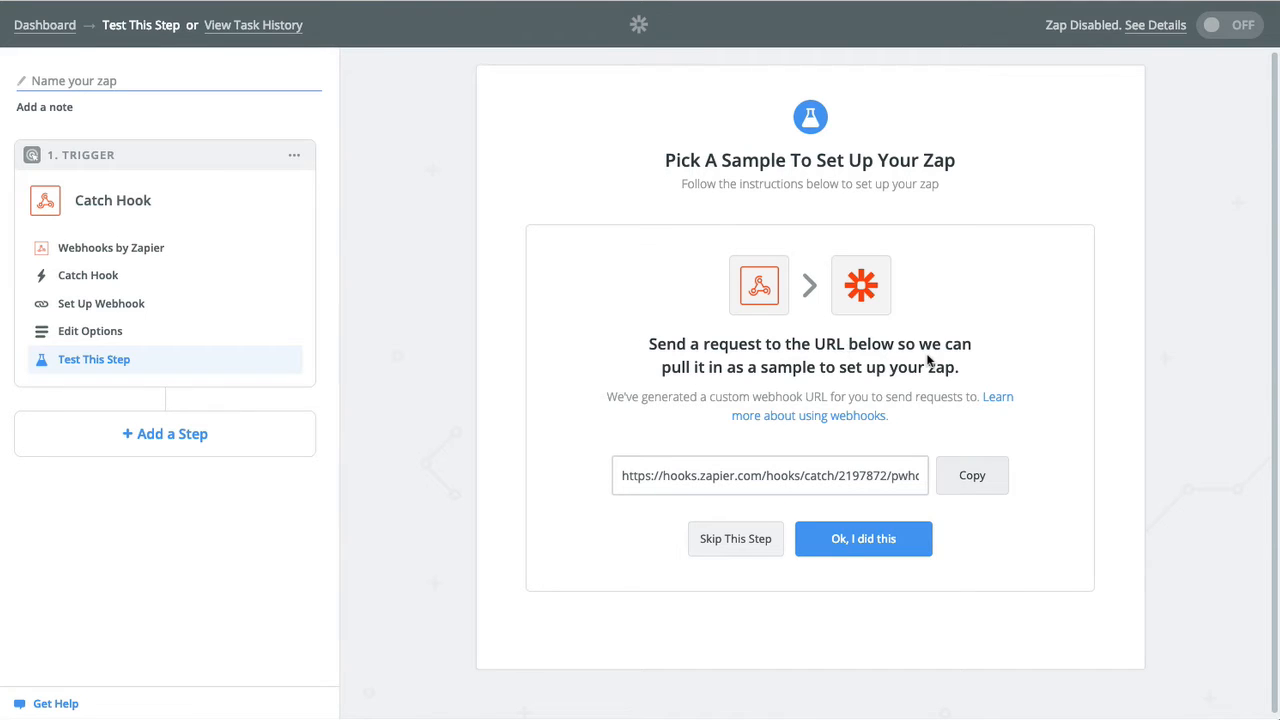
# Fetch the Hook A sample and inspect its first_name, last_name and email values.
pyautogui.click(869, 540)
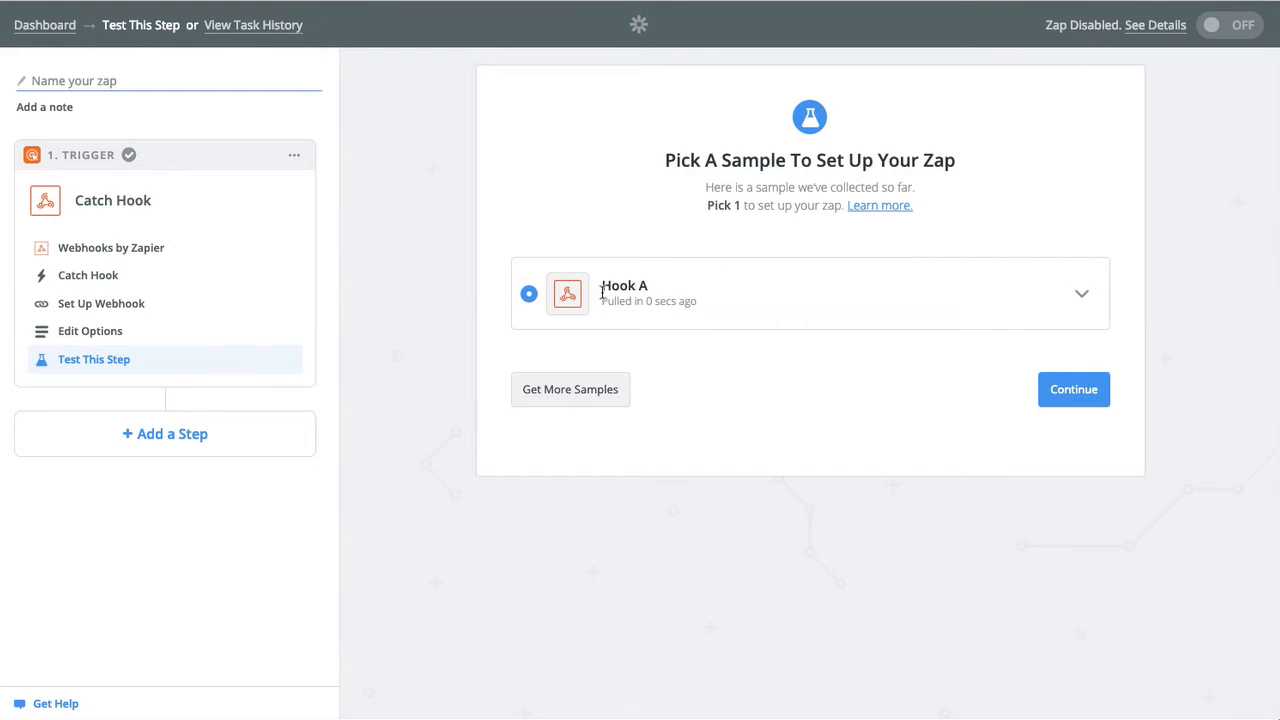
pyautogui.click(1081, 297)
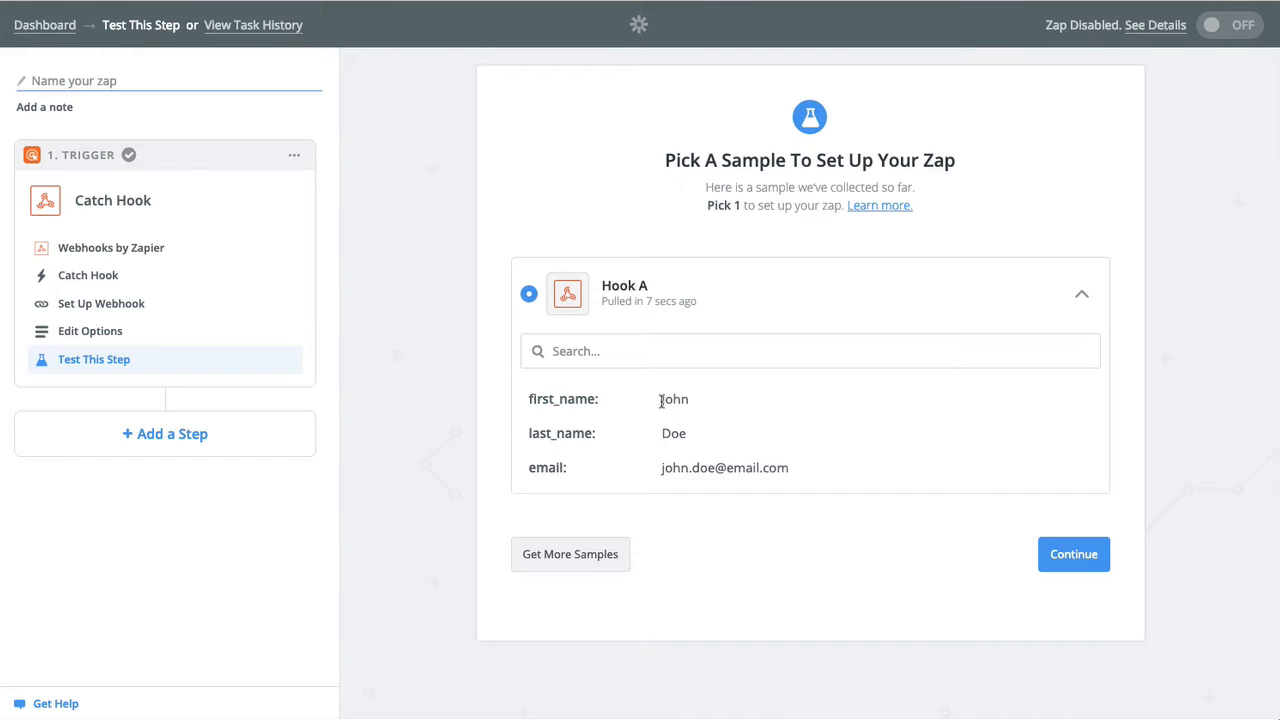
pyautogui.moveTo(661, 400); pyautogui.dragTo(841, 478)
pyautogui.click(839, 478)
pyautogui.moveTo(664, 467); pyautogui.dragTo(814, 469)
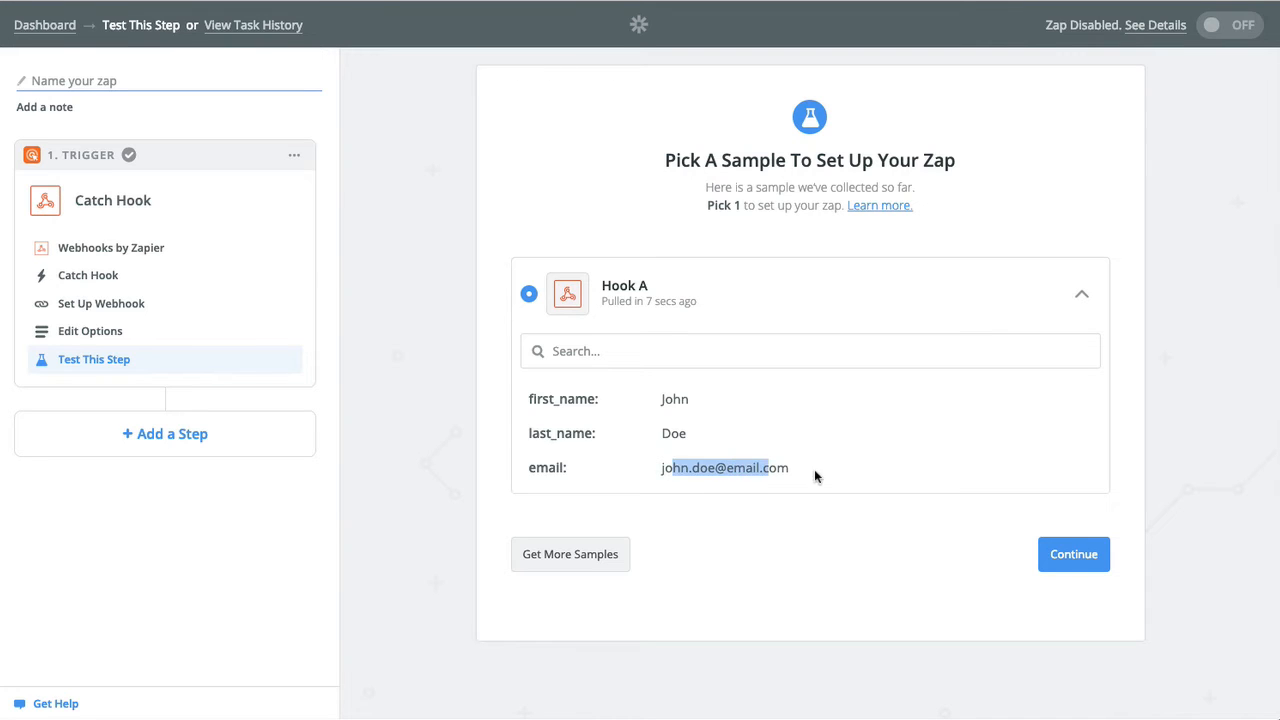
pyautogui.click(840, 470)
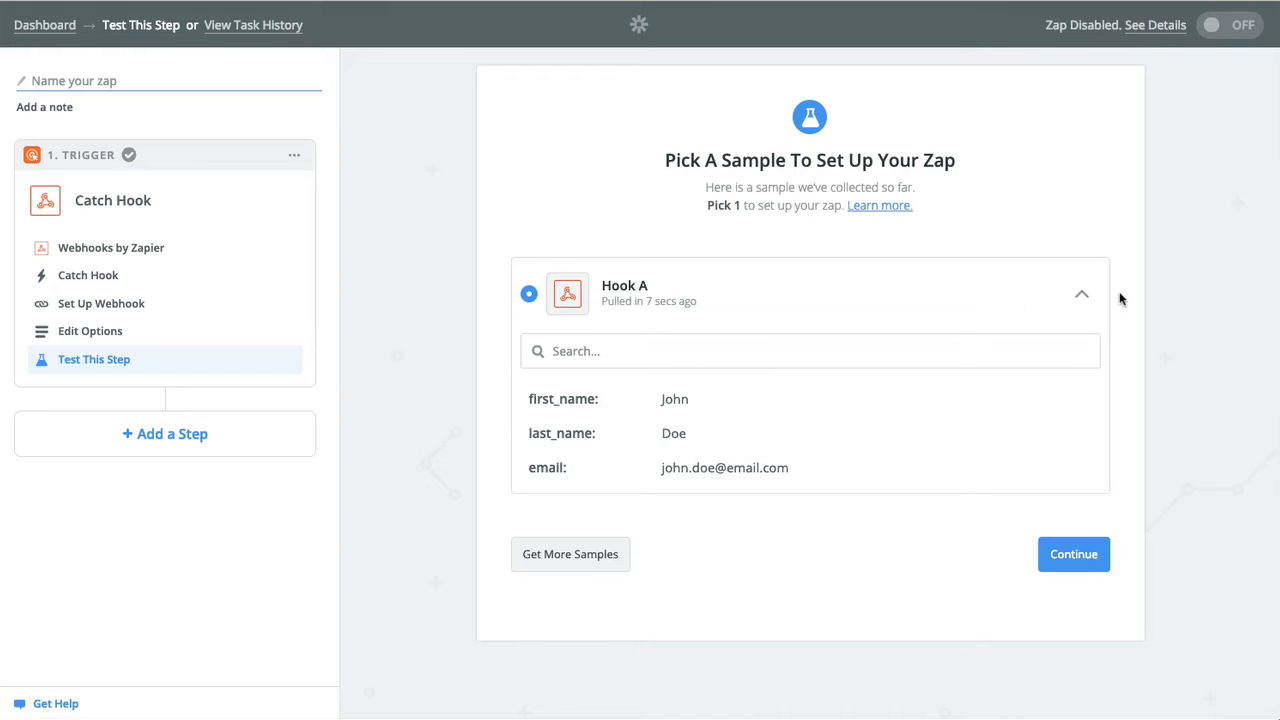
pyautogui.click(1080, 294)
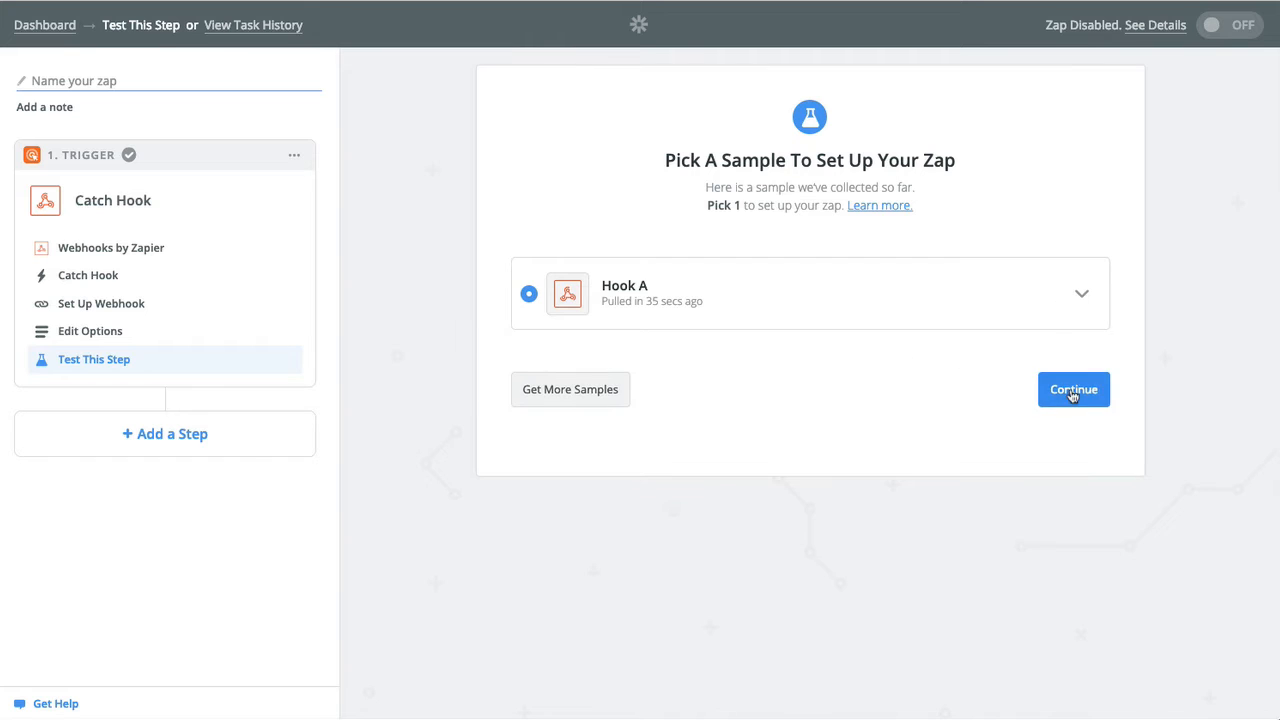
# Complete the Catch Hook trigger and start adding a second action step.
pyautogui.click(1072, 392)
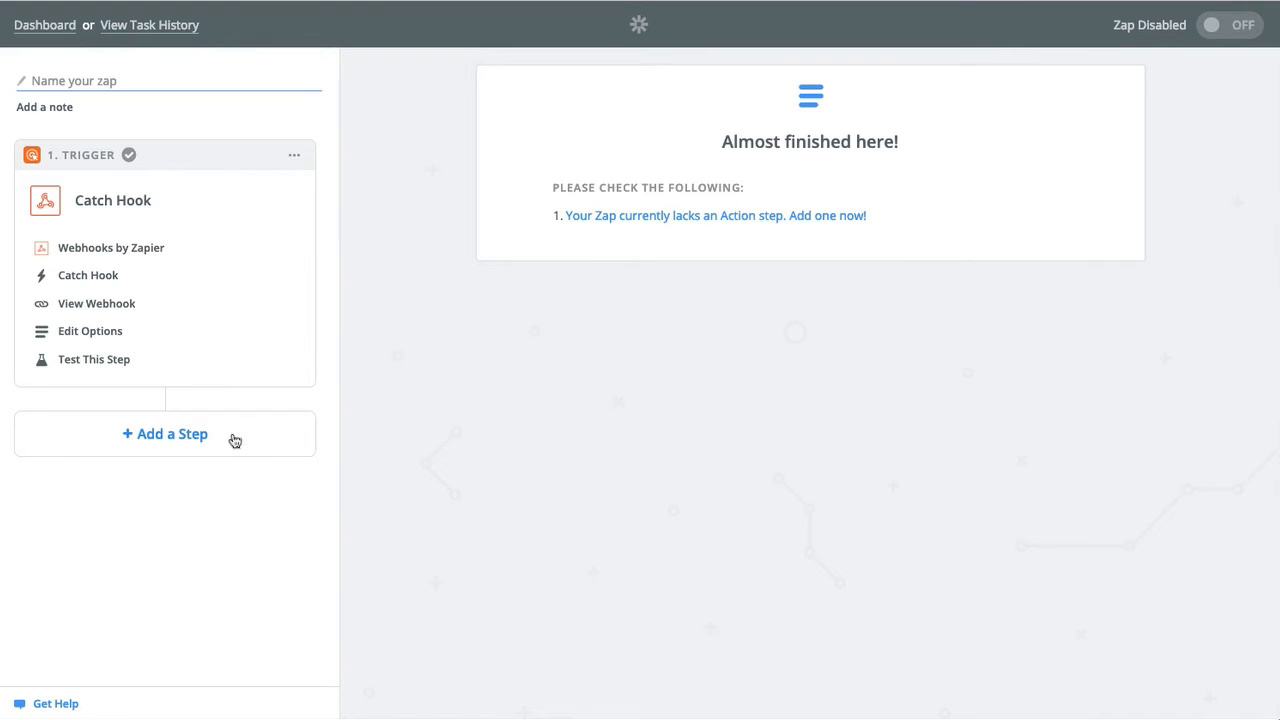
pyautogui.click(773, 216)
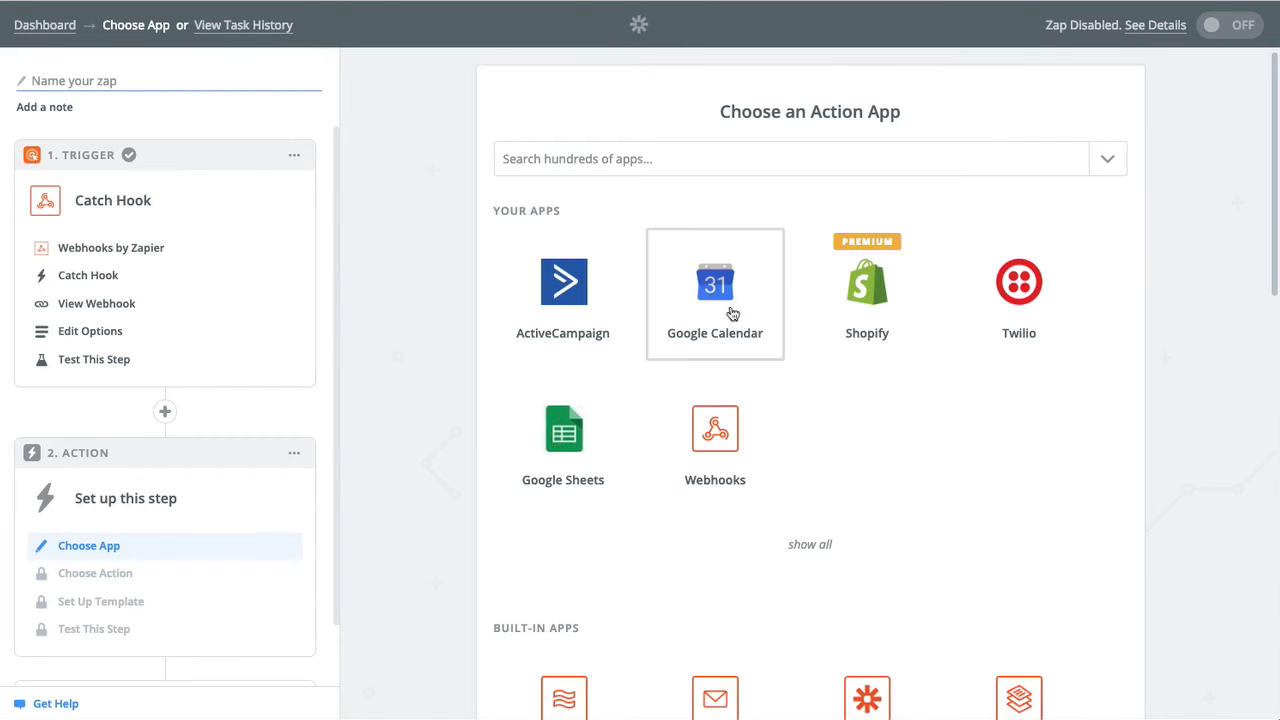
# Set the action to ActiveCampaign's Create/Update Contact and continue.
pyautogui.click(570, 303)
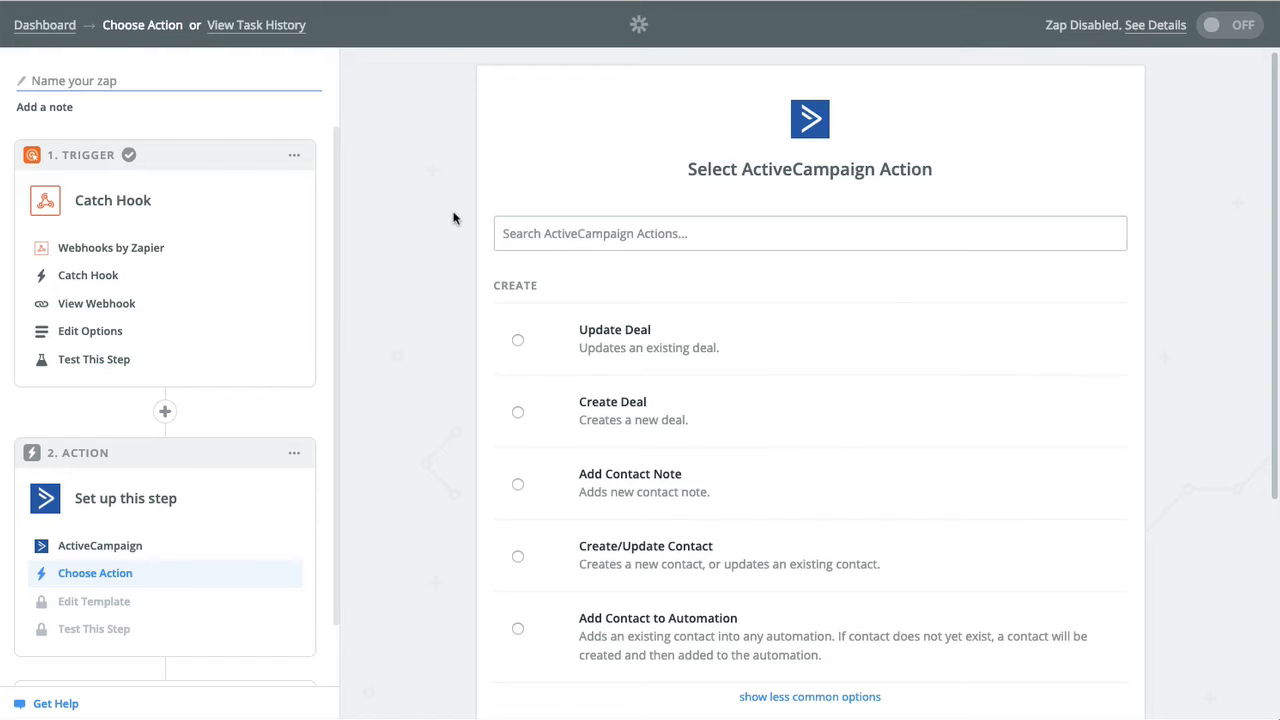
pyautogui.scroll(-3, 455, 216)
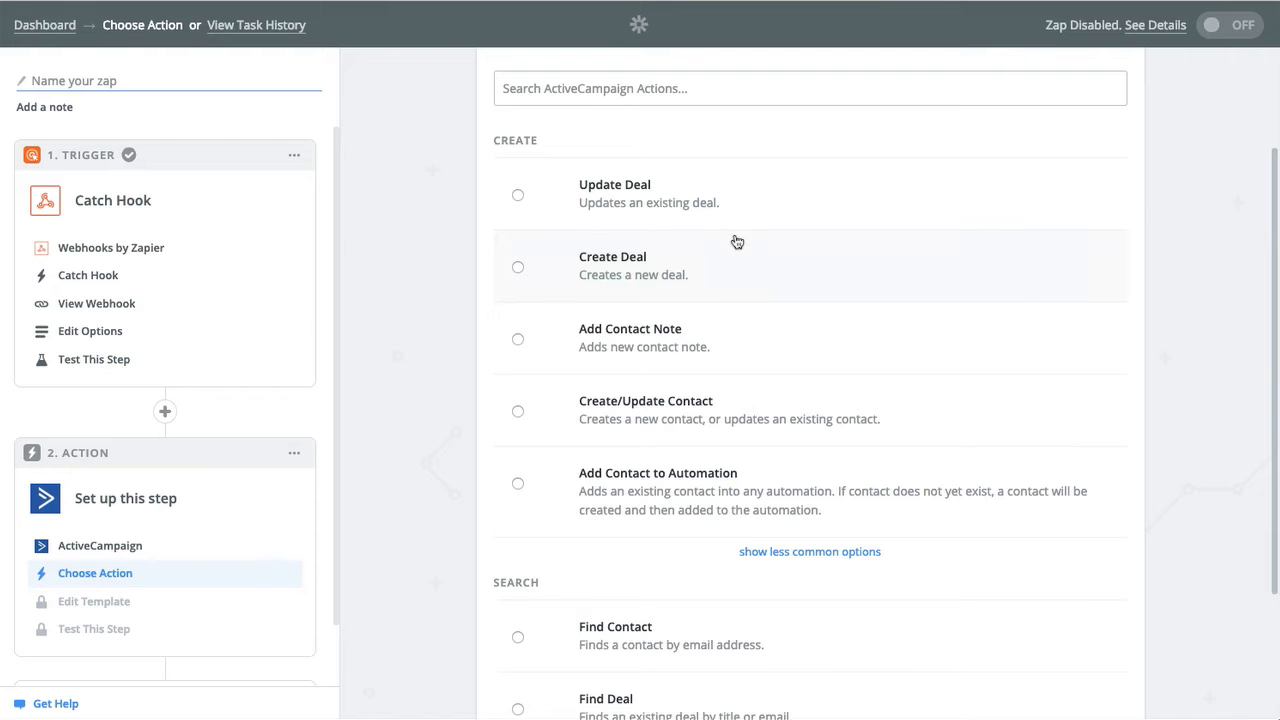
pyautogui.scroll(-3, 665, 400)
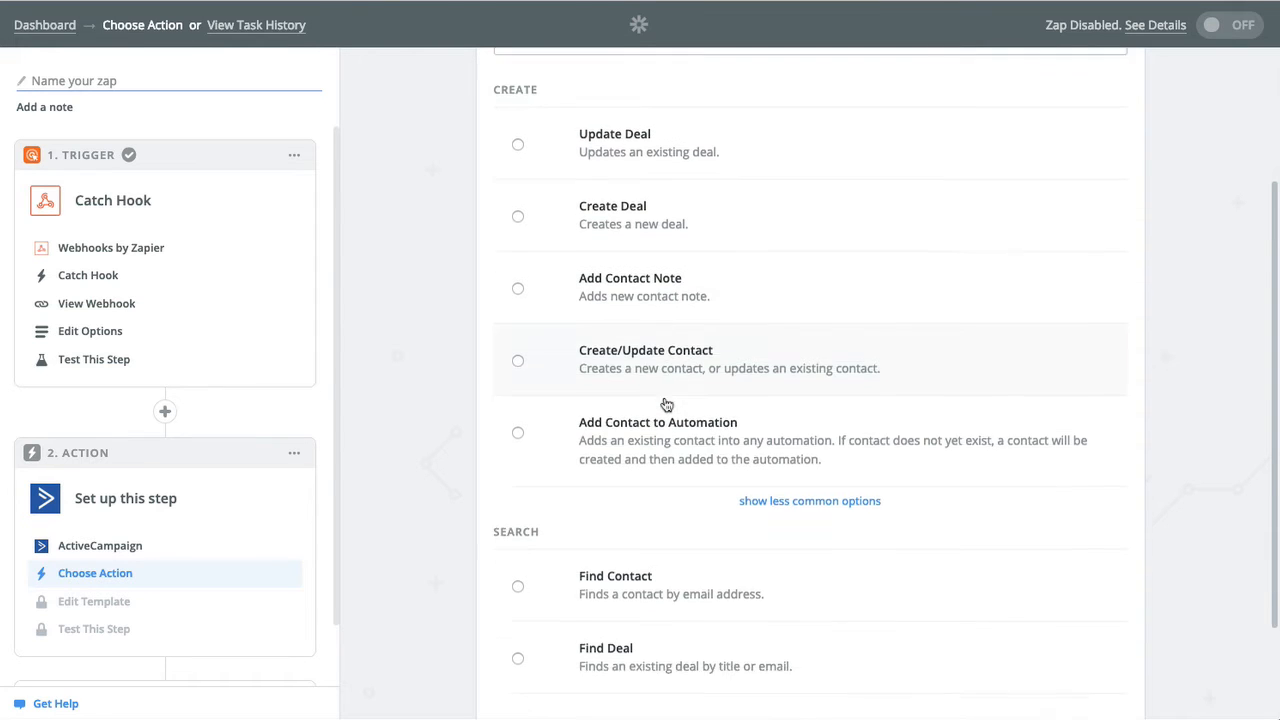
pyautogui.scroll(1, 664, 396)
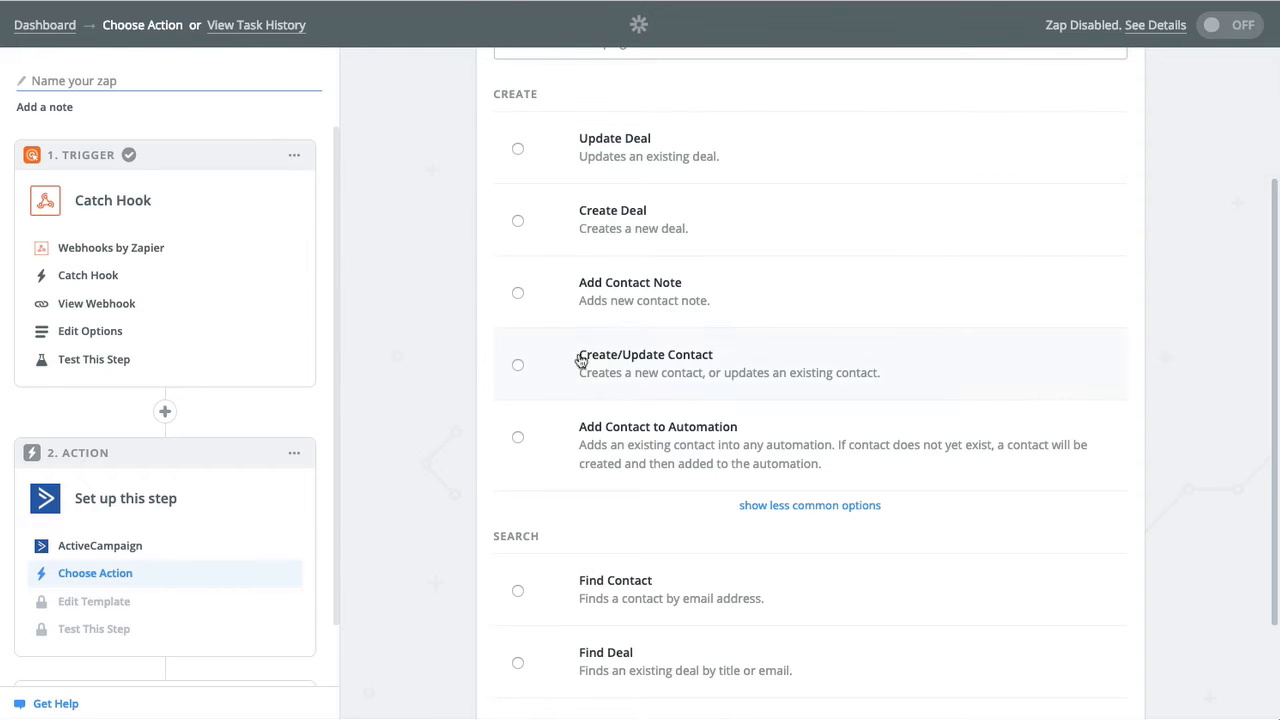
pyautogui.click(659, 377)
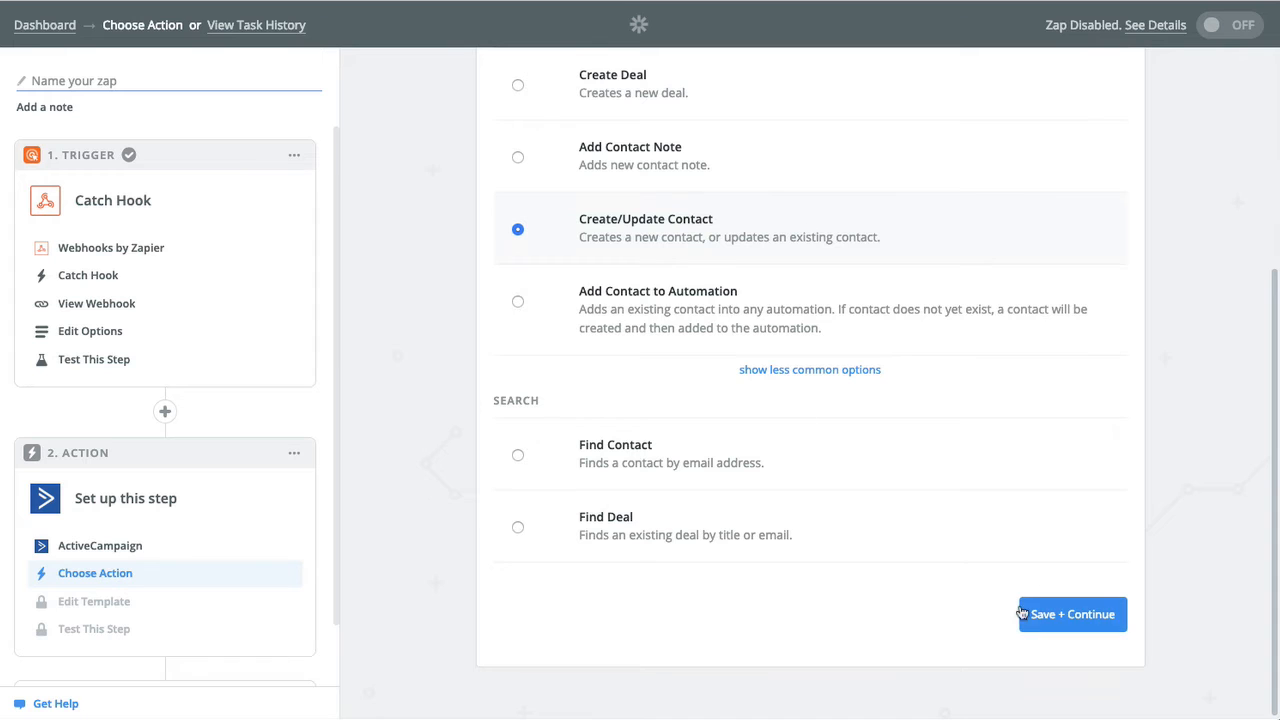
pyautogui.click(1050, 615)
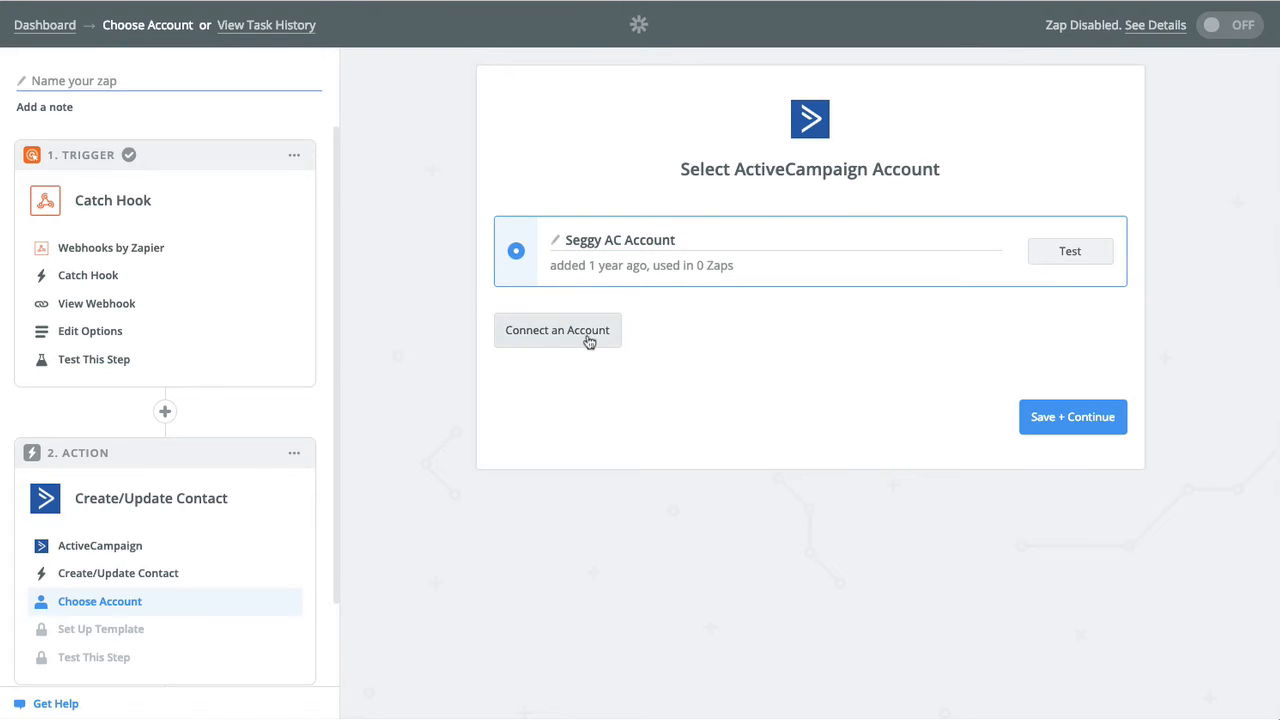
# Test the existing ActiveCampaign connection until it shows Success, then continue to Set Up Template.
pyautogui.click(1071, 254)
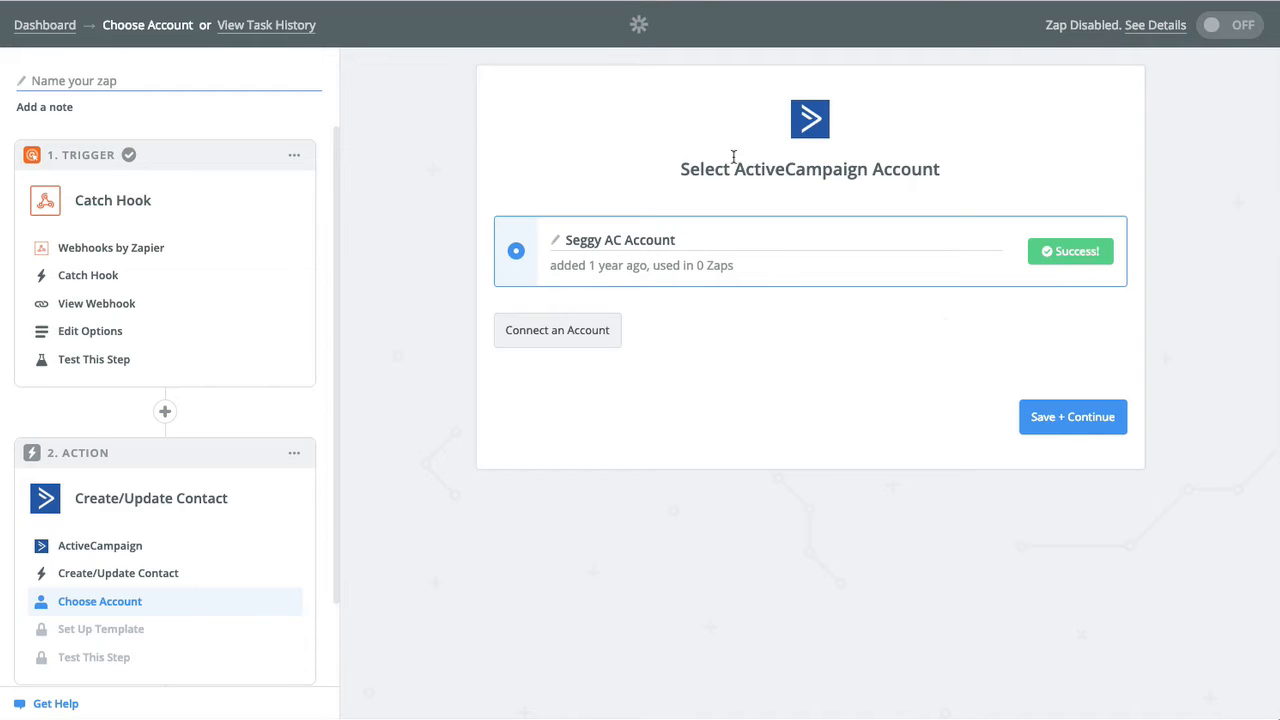
pyautogui.click(1048, 416)
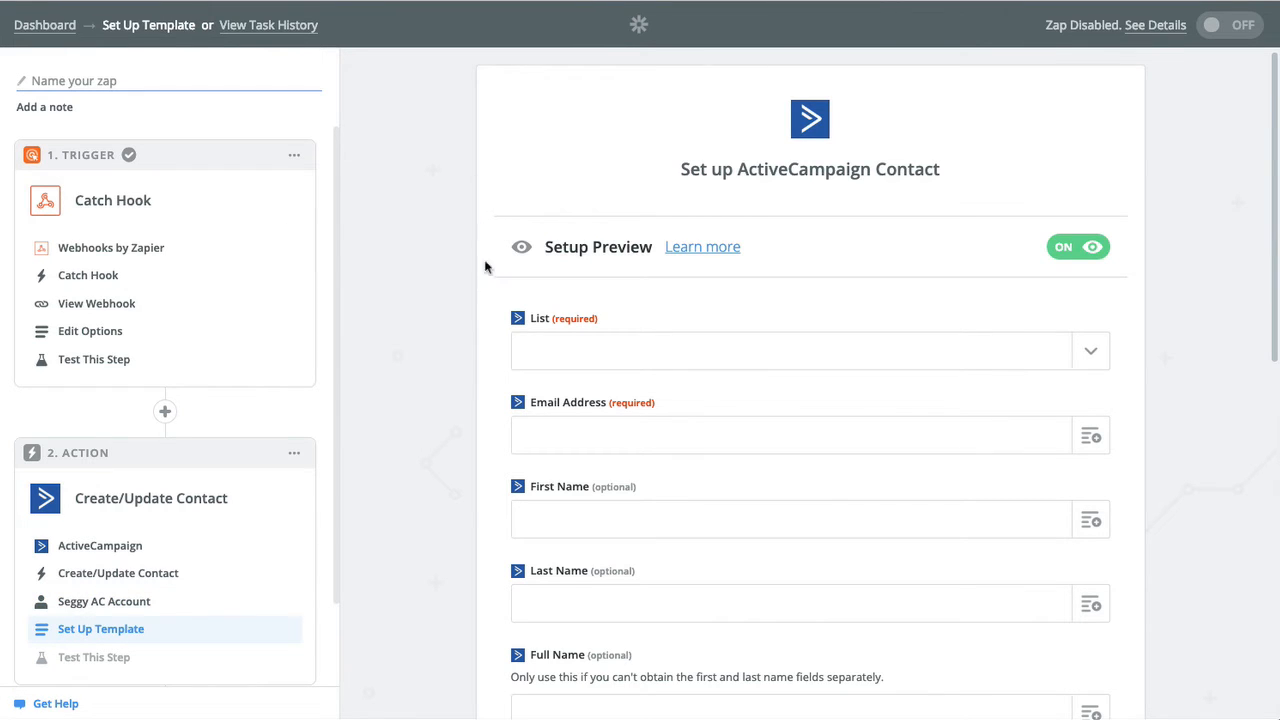
# Search the List field for 'vs' and choose A VS Test as the contact list.
pyautogui.scroll(-2, 481, 292)
pyautogui.scroll(1, 464, 277)
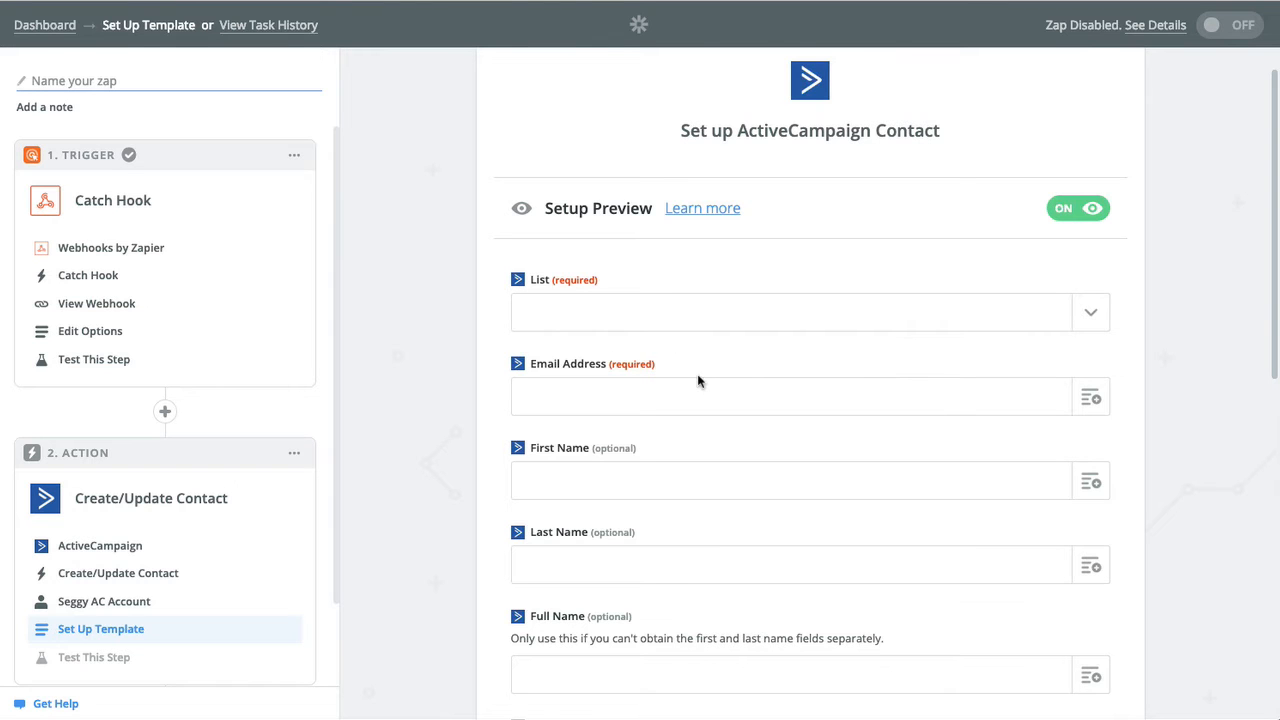
pyautogui.scroll(-5, 626, 460)
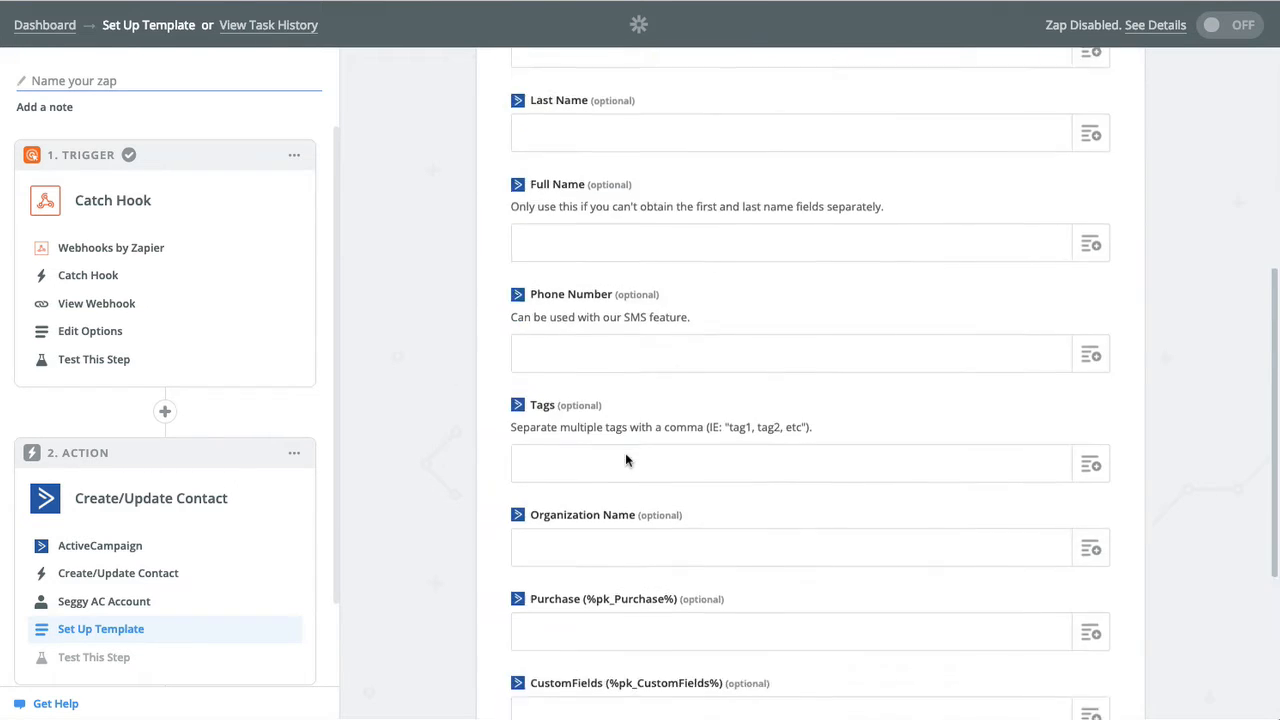
pyautogui.scroll(-3, 626, 460)
pyautogui.scroll(8, 626, 455)
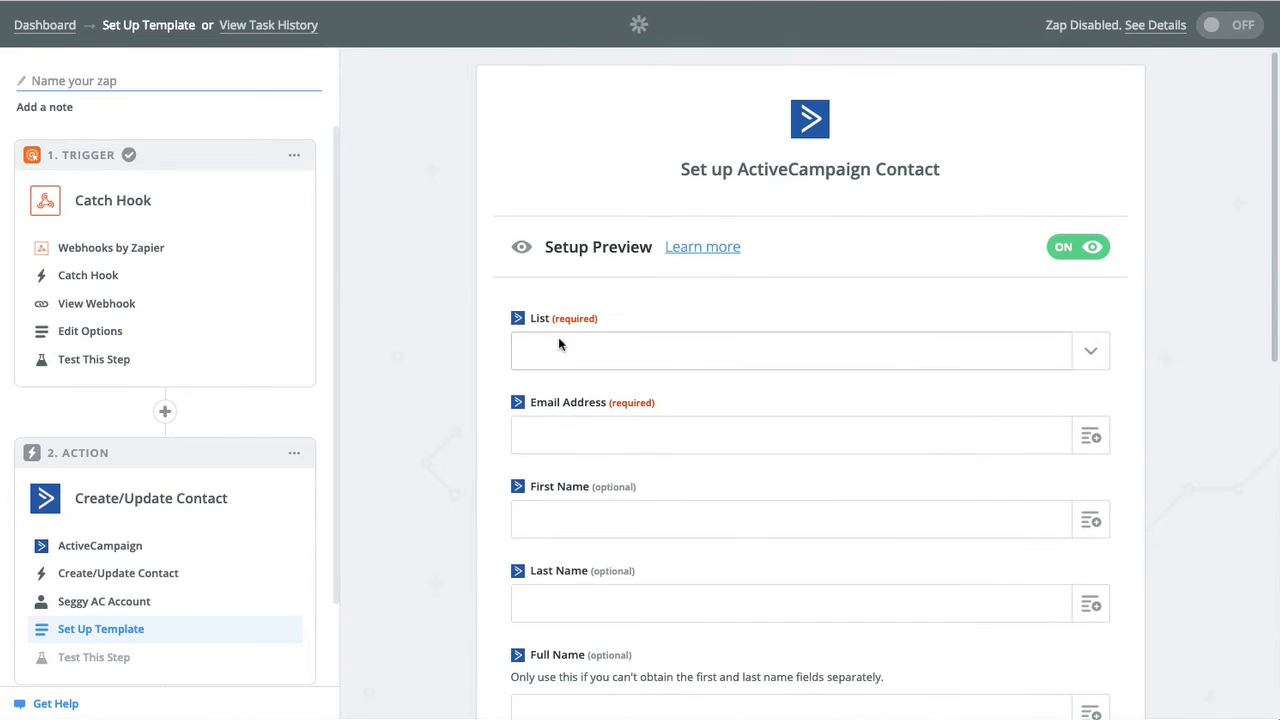
pyautogui.click(974, 352)
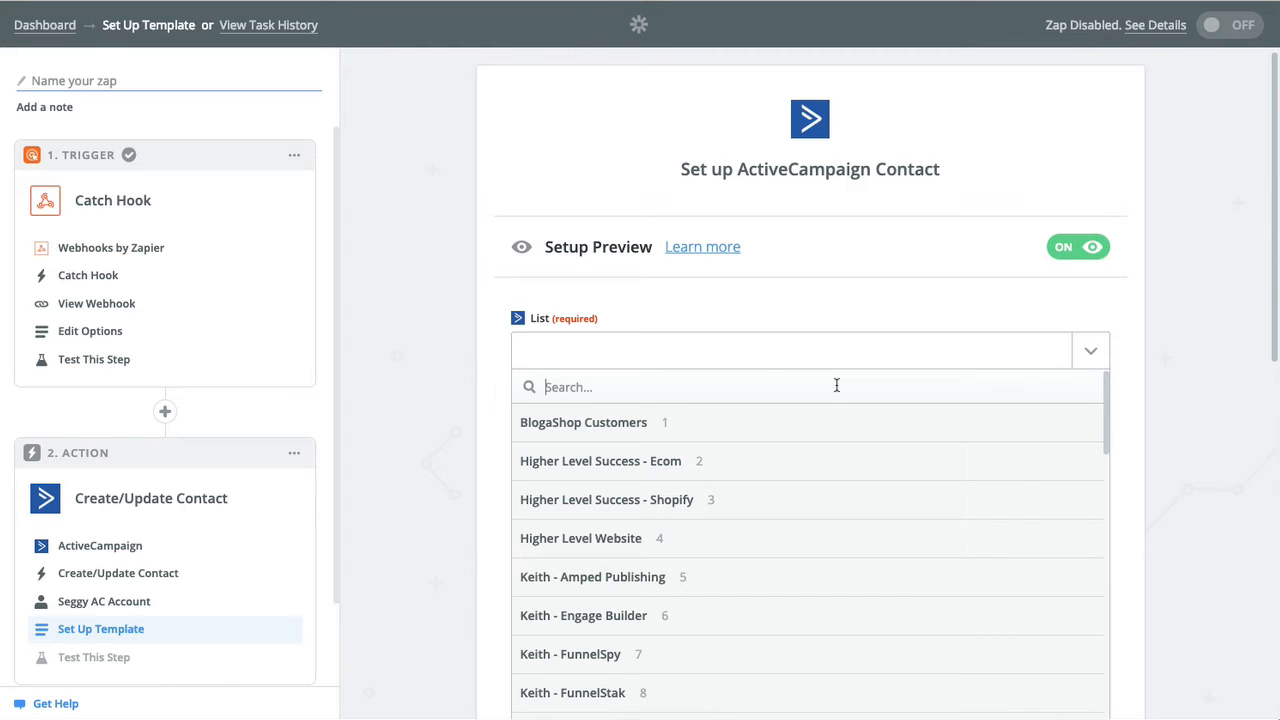
pyautogui.write('vs')
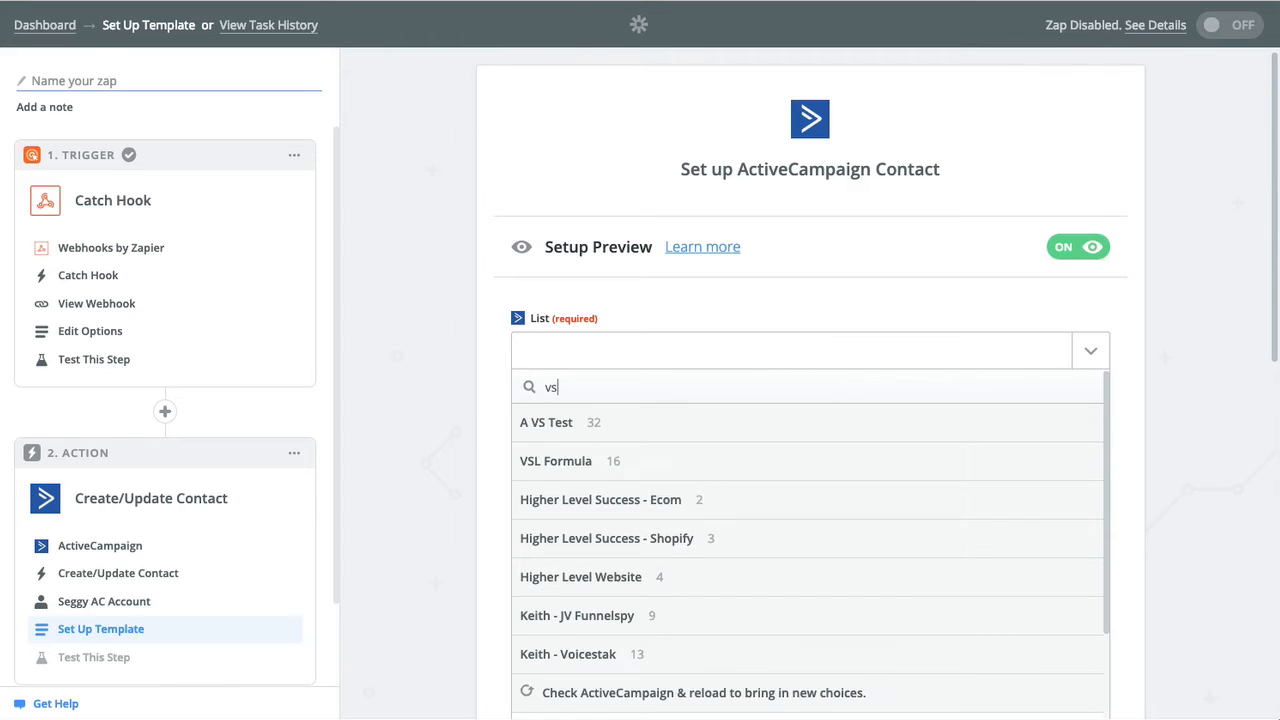
pyautogui.click(607, 428)
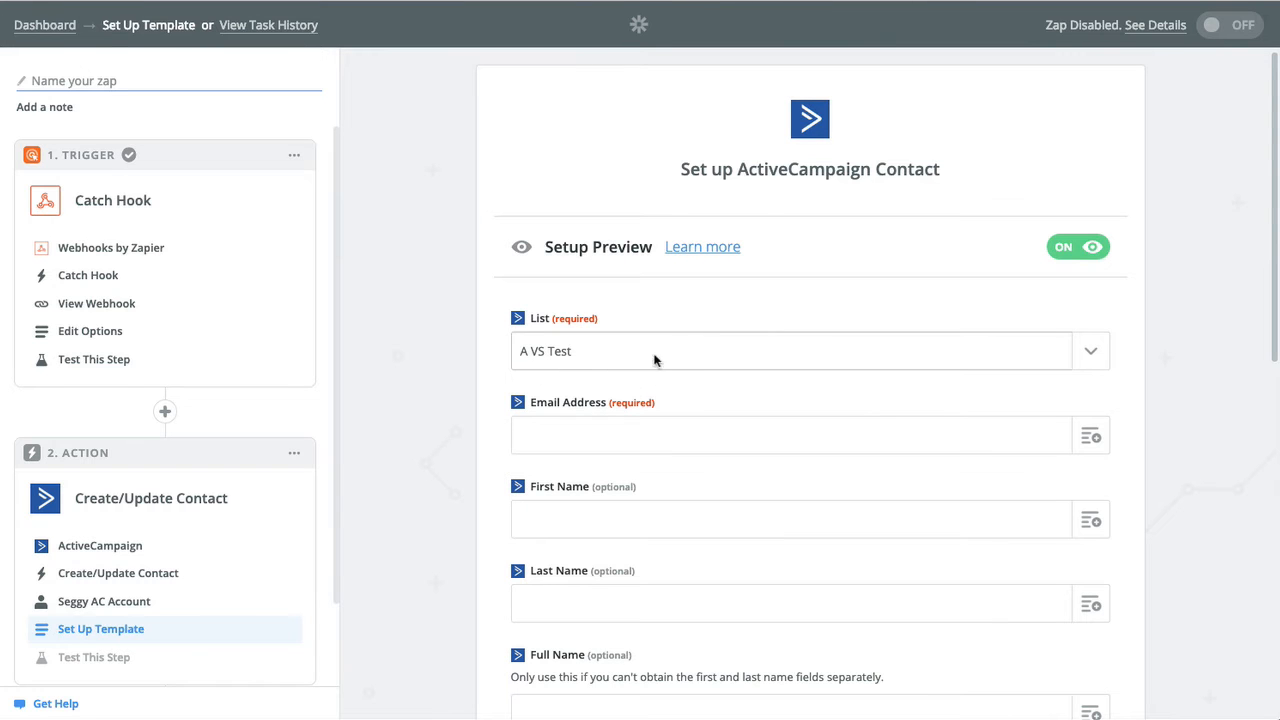
pyautogui.scroll(-2, 686, 374)
pyautogui.click(563, 340)
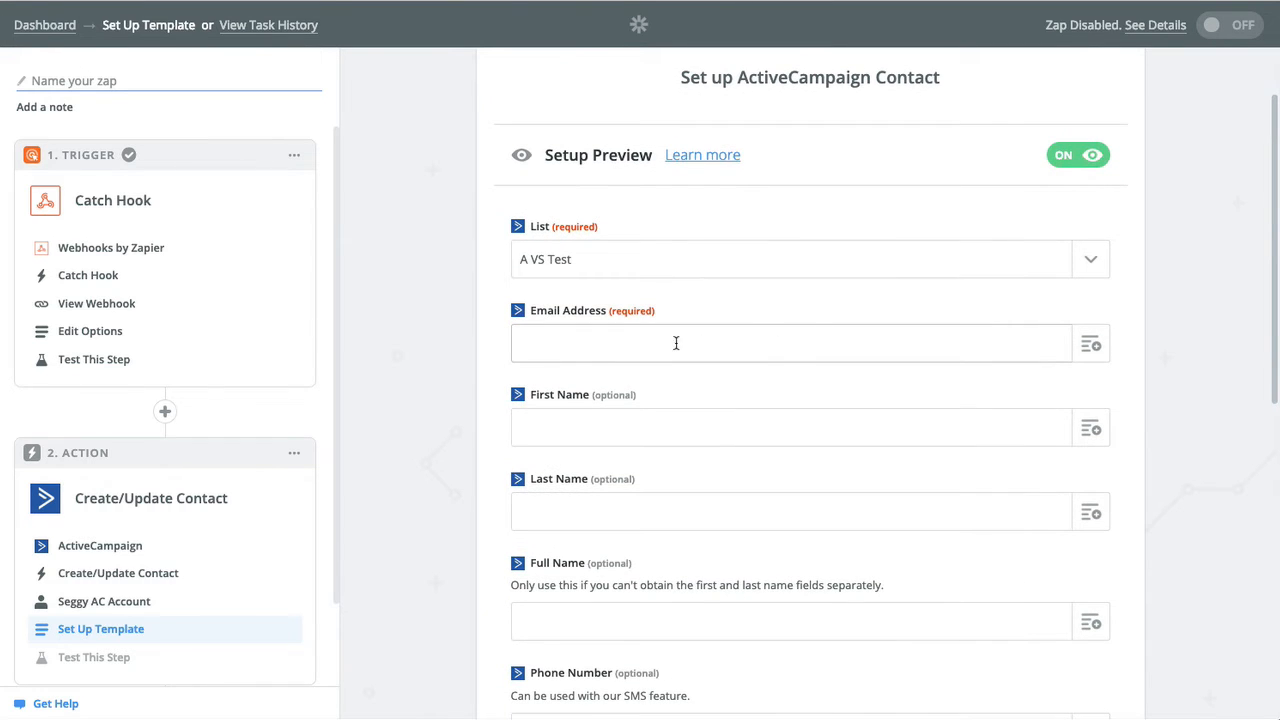
# Map the Catch Hook email, first name and last name into Email Address, First Name and Last Name.
pyautogui.click(1092, 347)
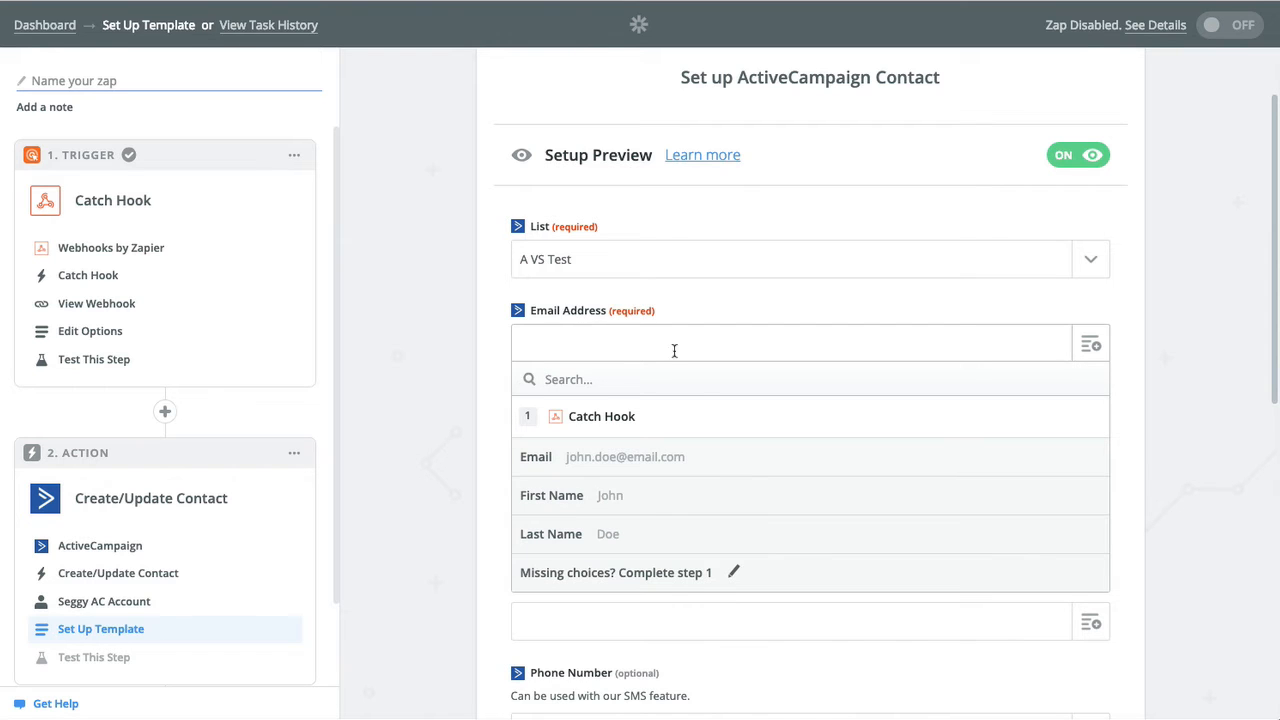
pyautogui.click(666, 455)
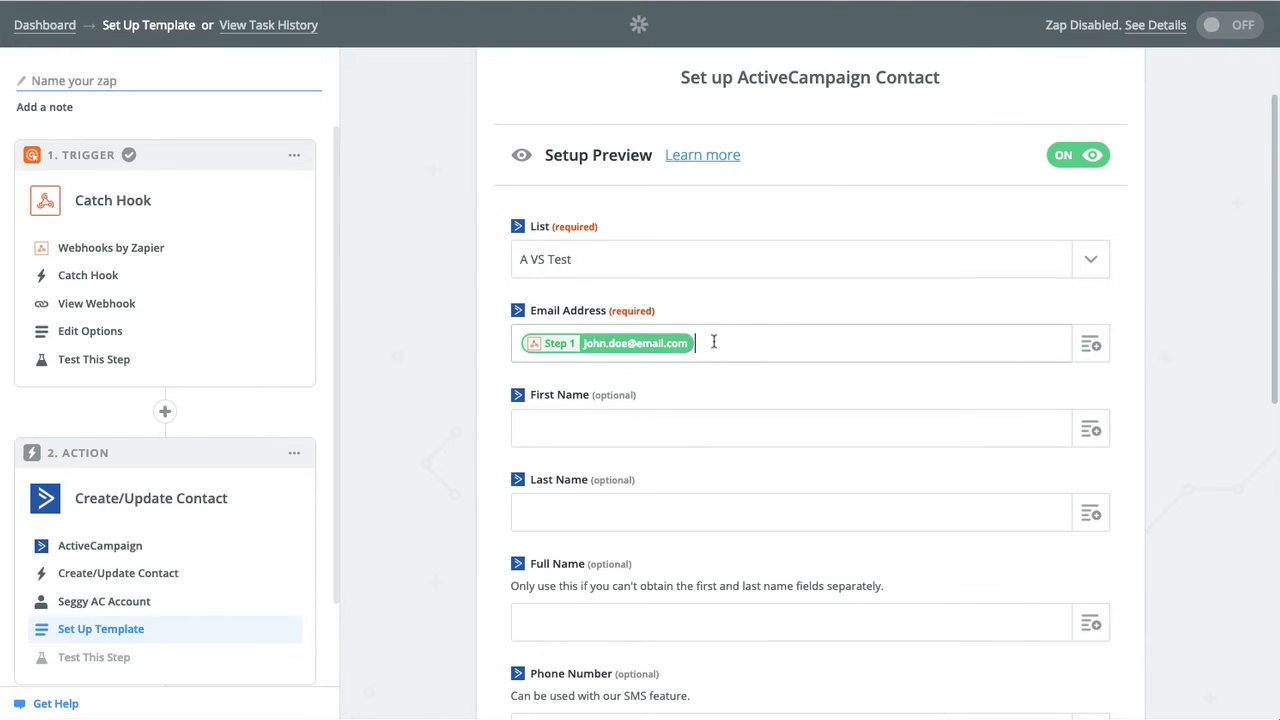
pyautogui.scroll(-1, 767, 343)
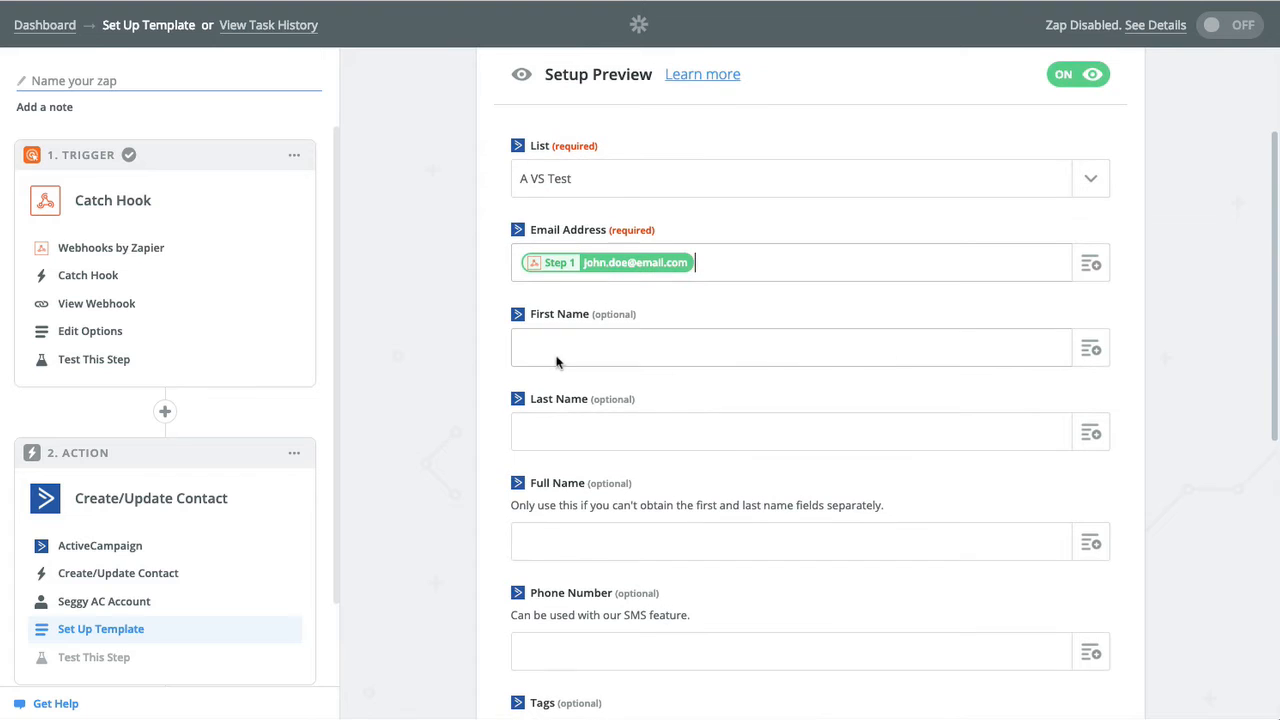
pyautogui.click(1090, 348)
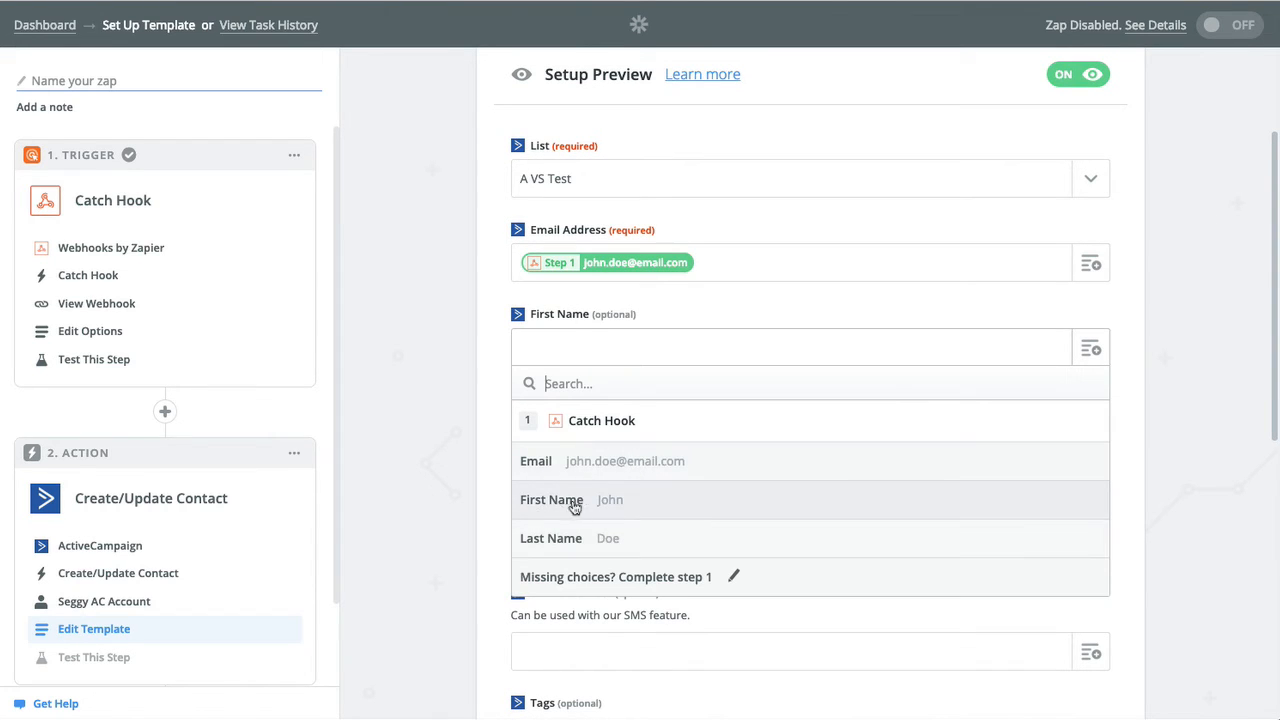
pyautogui.click(567, 505)
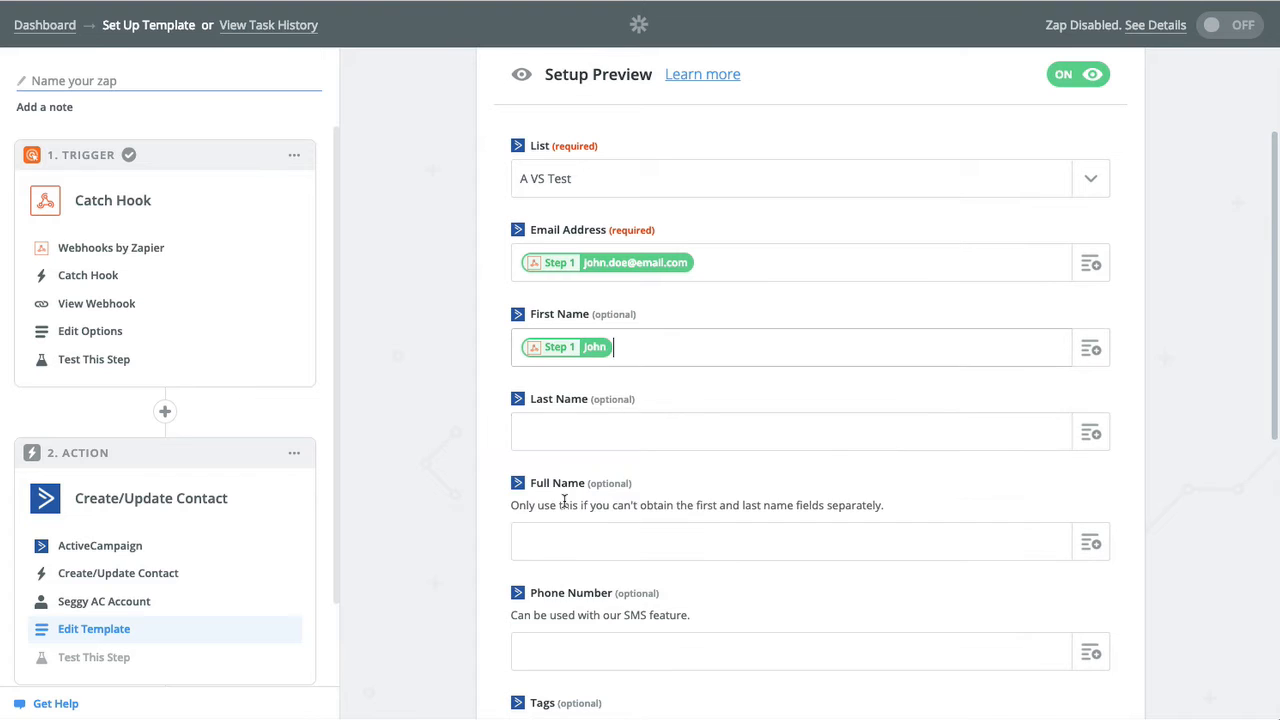
pyautogui.click(1094, 437)
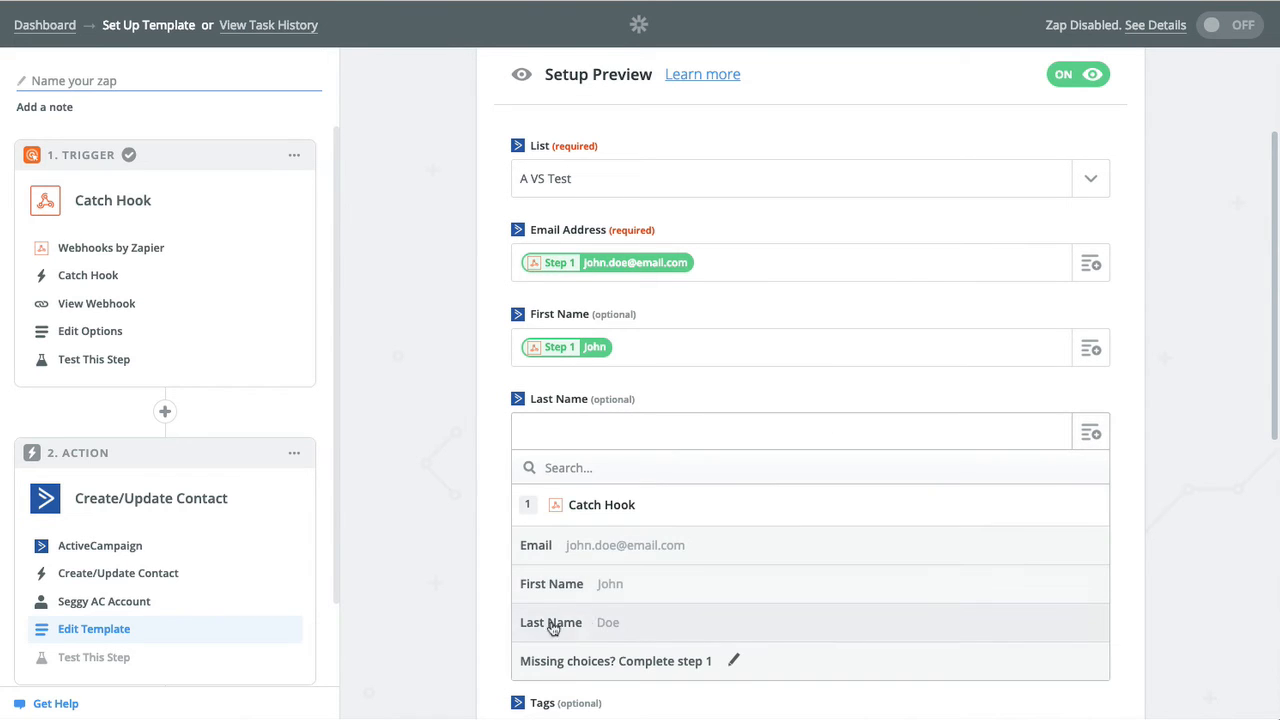
pyautogui.click(588, 624)
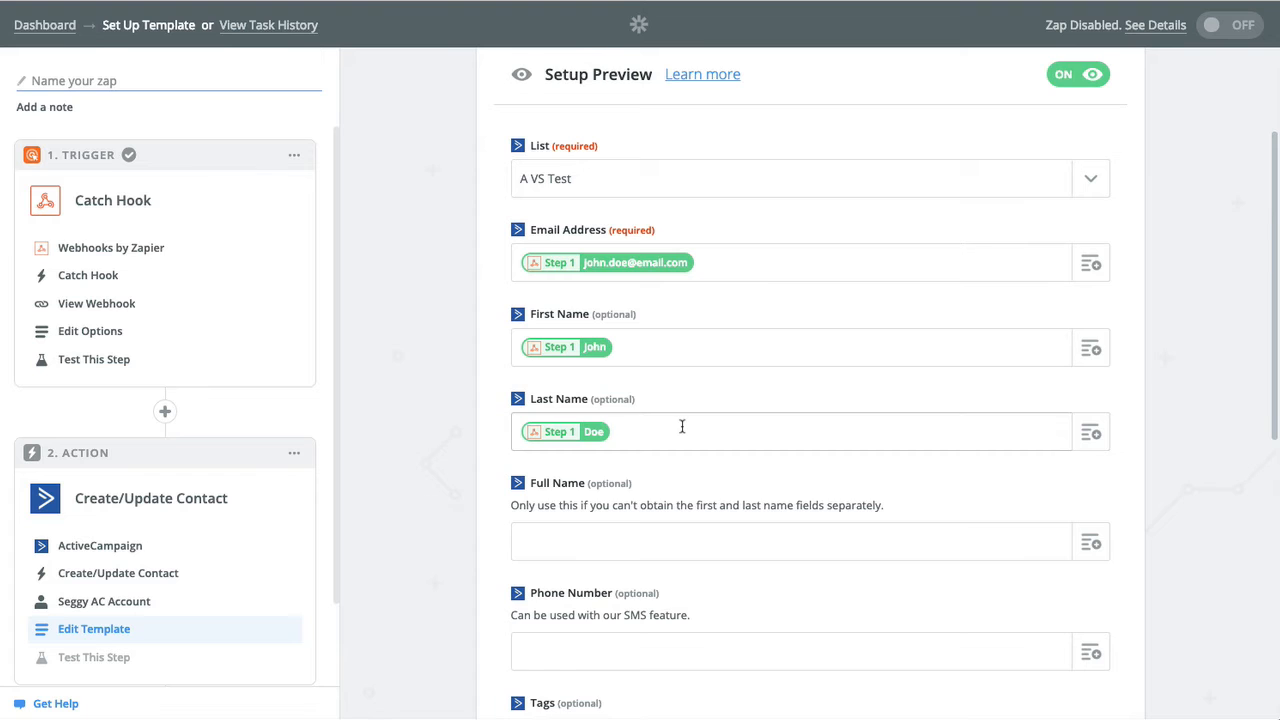
pyautogui.scroll(-5, 682, 427)
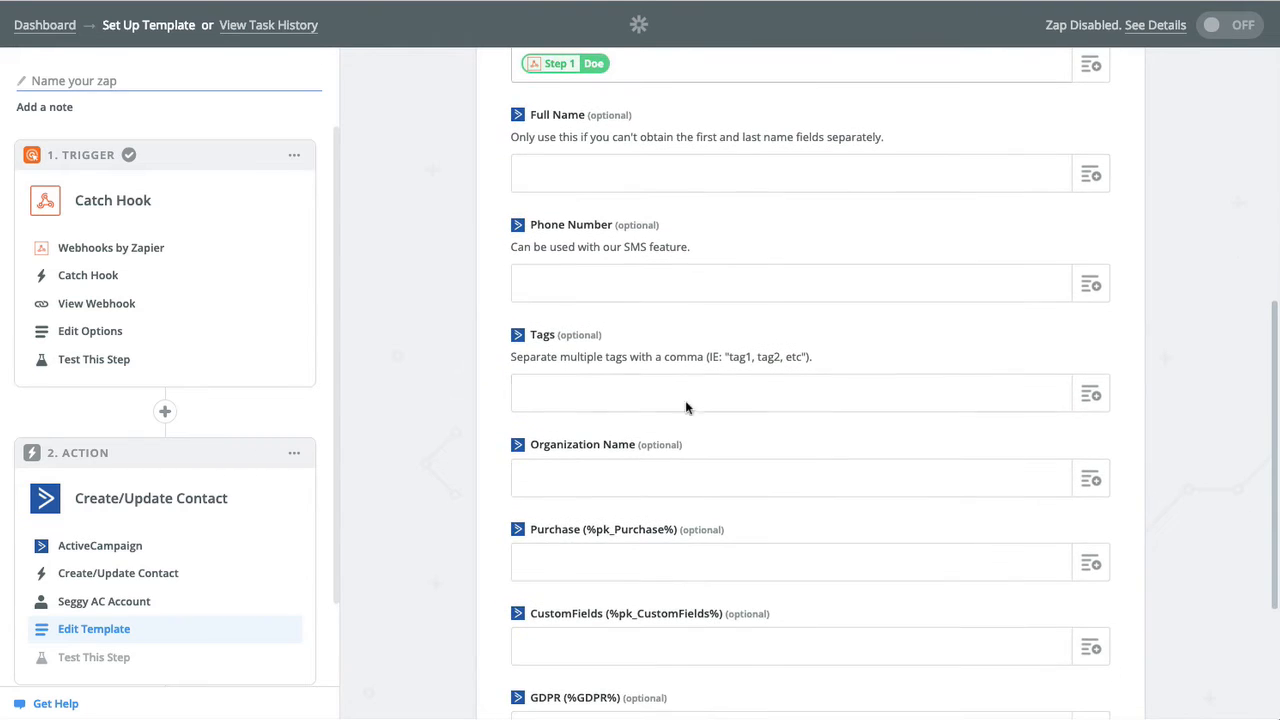
pyautogui.scroll(1, 660, 280)
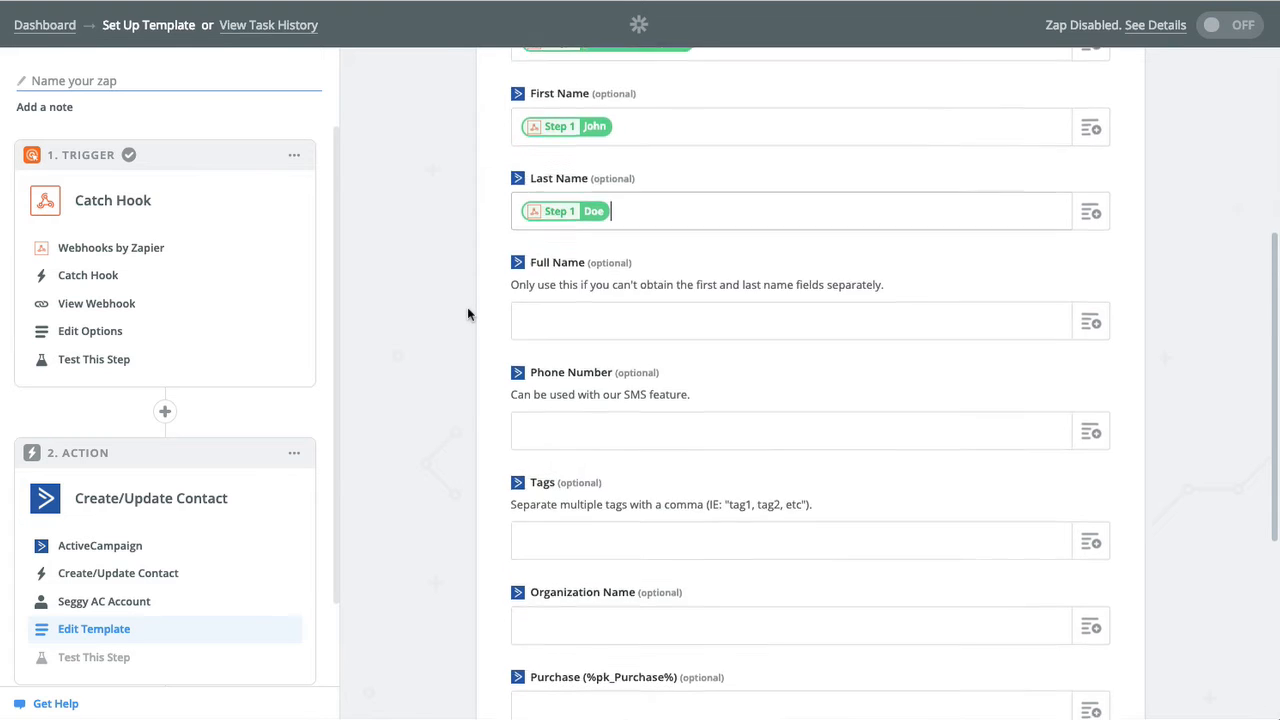
# Enter the tag 'from Segmate' in the contact template's Tags field.
pyautogui.click(552, 487)
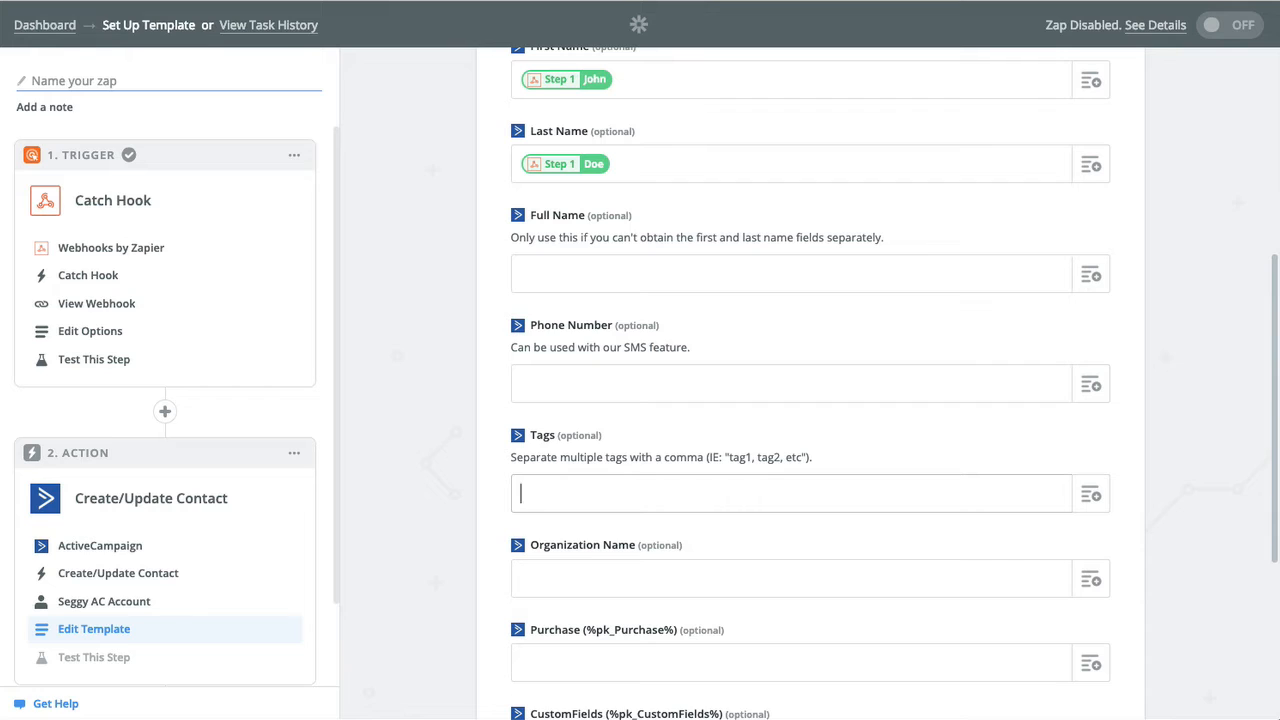
pyautogui.write('from Segmate')
pyautogui.click(1090, 494)
pyautogui.moveTo(397, 491); pyautogui.dragTo(428, 472)
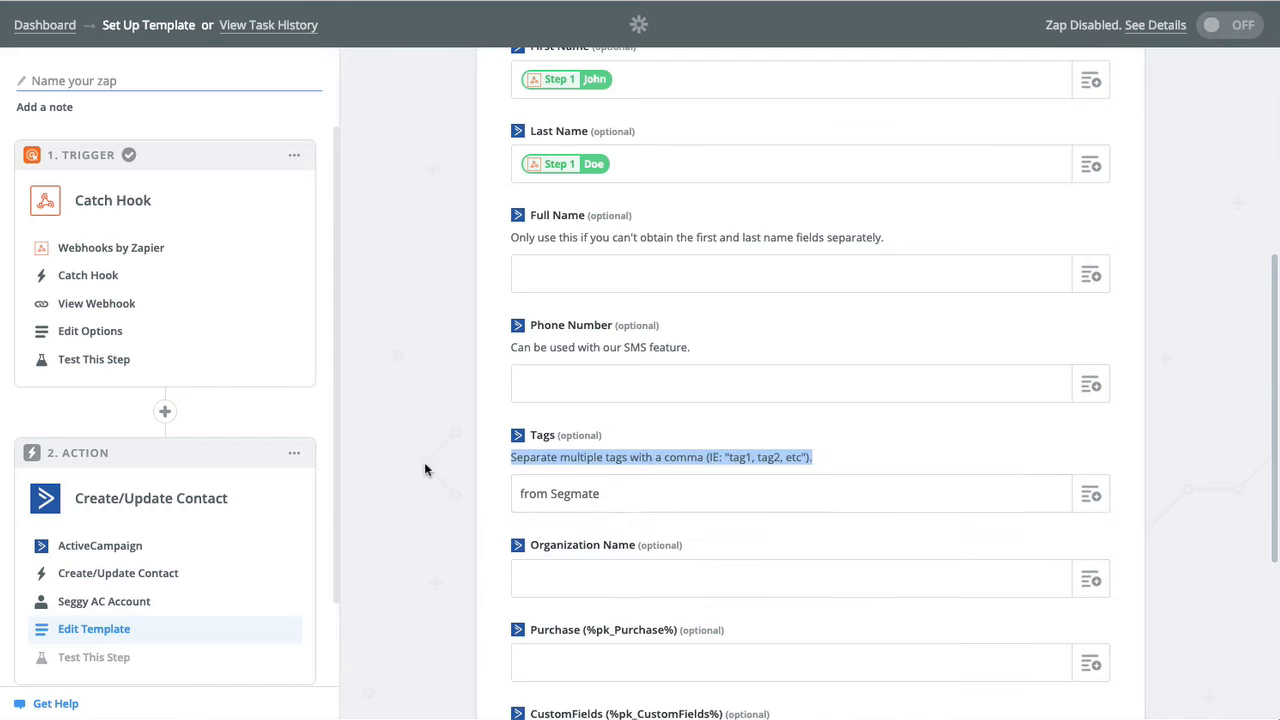
pyautogui.click(606, 493)
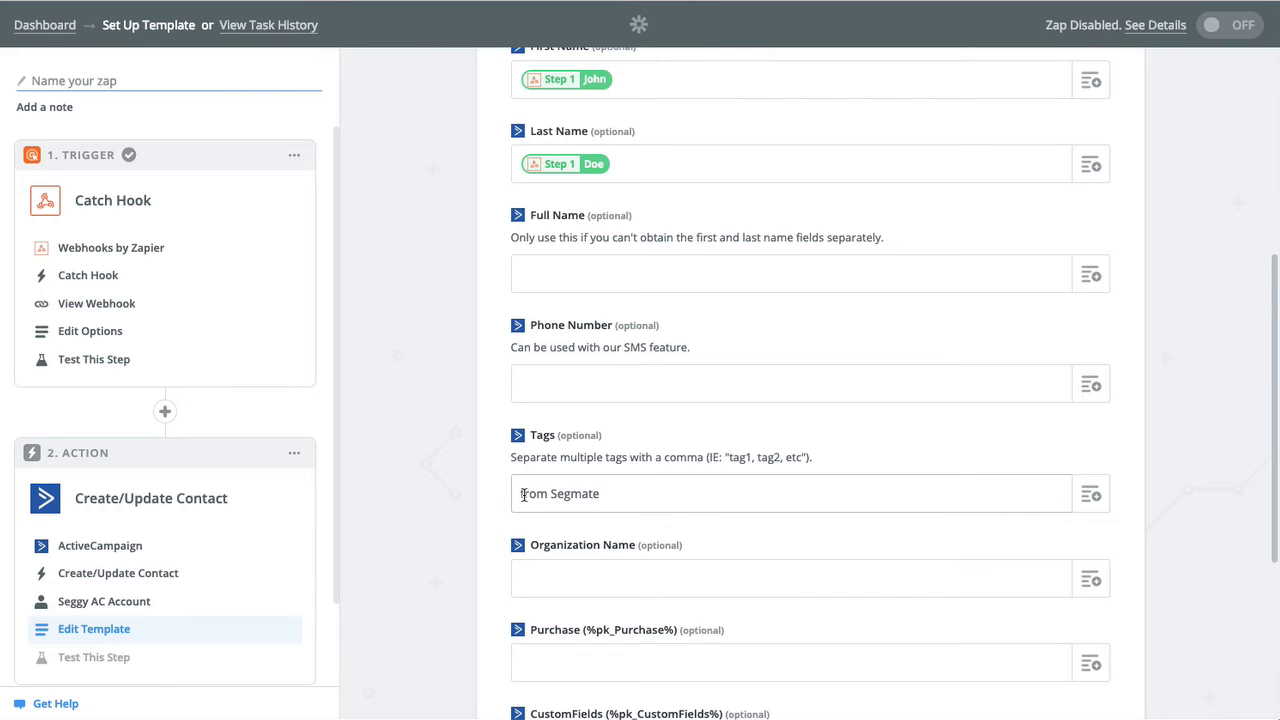
pyautogui.click(473, 511)
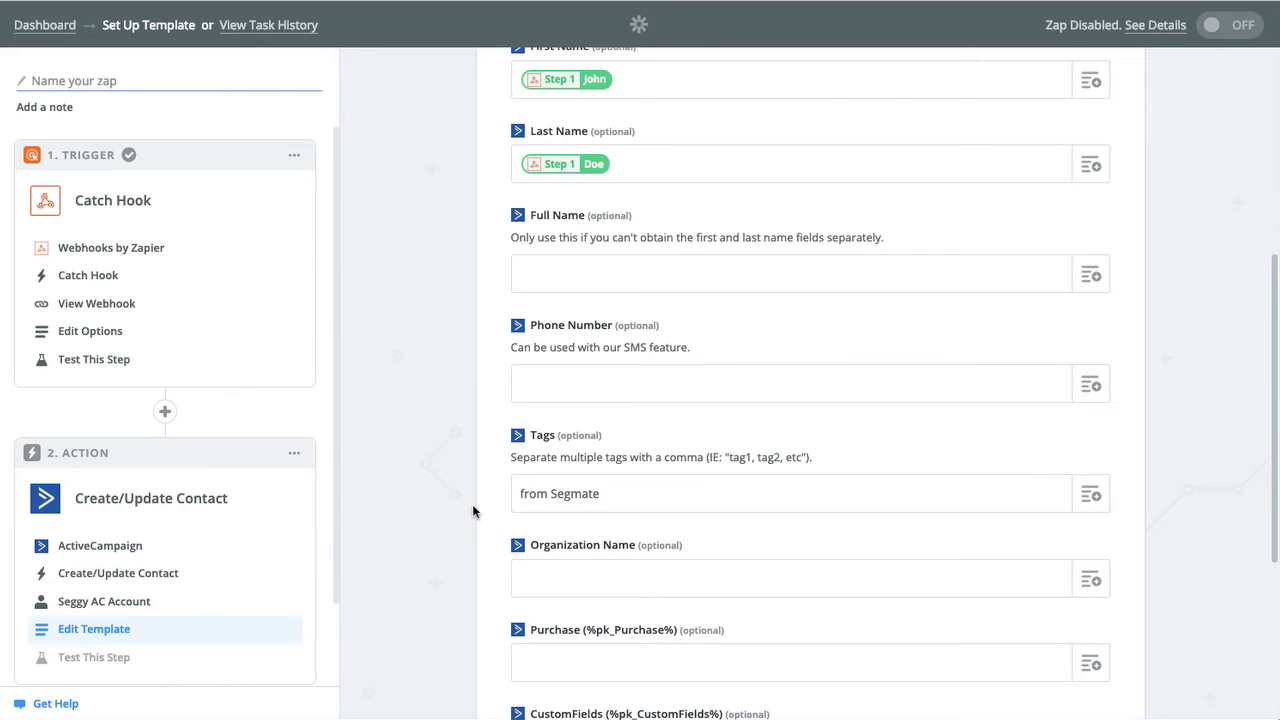
pyautogui.scroll(-2, 472, 504)
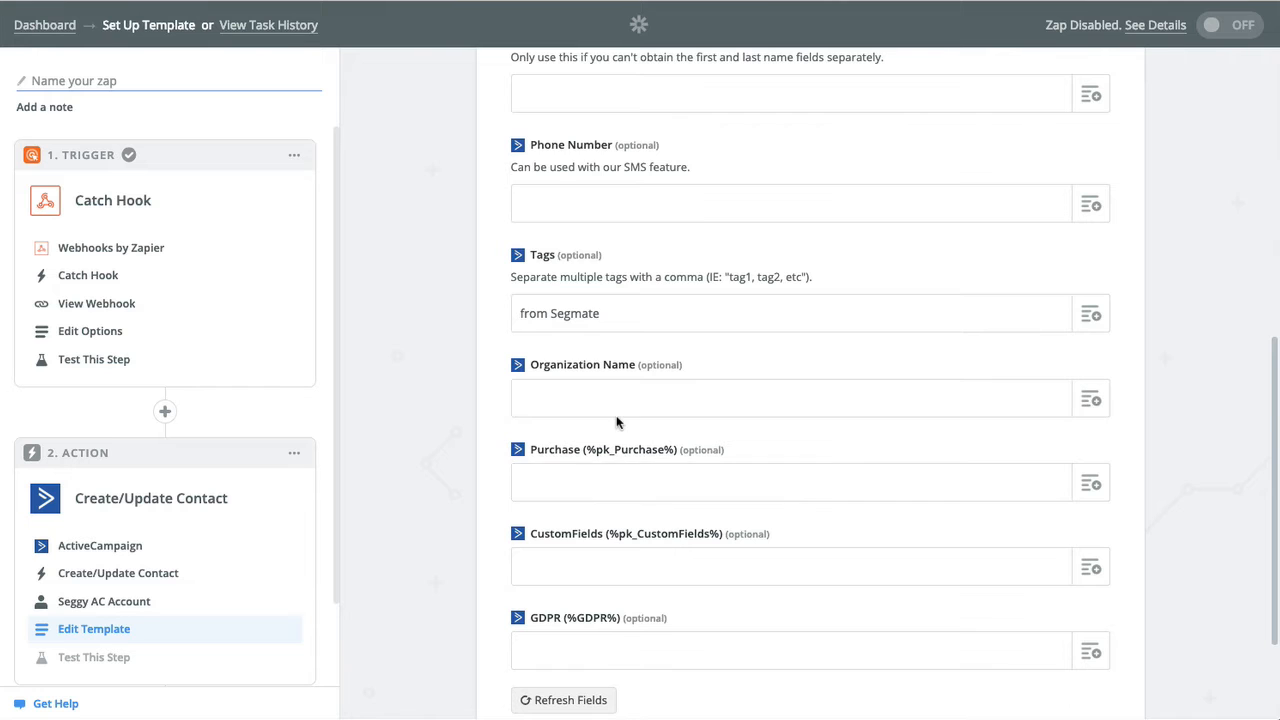
pyautogui.scroll(-3, 660, 510)
pyautogui.scroll(3, 742, 400)
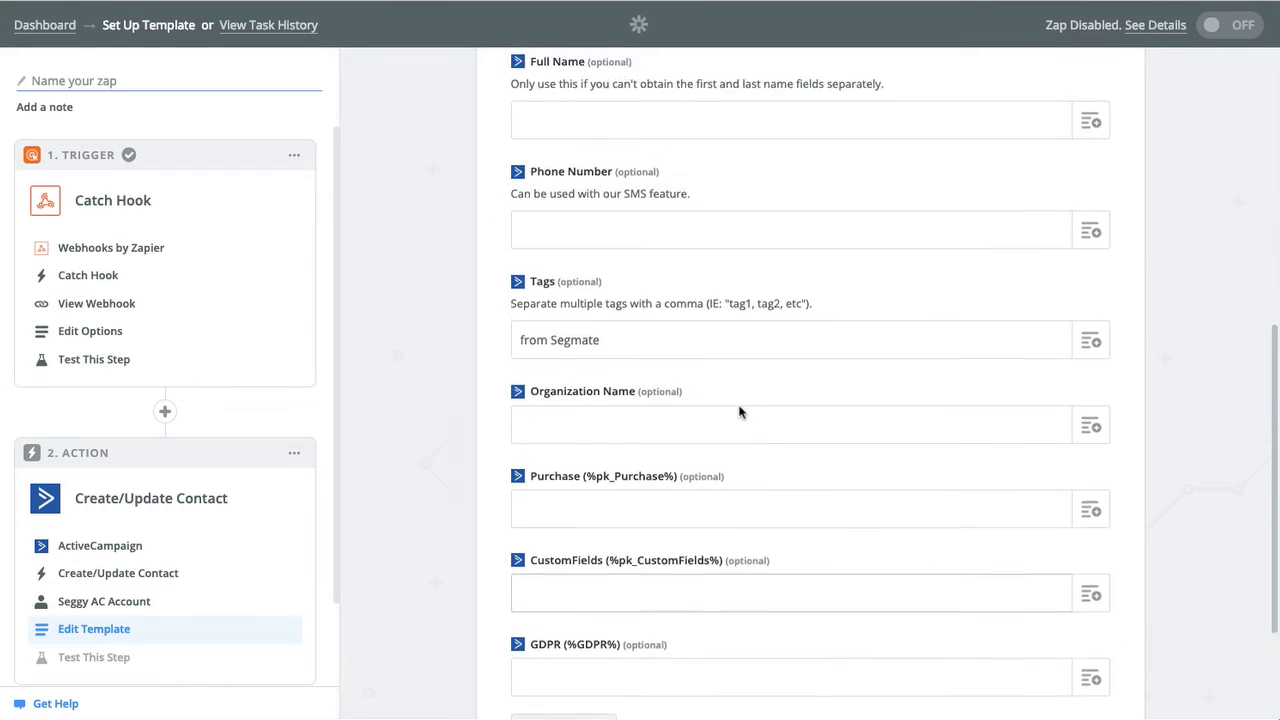
pyautogui.scroll(10, 740, 412)
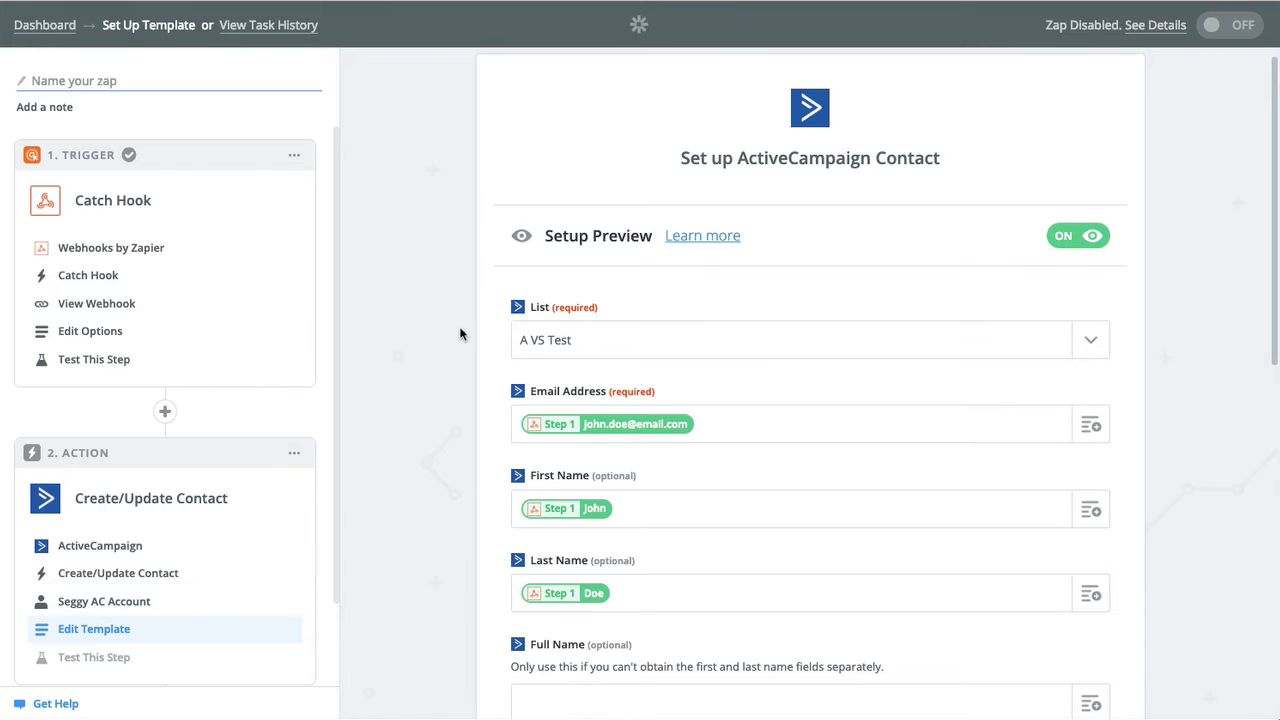
pyautogui.scroll(-5, 460, 334)
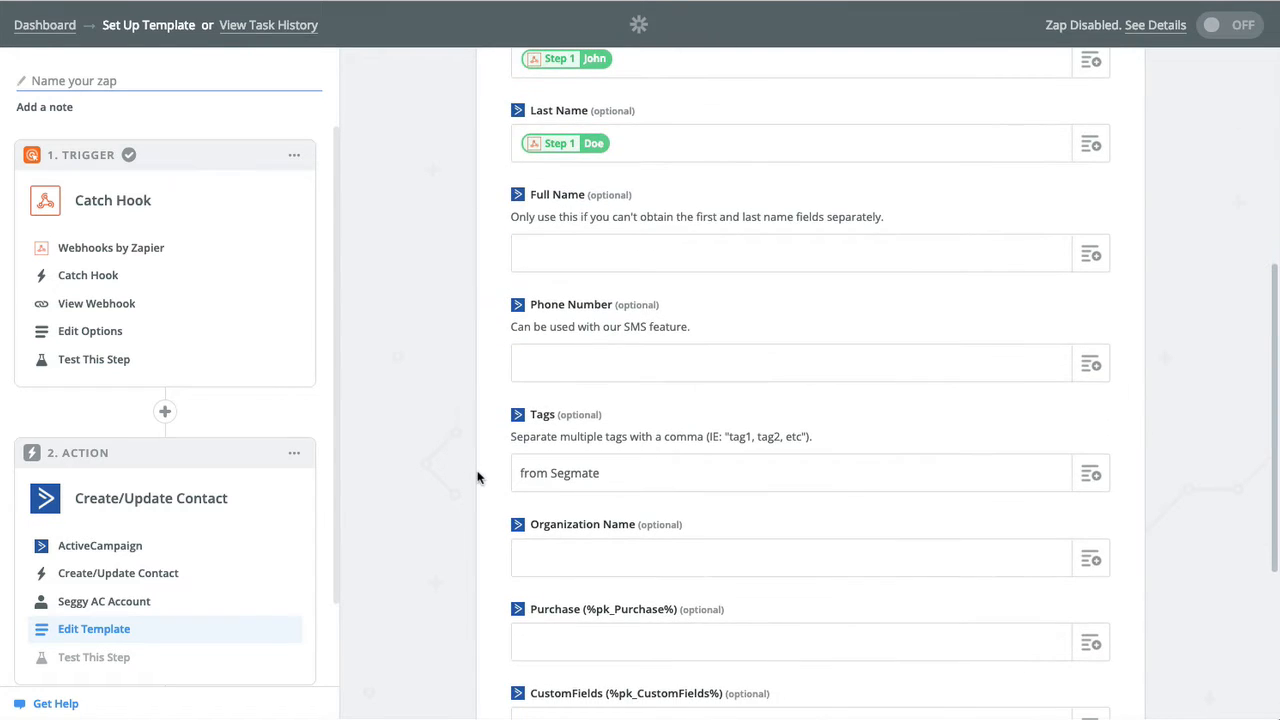
pyautogui.scroll(-2, 477, 477)
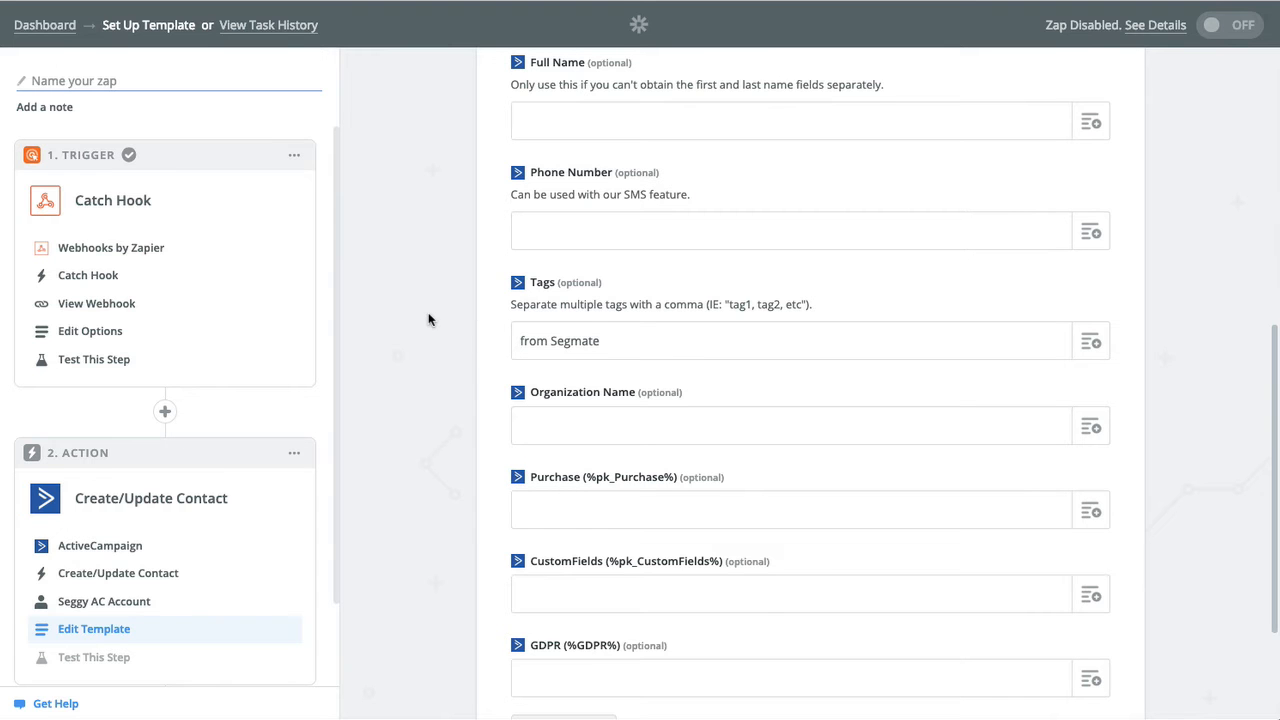
pyautogui.scroll(3, 428, 314)
pyautogui.scroll(1, 428, 314)
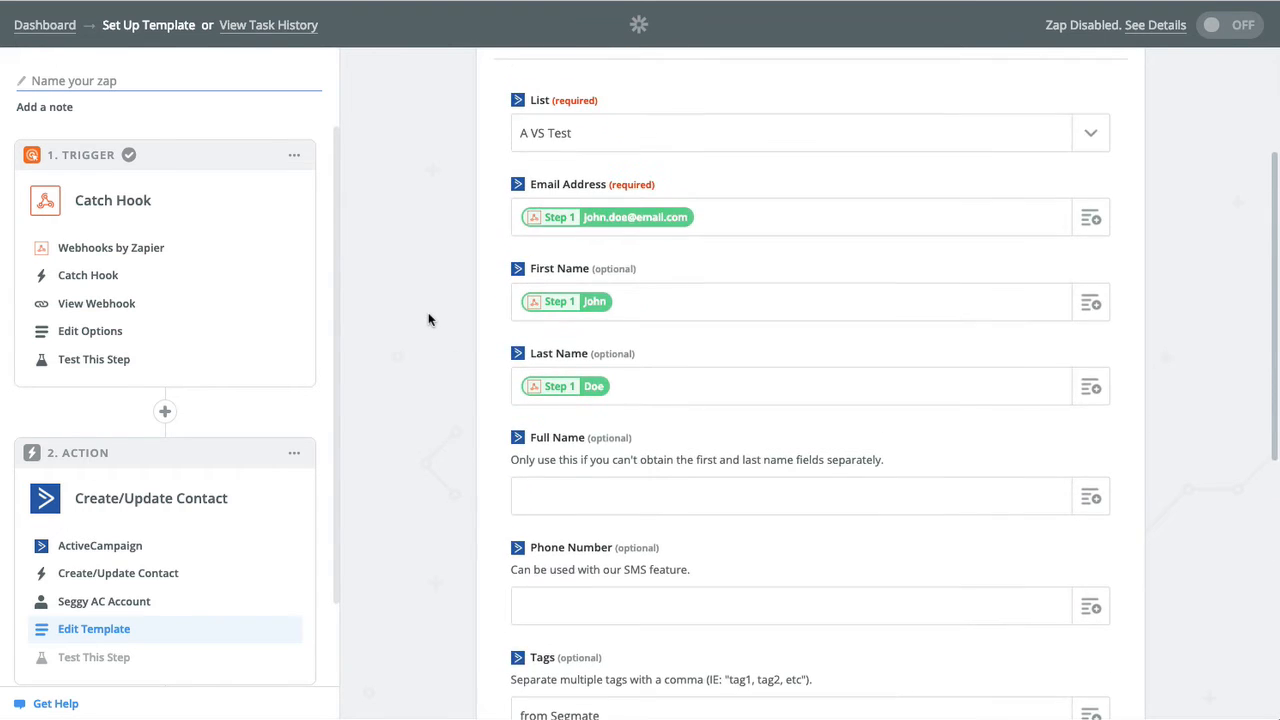
pyautogui.scroll(-6, 428, 314)
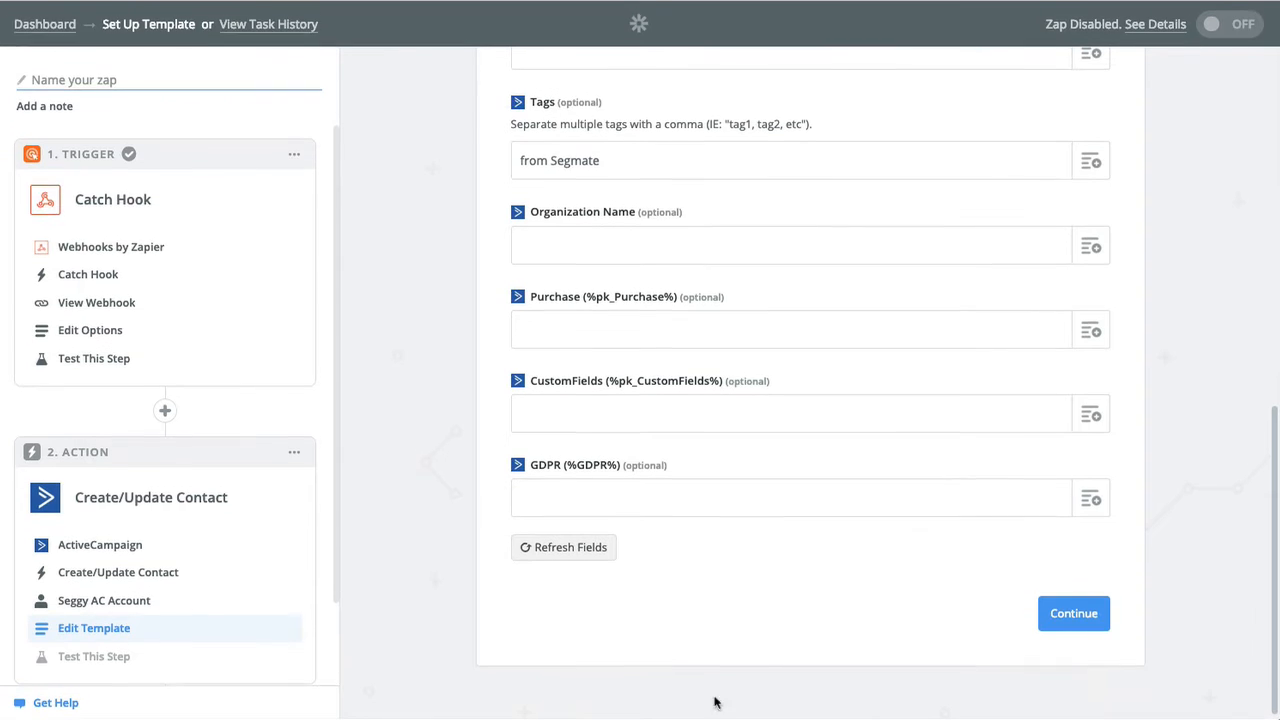
# Continue to the test step and send the sample contact to ActiveCampaign.
pyautogui.click(1090, 615)
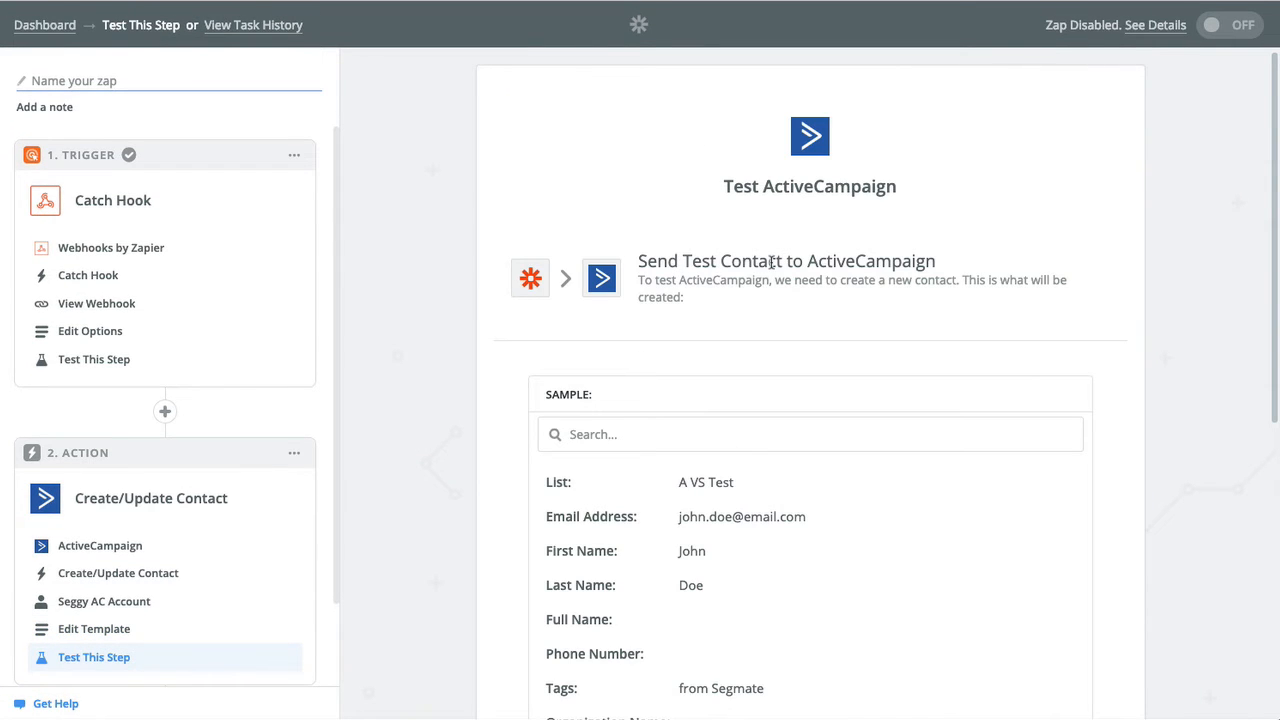
pyautogui.scroll(-3, 766, 324)
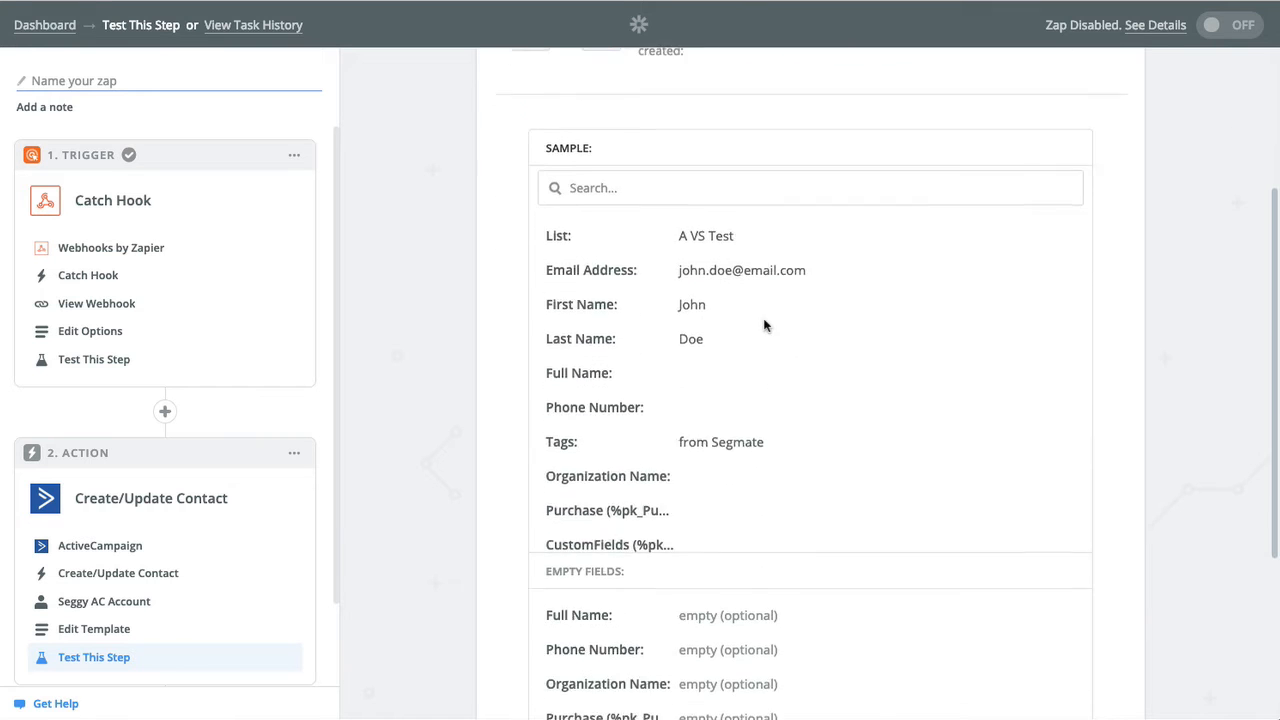
pyautogui.scroll(-2, 766, 324)
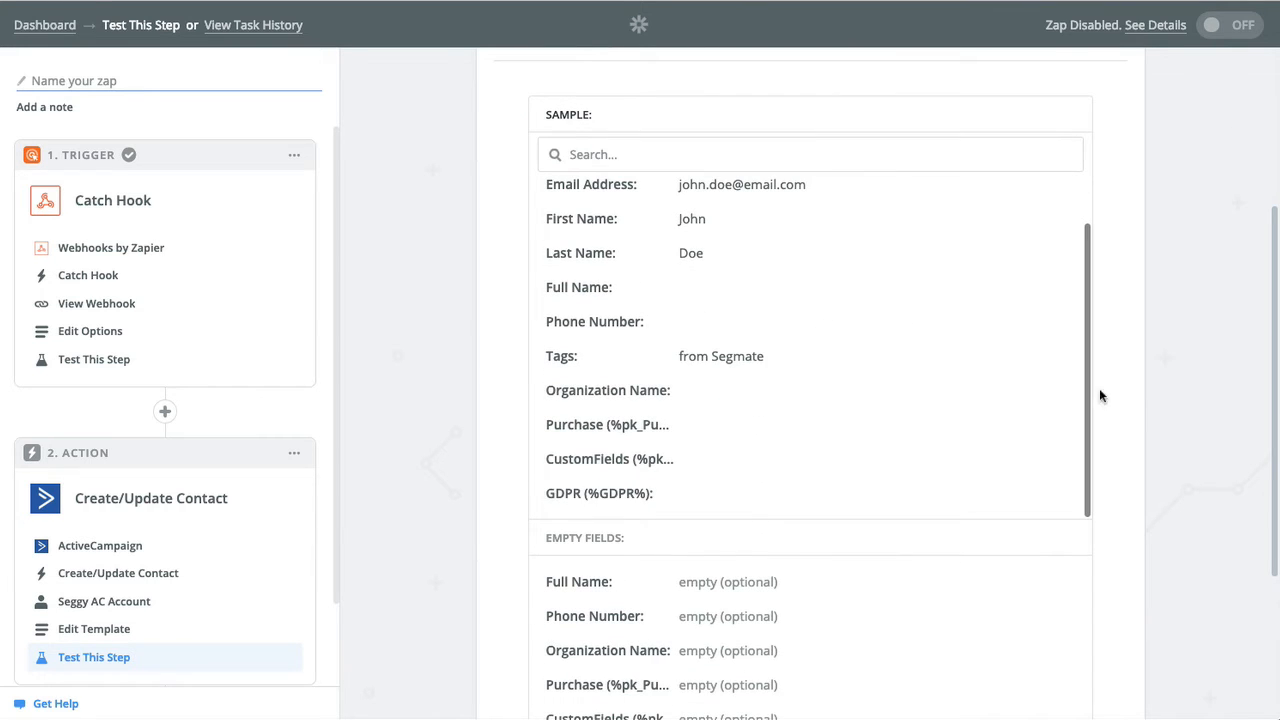
pyautogui.scroll(-3, 1120, 390)
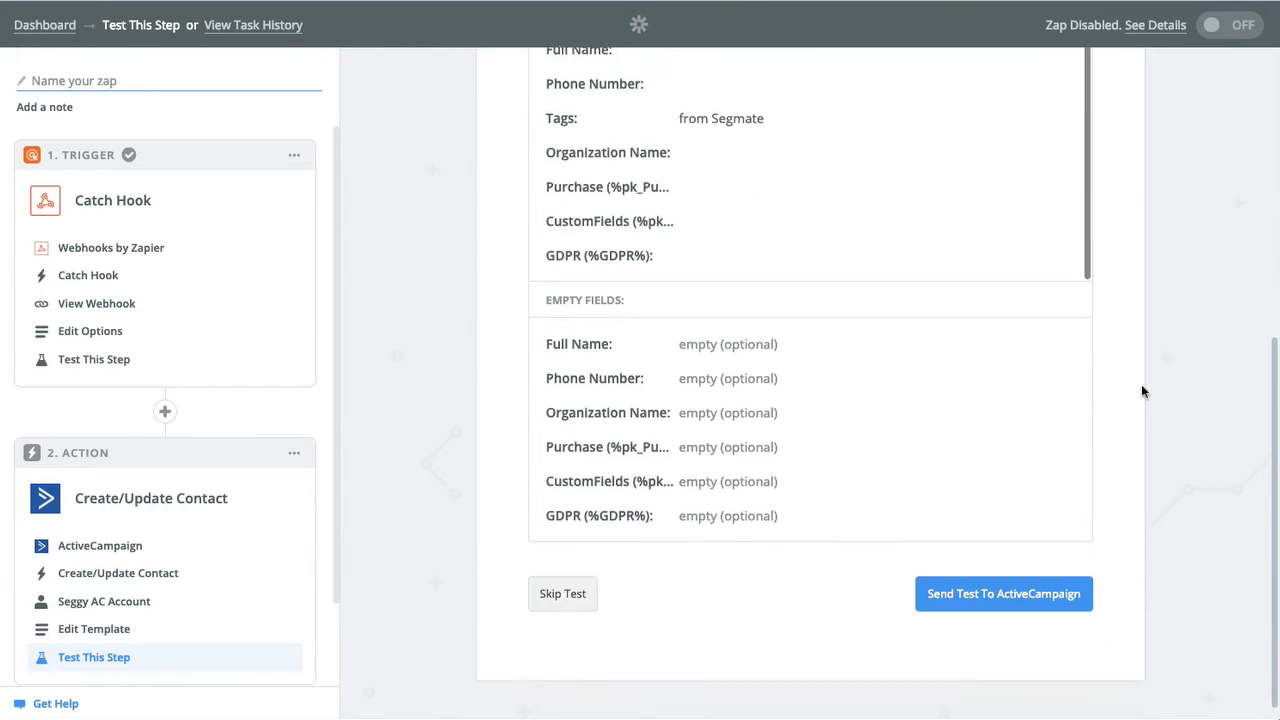
pyautogui.click(1005, 587)
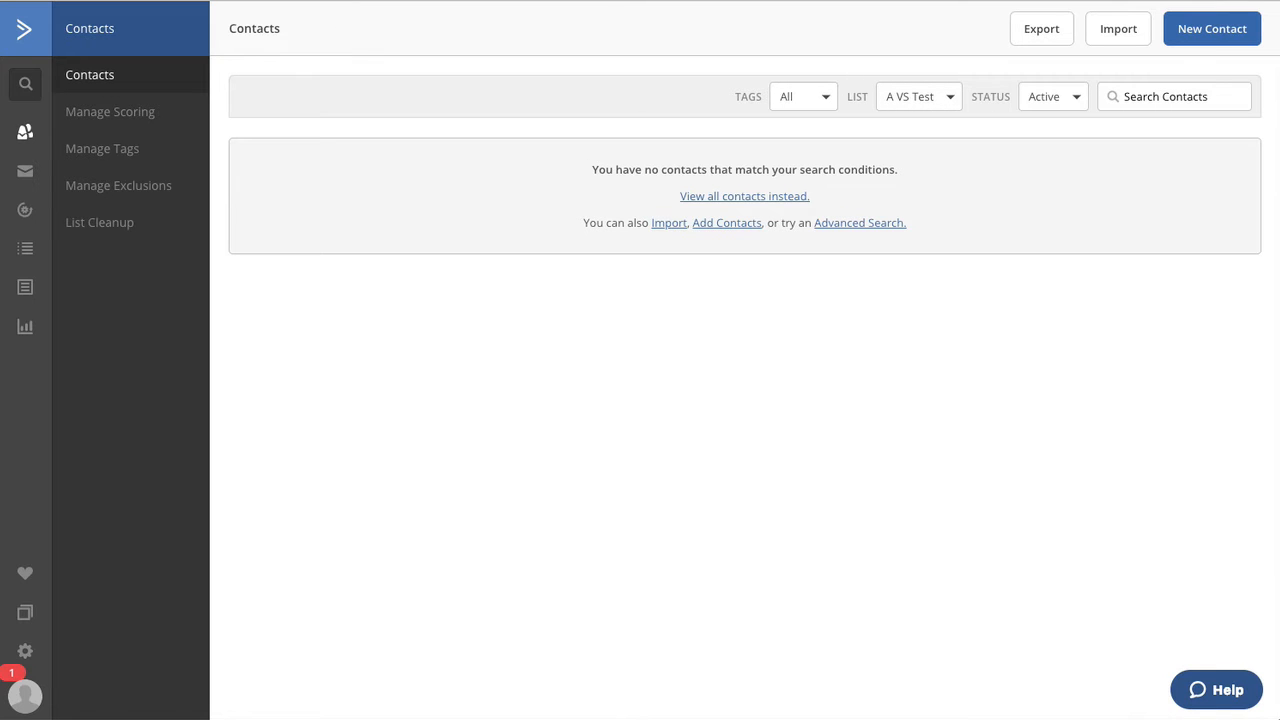
# Reload ActiveCampaign Contacts, check the new test contact, then select and delete it.
pyautogui.press('super+r')
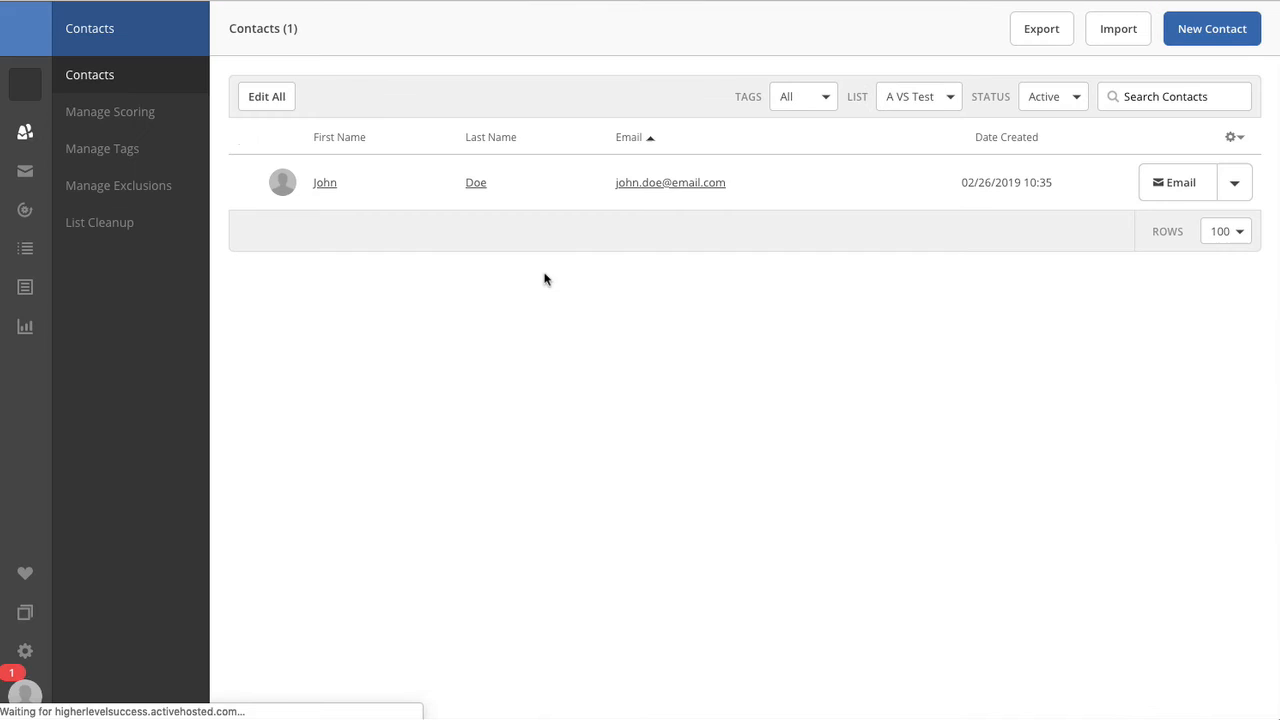
pyautogui.click(676, 209)
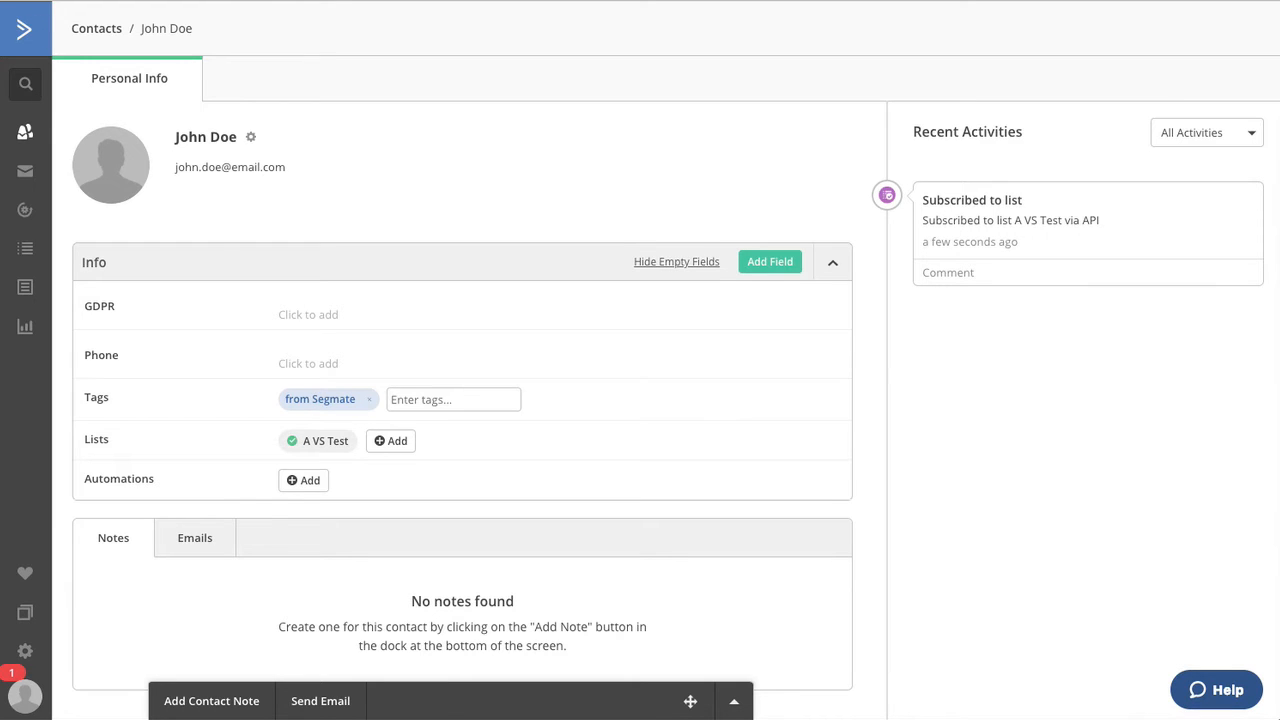
pyautogui.hotkey('alt', 'Left')
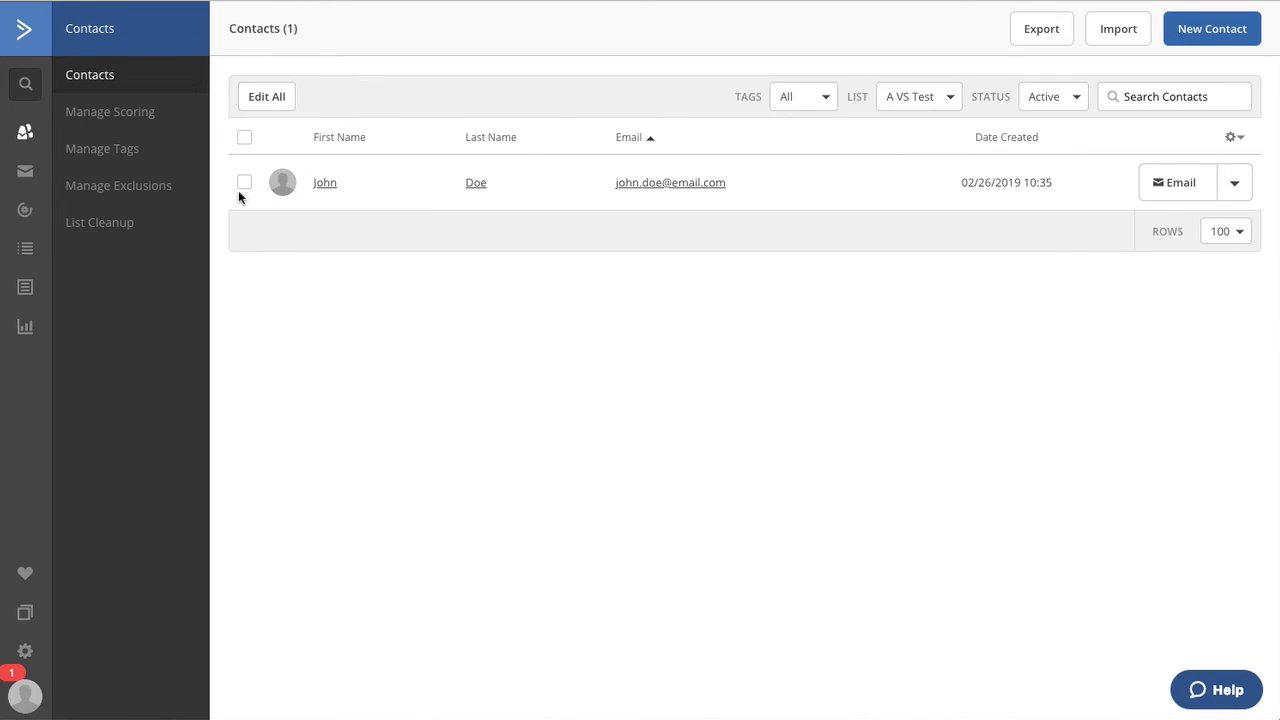
pyautogui.click(243, 184)
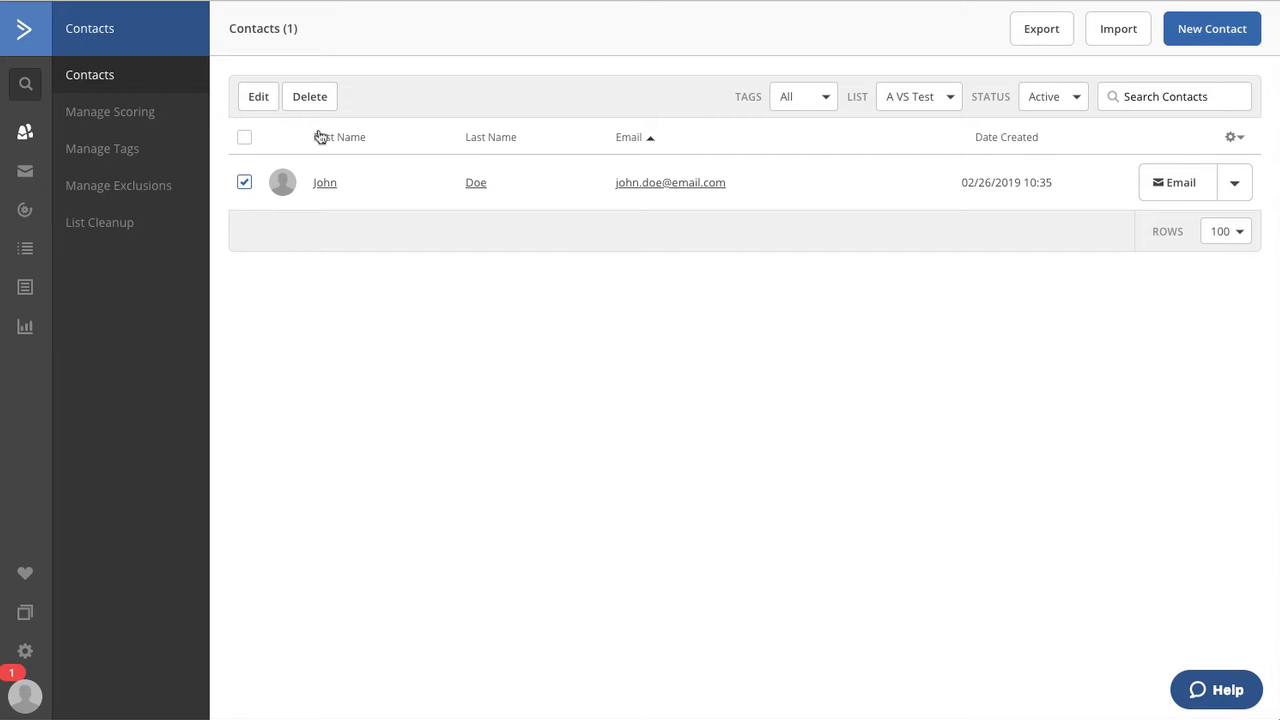
pyautogui.click(310, 100)
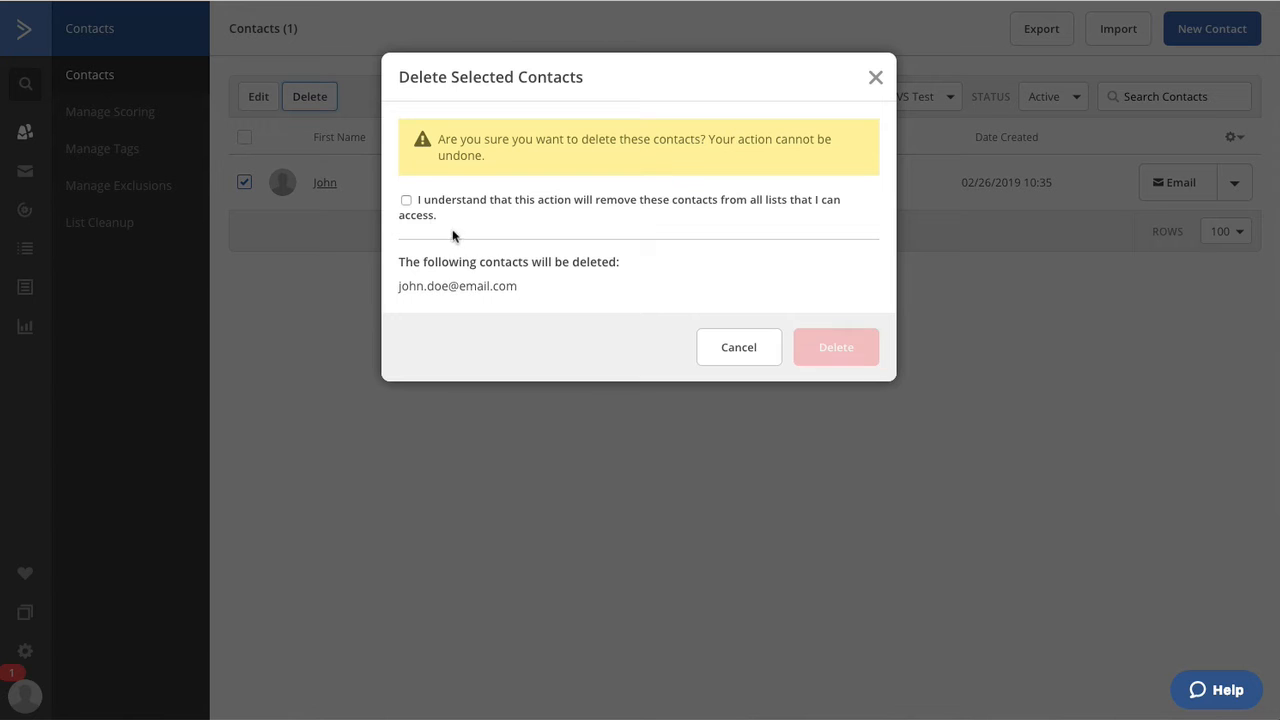
pyautogui.click(407, 201)
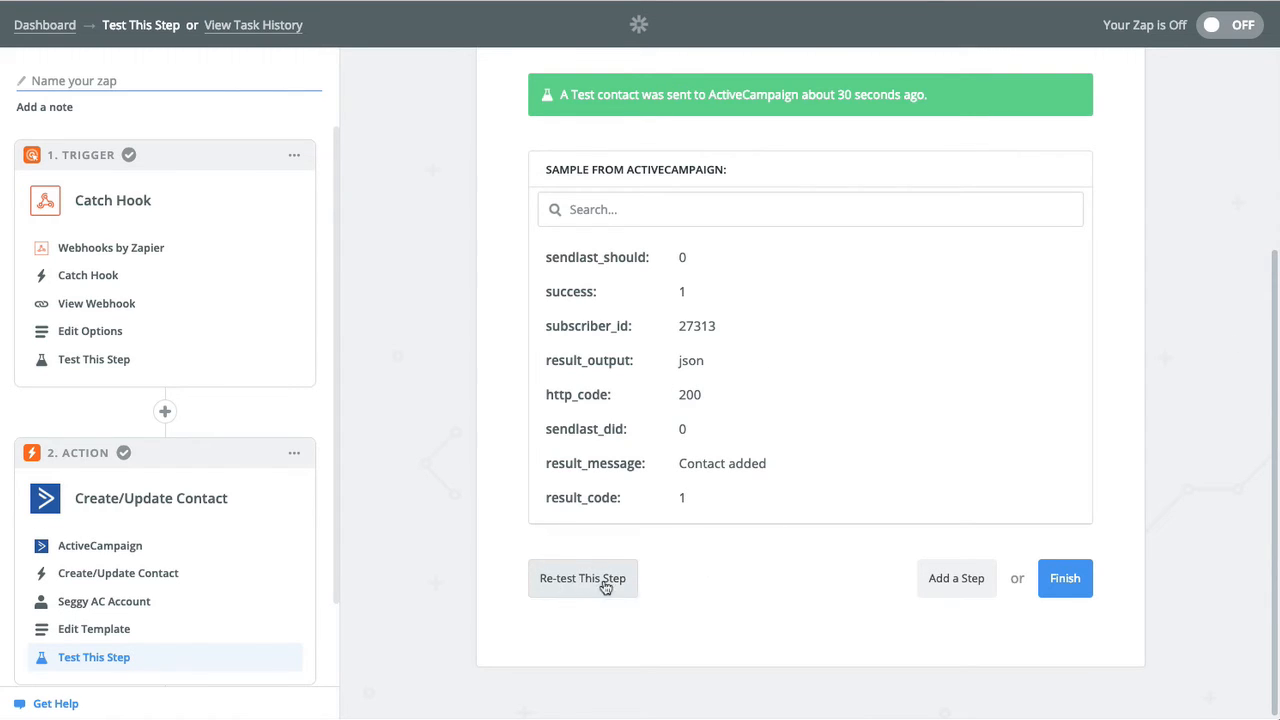
# Finish the Zap, name it 'Demo Email', turn it on and view it on the dashboard.
pyautogui.click(1058, 583)
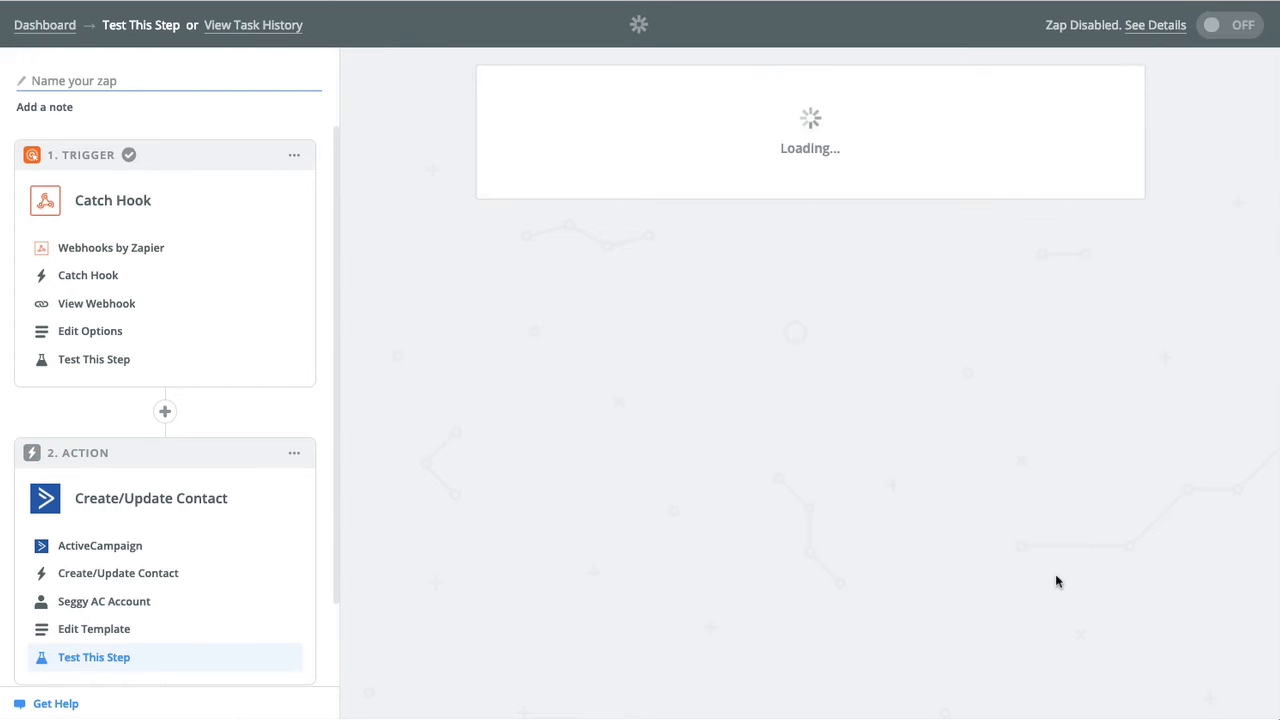
pyautogui.click(708, 263)
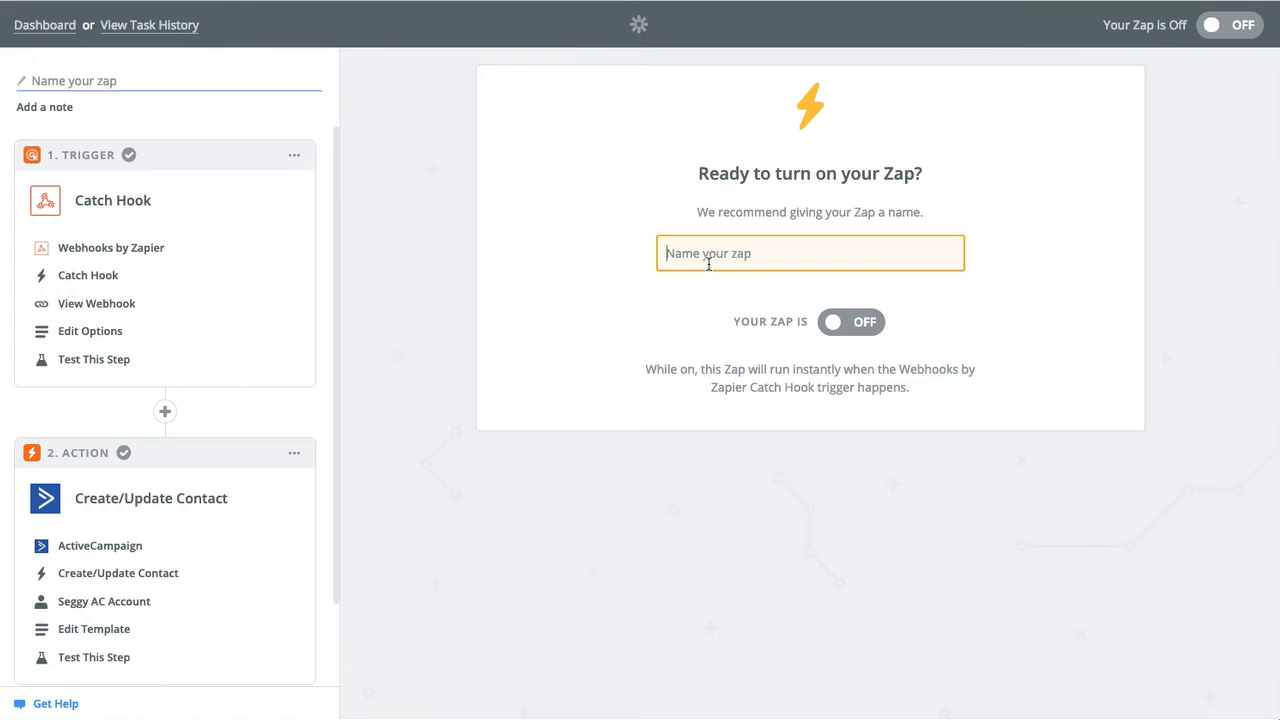
pyautogui.write('Demo Email')
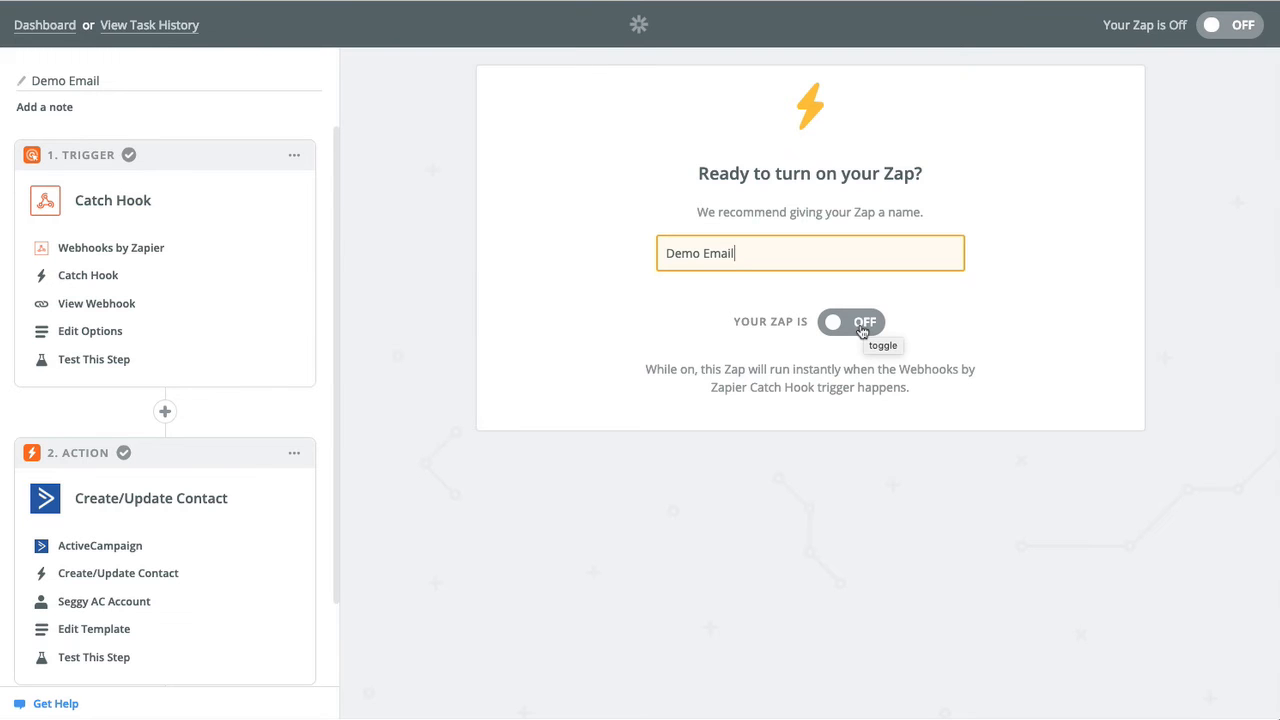
pyautogui.click(862, 328)
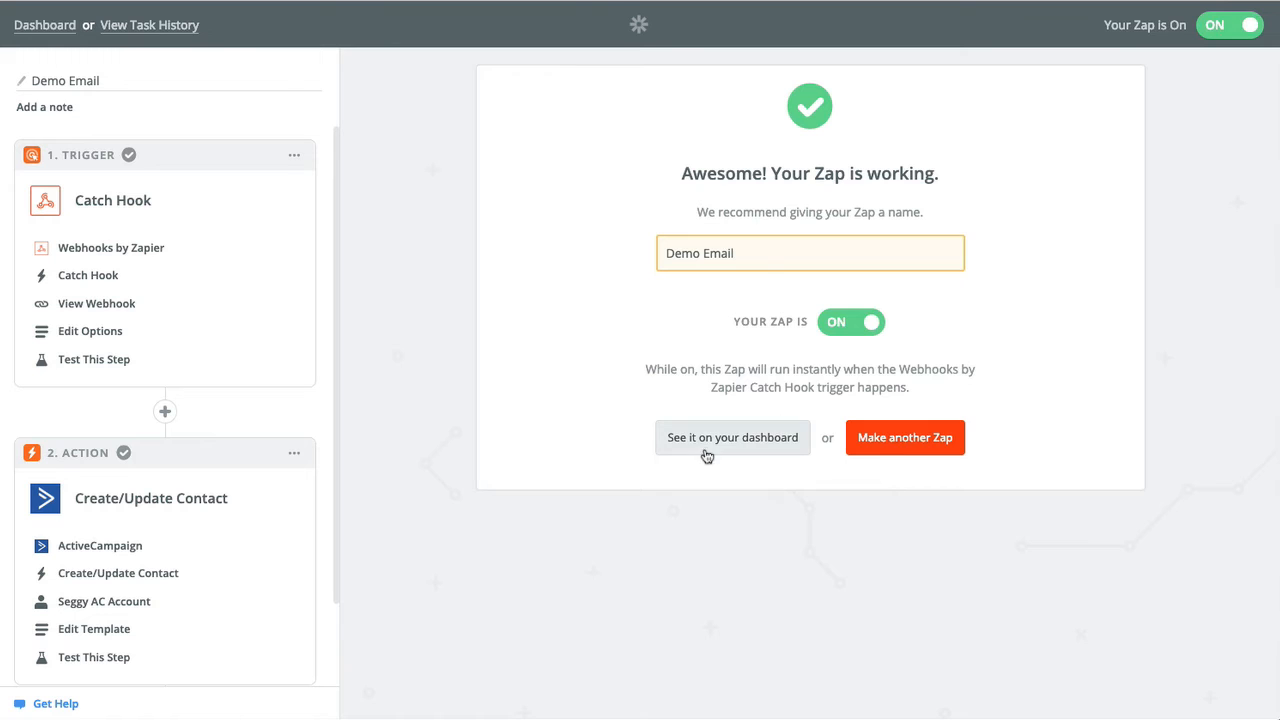
pyautogui.click(713, 440)
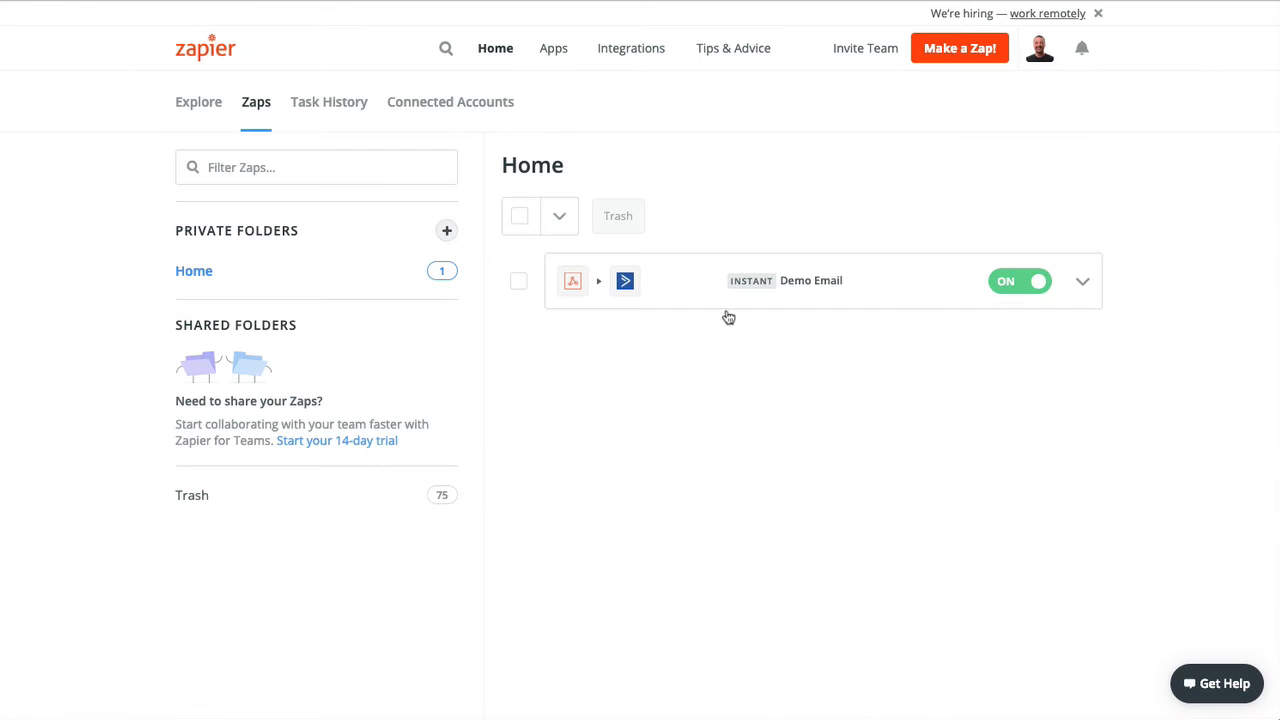
pyautogui.click(1083, 285)
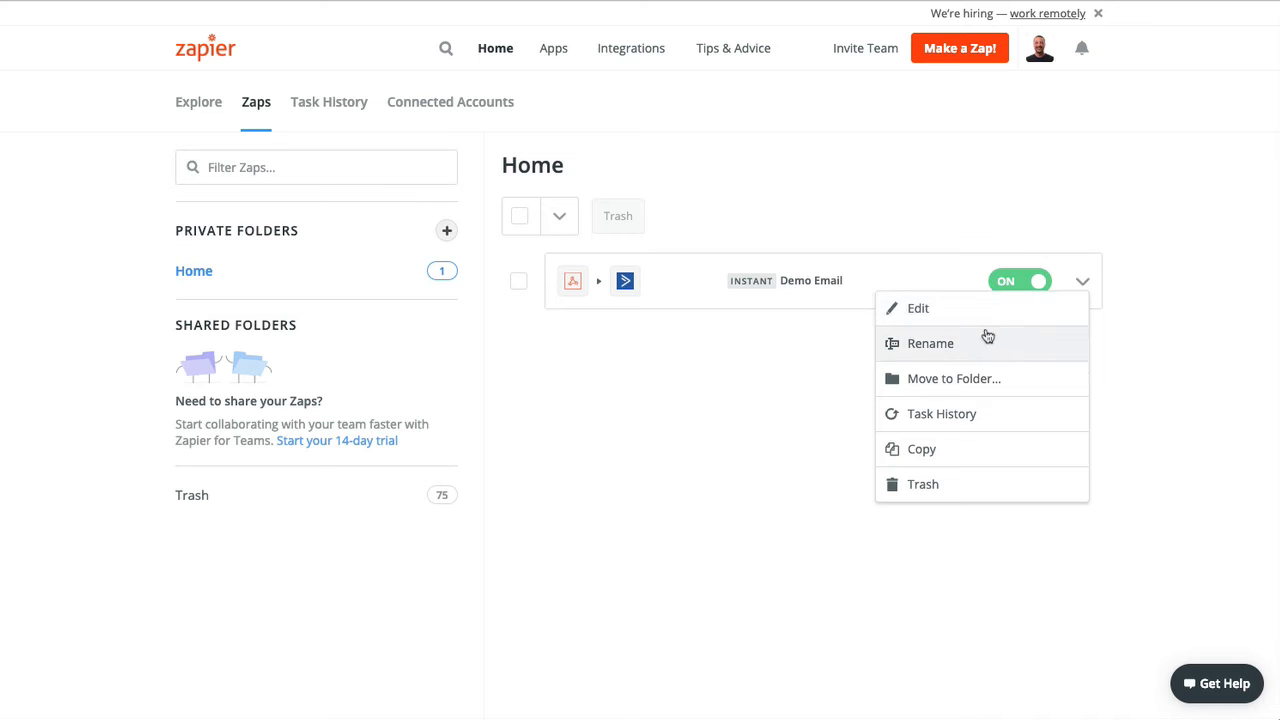
pyautogui.click(728, 371)
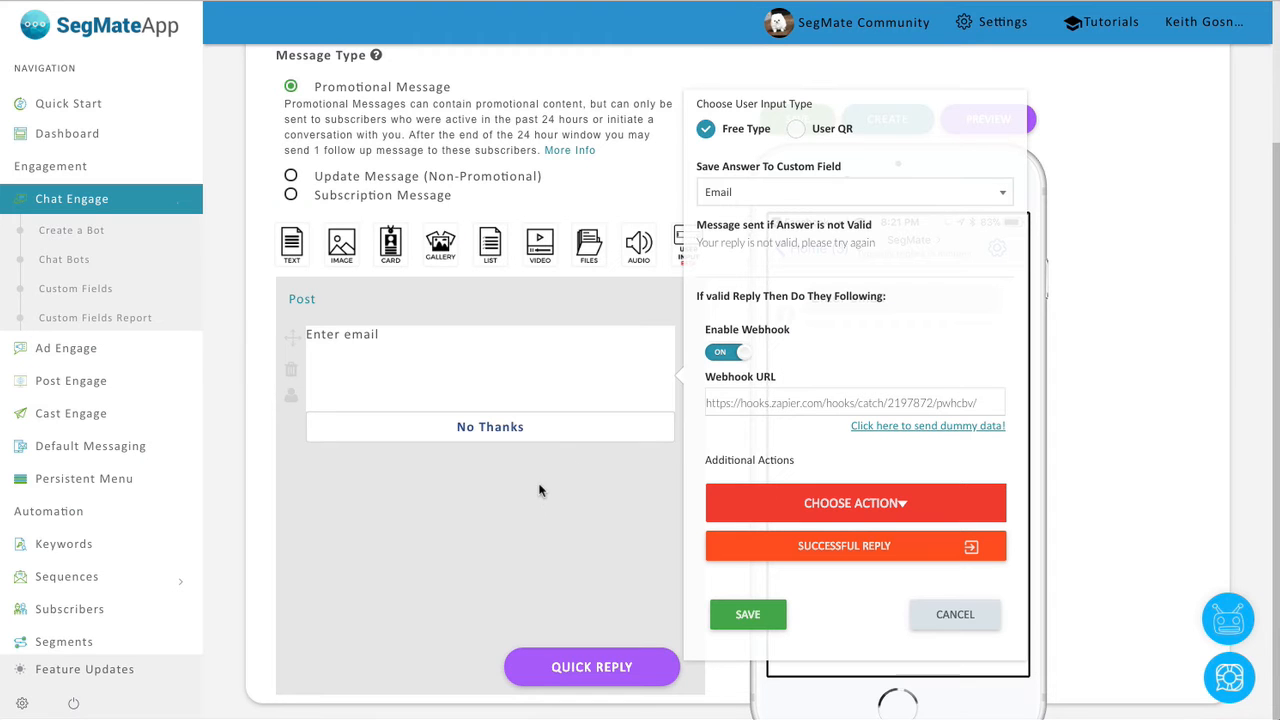
# Save the Enter email input settings and the whole bot, then send a Messenger preview.
pyautogui.click(780, 612)
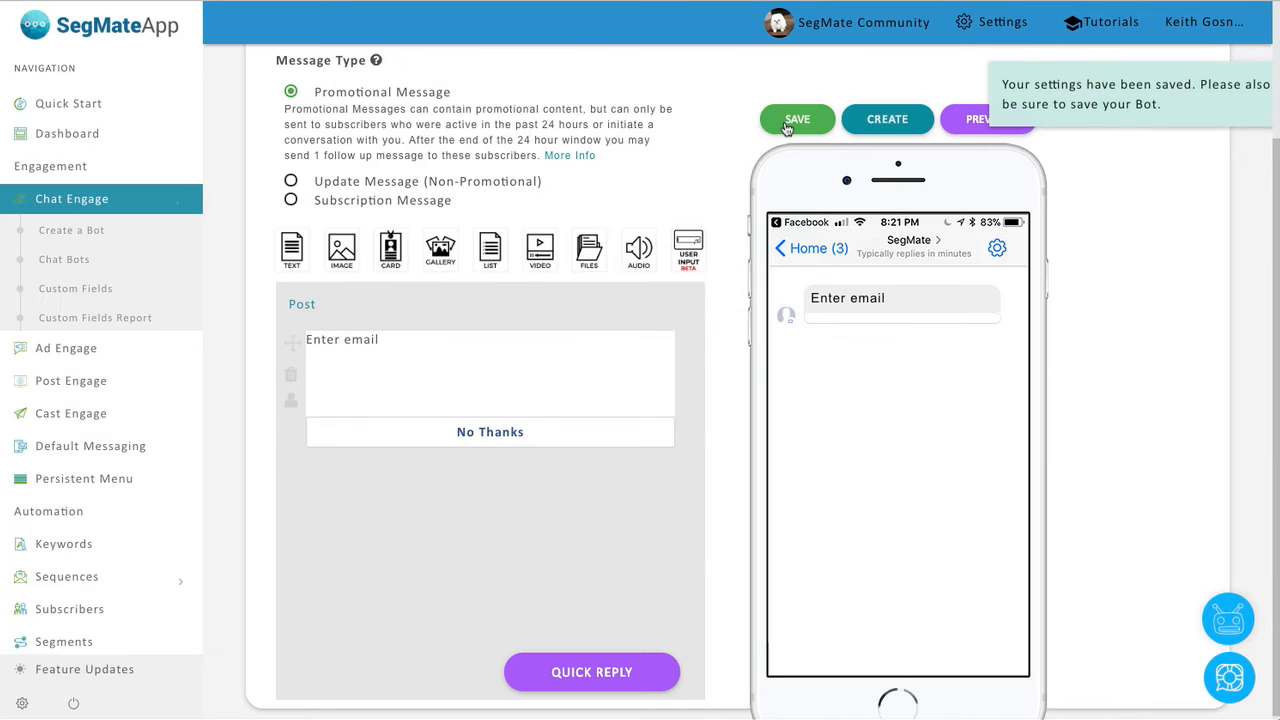
pyautogui.click(788, 122)
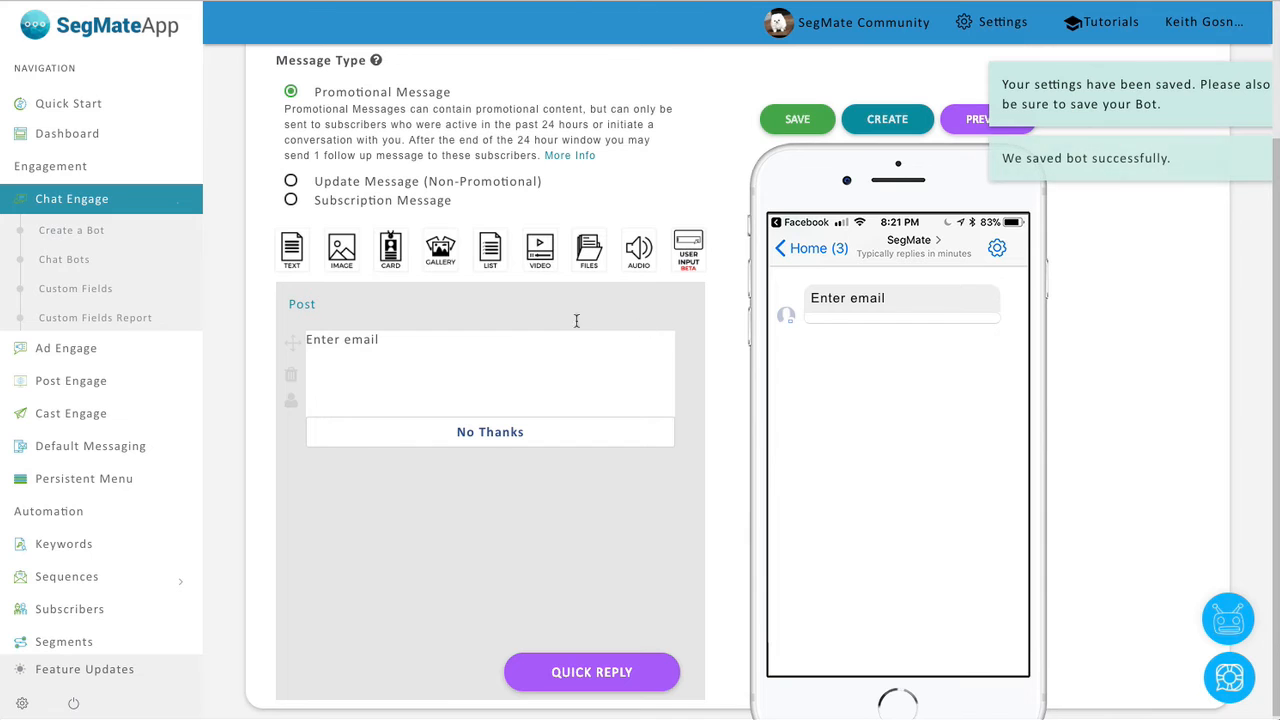
pyautogui.click(960, 128)
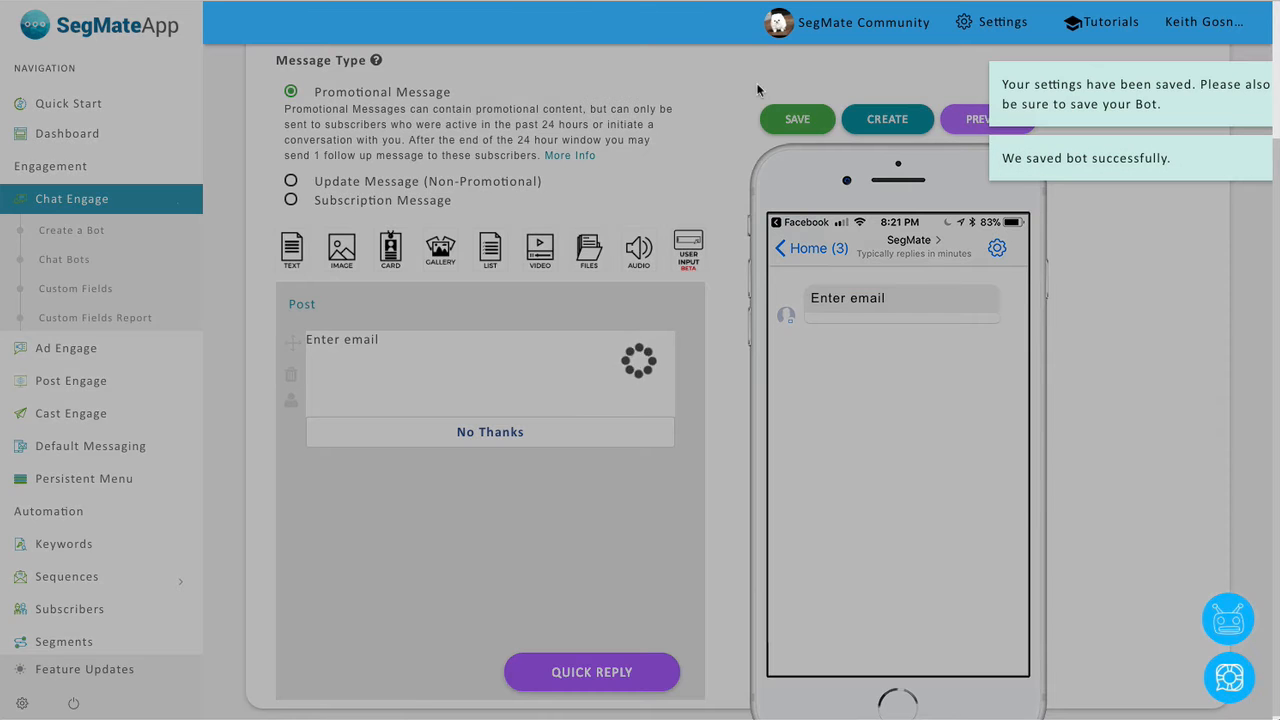
# Open Facebook in a new tab and reply to the bot's Enter email prompt with your email address.
pyautogui.press('super+t')
pyautogui.write('face')
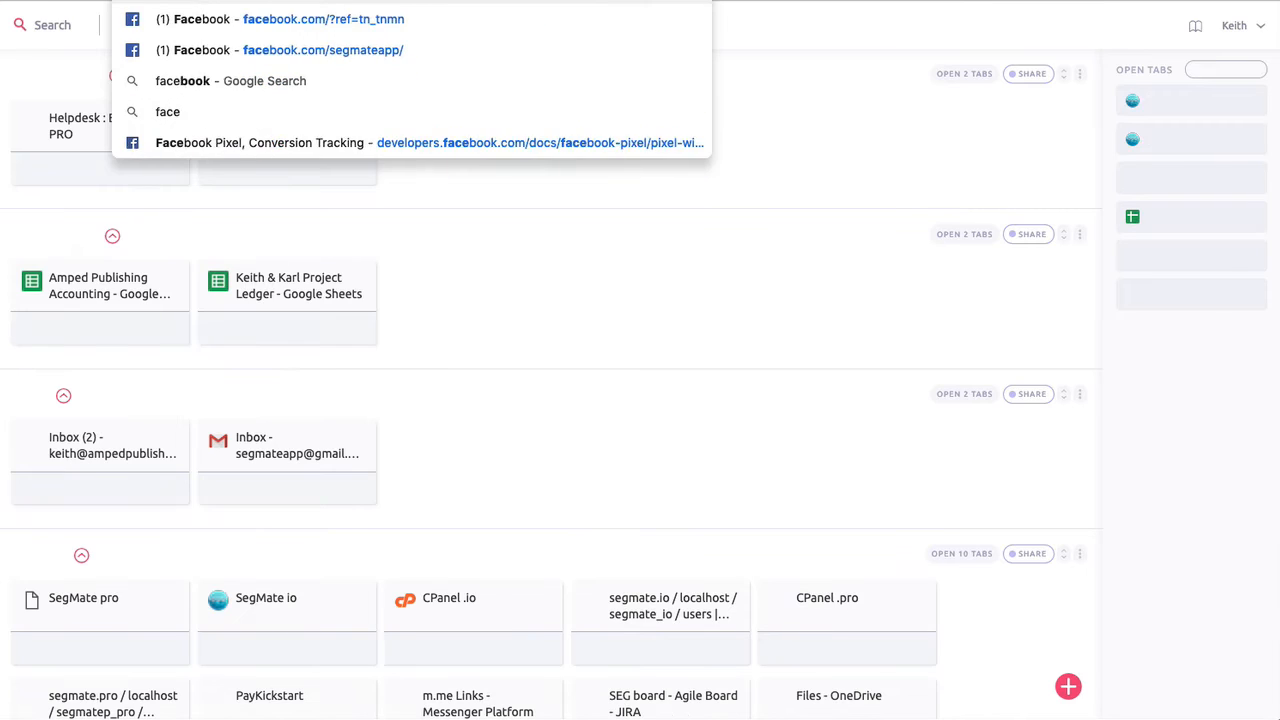
pyautogui.press('Return')
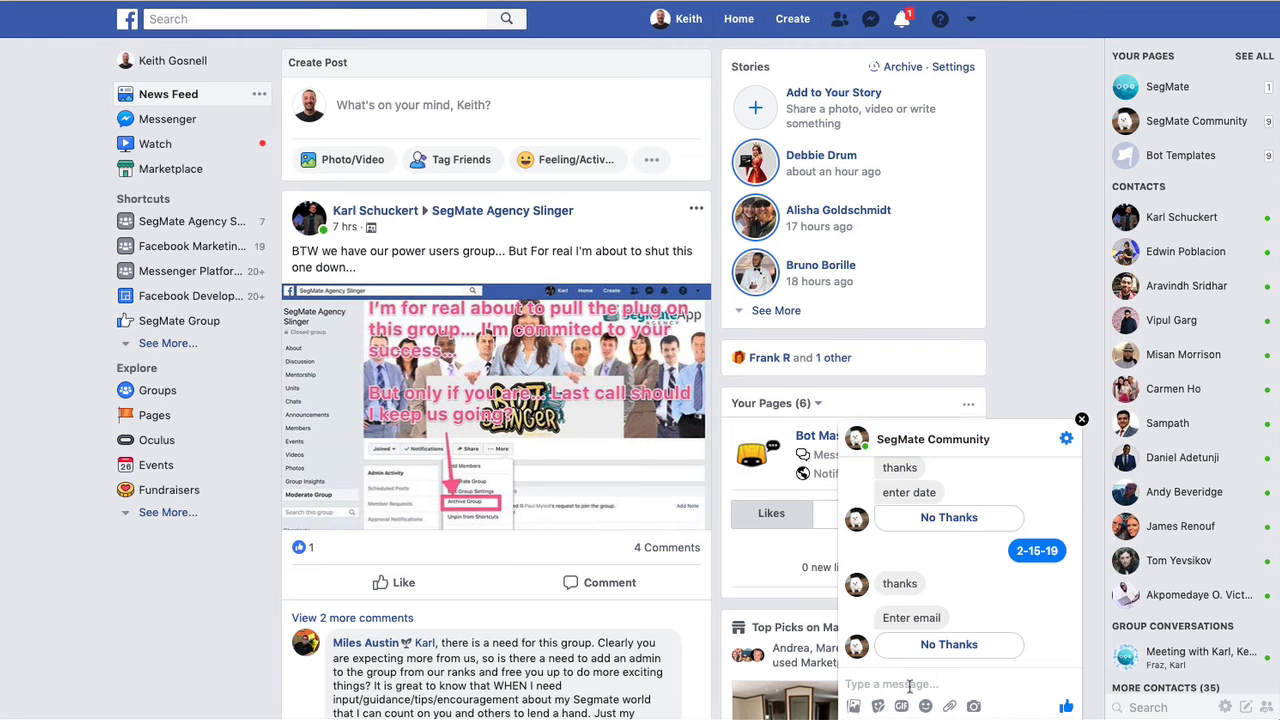
pyautogui.click(910, 685)
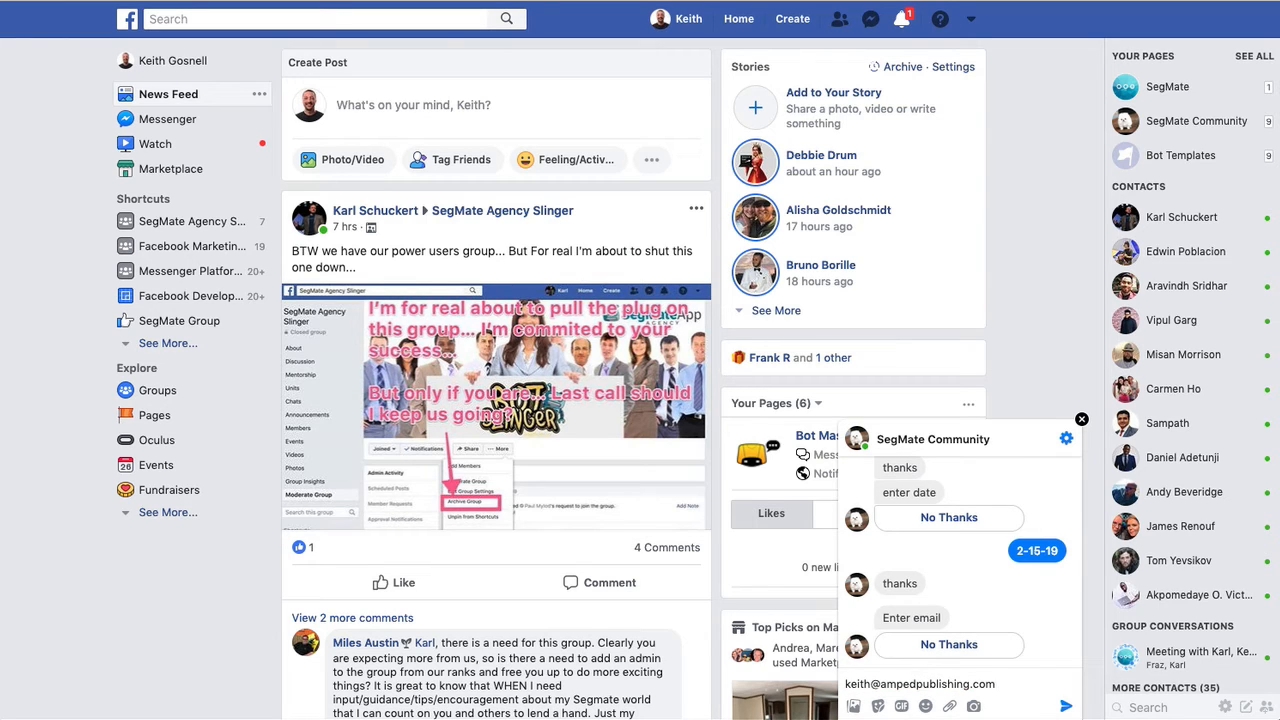
pyautogui.press('Return')
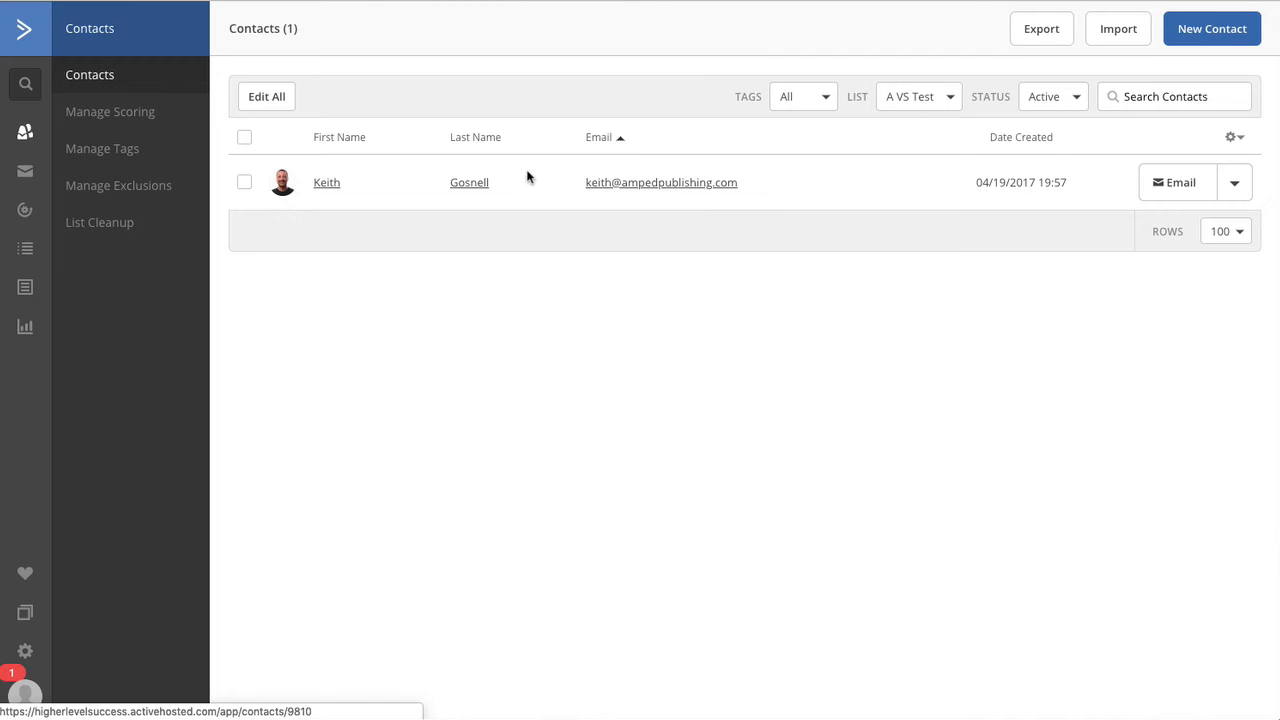
# Open the new contact, delete its 'from Segmate' tag, and return to the contacts list.
pyautogui.click(662, 184)
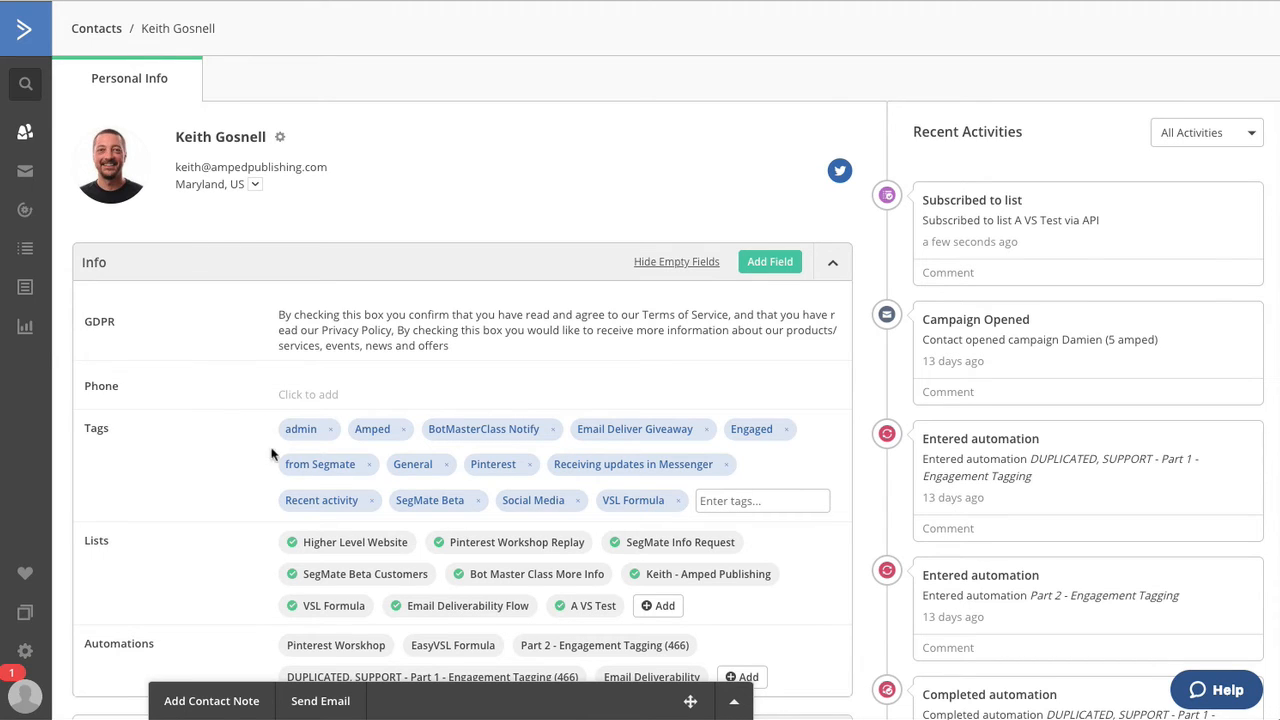
pyautogui.click(368, 465)
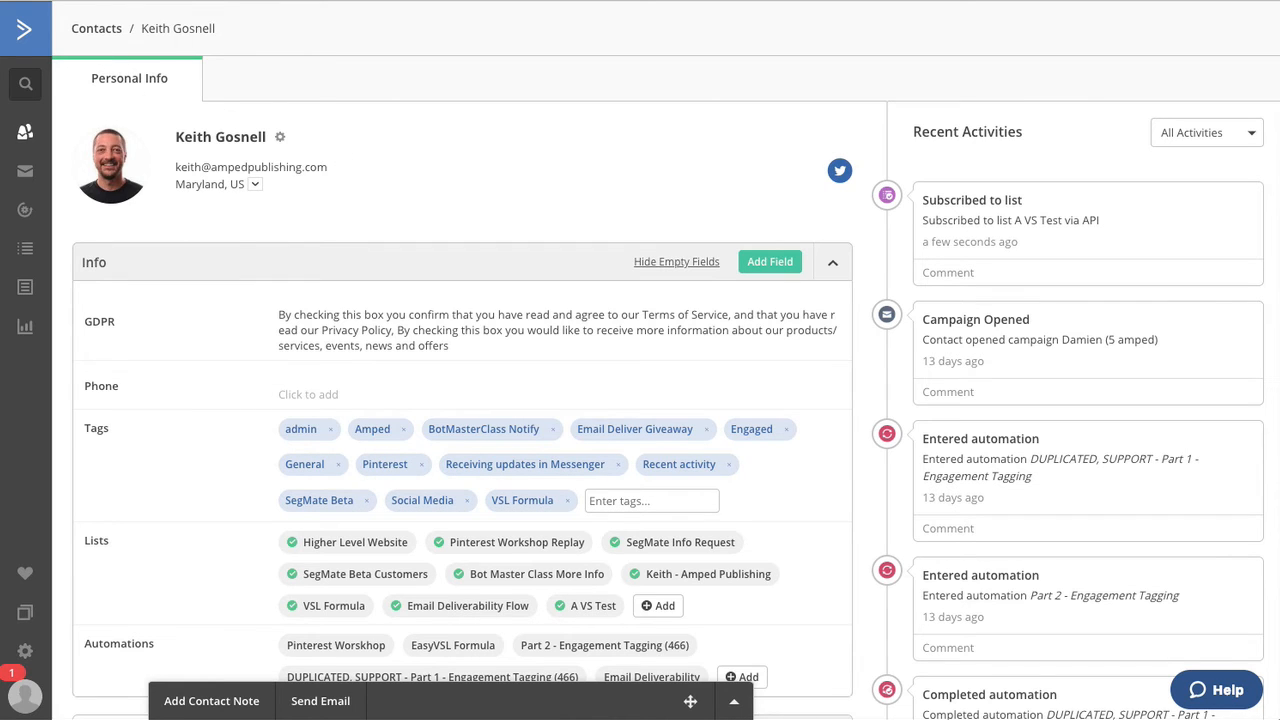
pyautogui.hotkey('alt', 'Left')
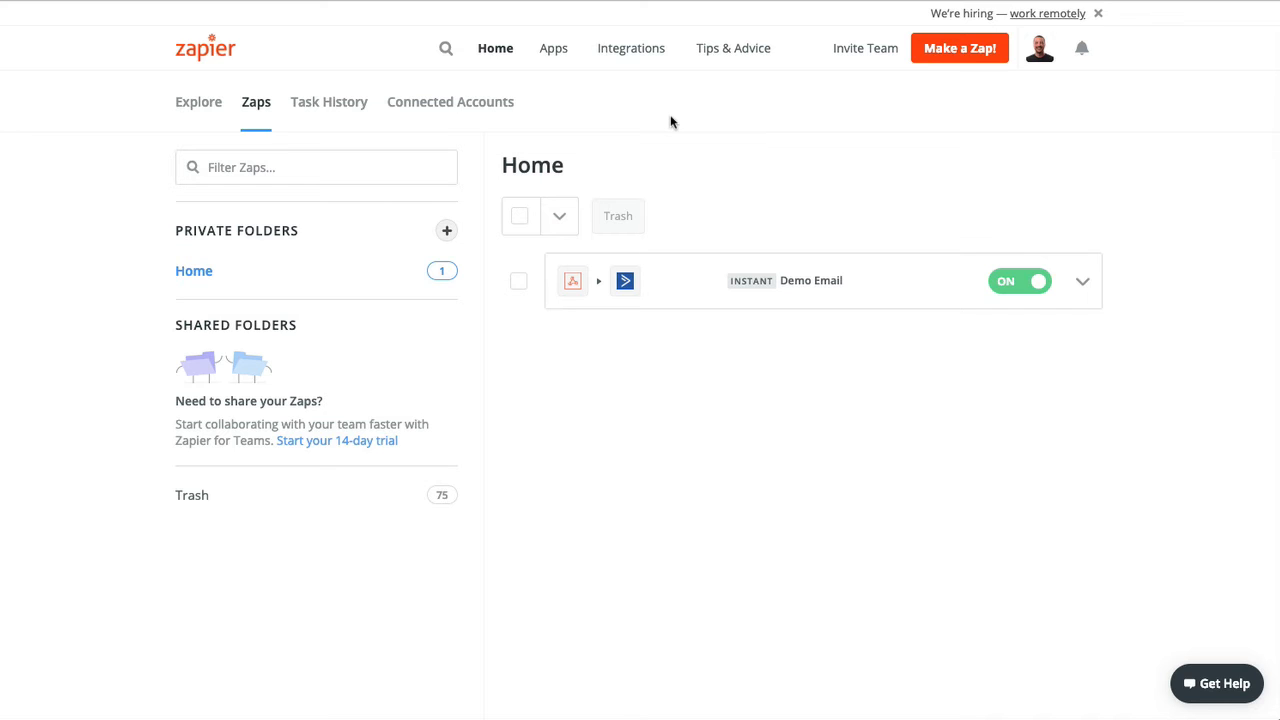
pyautogui.click(323, 116)
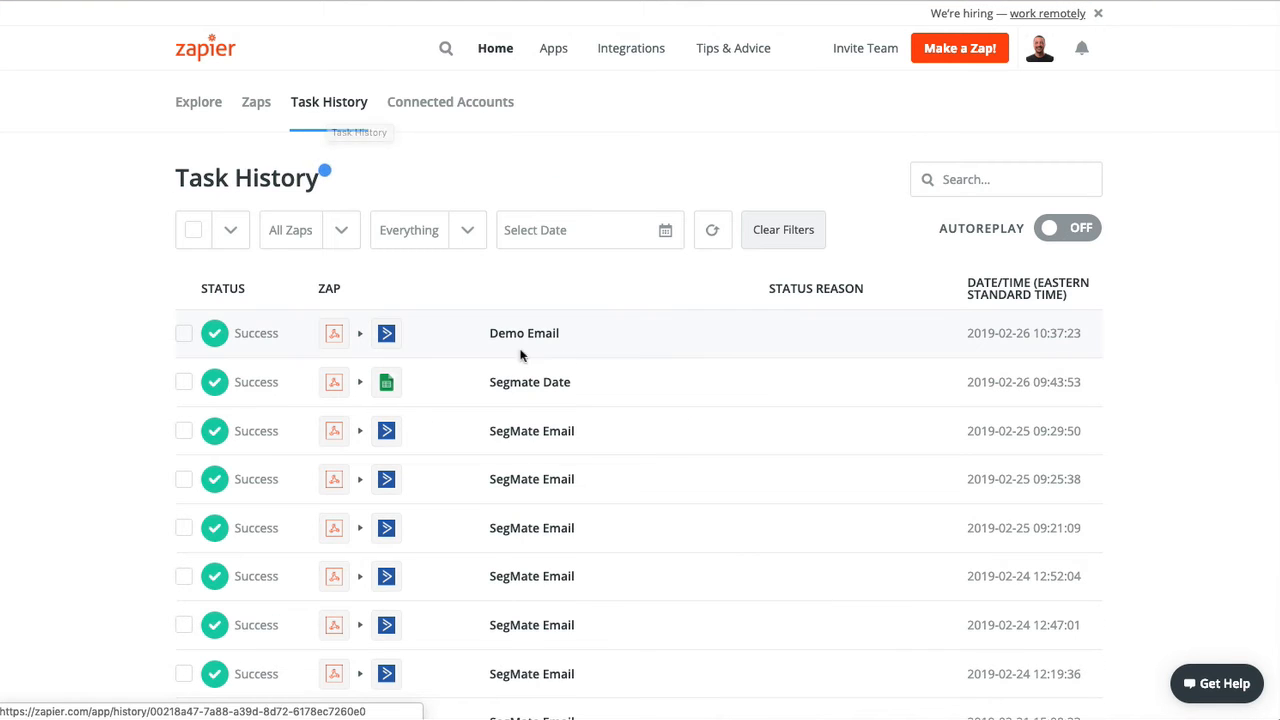
pyautogui.scroll(-10, 545, 431)
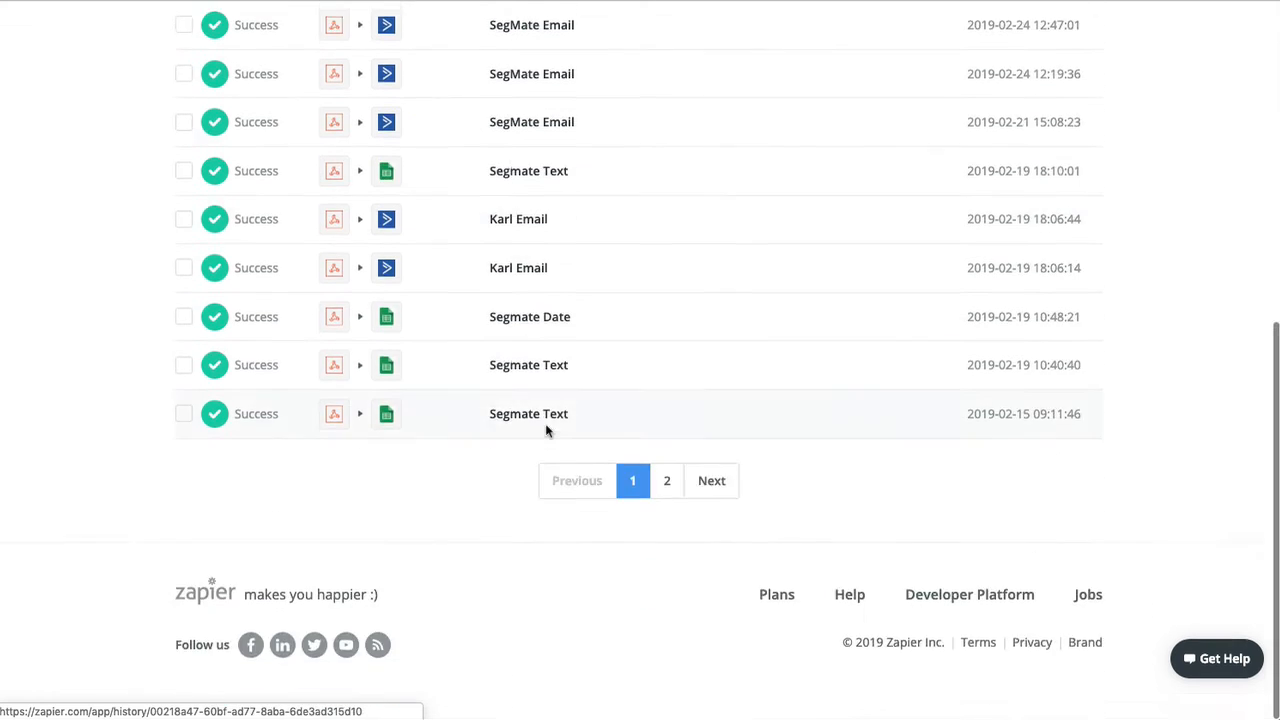
pyautogui.scroll(10, 549, 429)
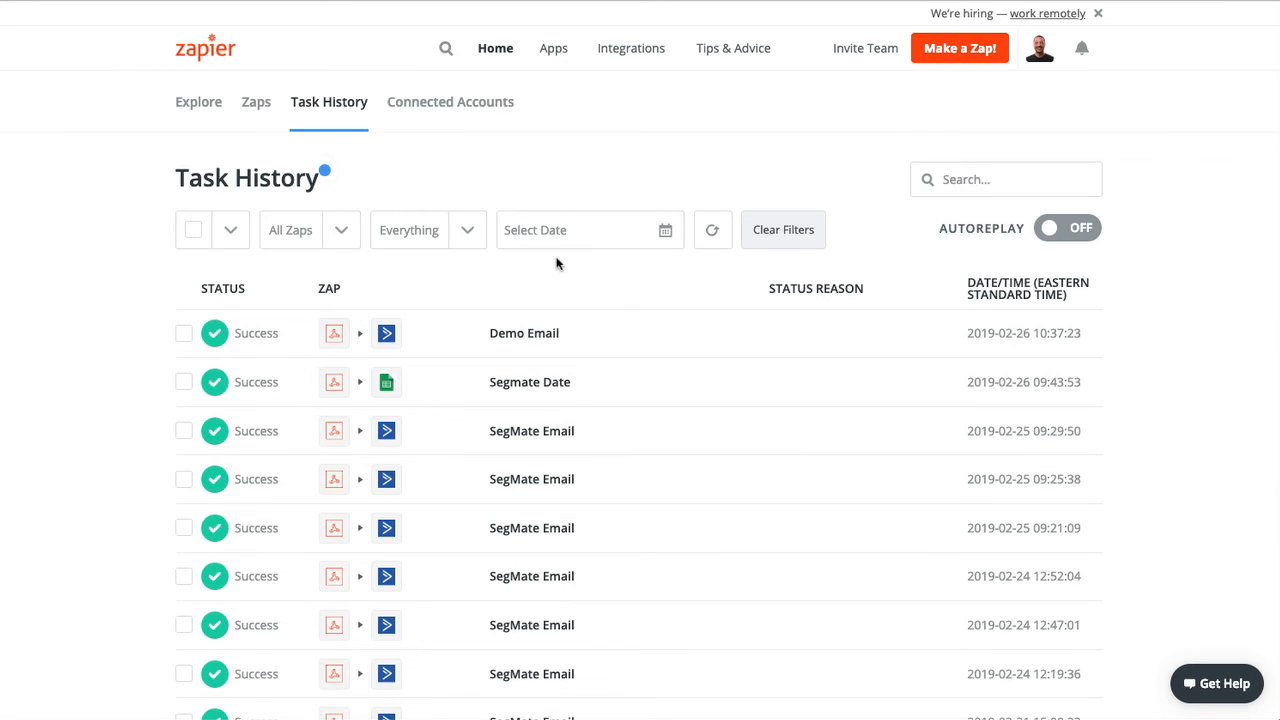
pyautogui.click(257, 108)
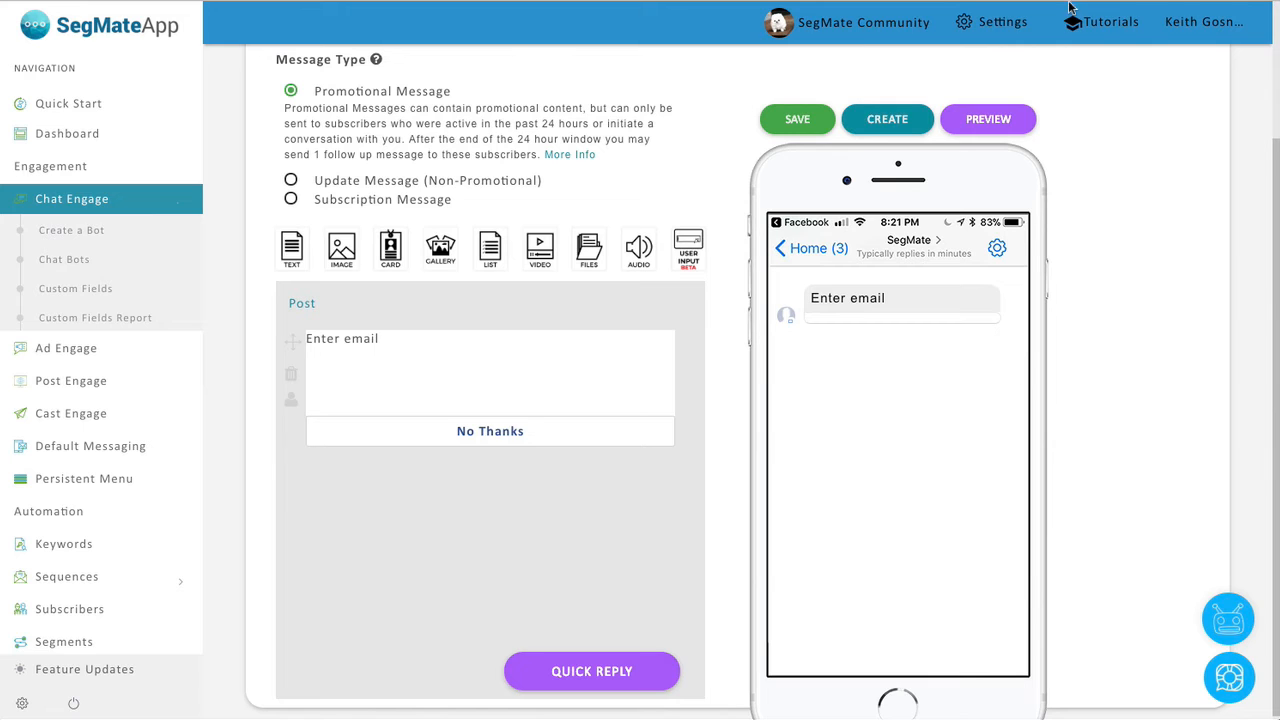
# Open the Enter email input's settings and select its Zapier Catch Hook webhook URL.
pyautogui.click(443, 371)
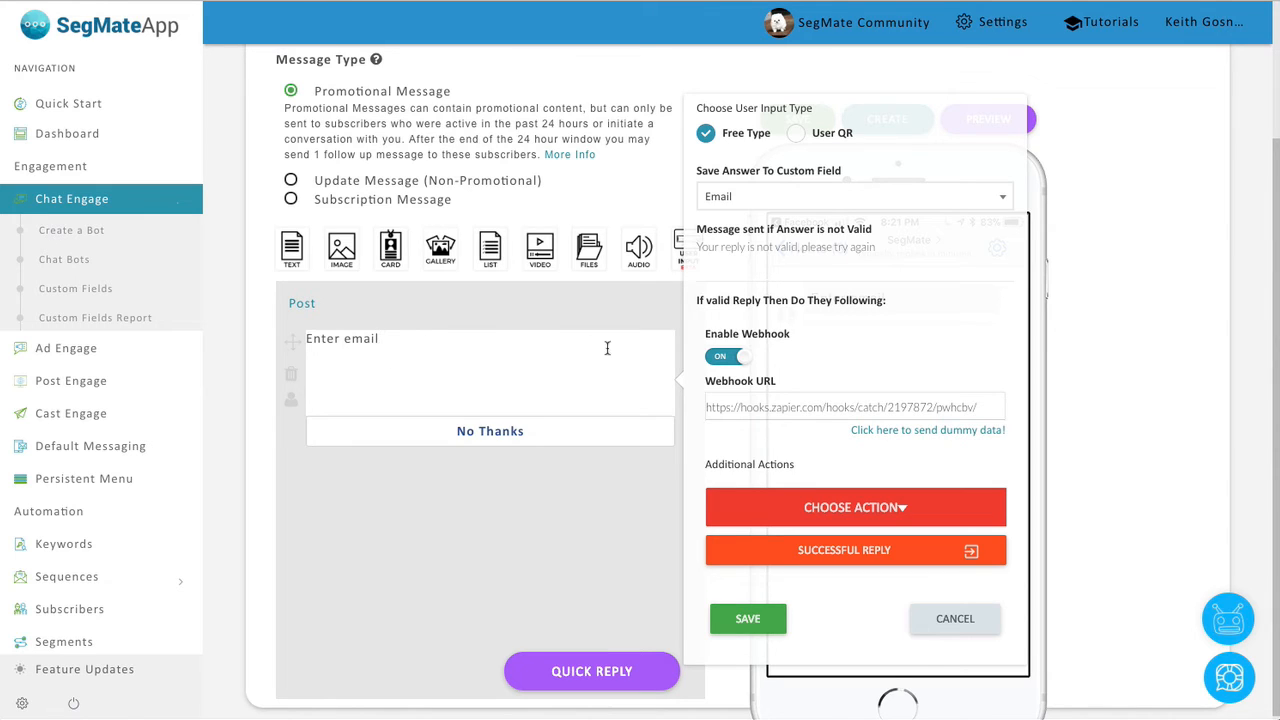
pyautogui.moveTo(932, 406); pyautogui.dragTo(710, 406)
pyautogui.click(710, 406)
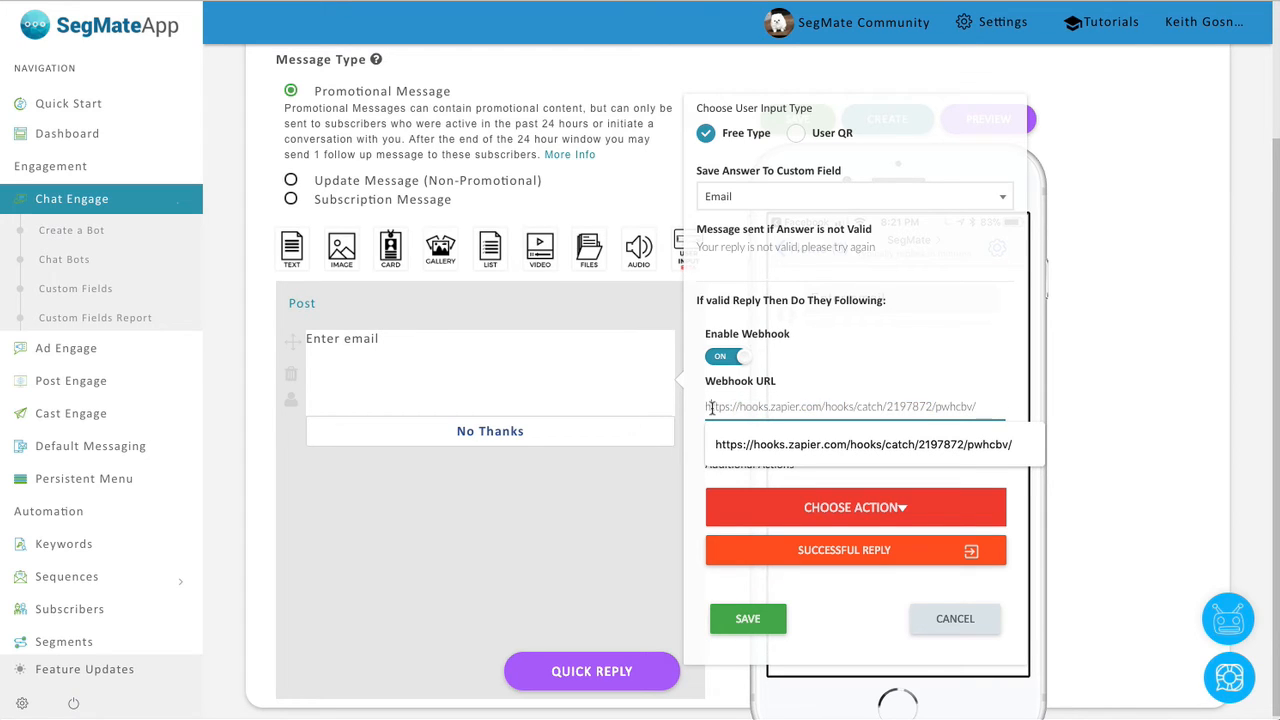
pyautogui.click(926, 386)
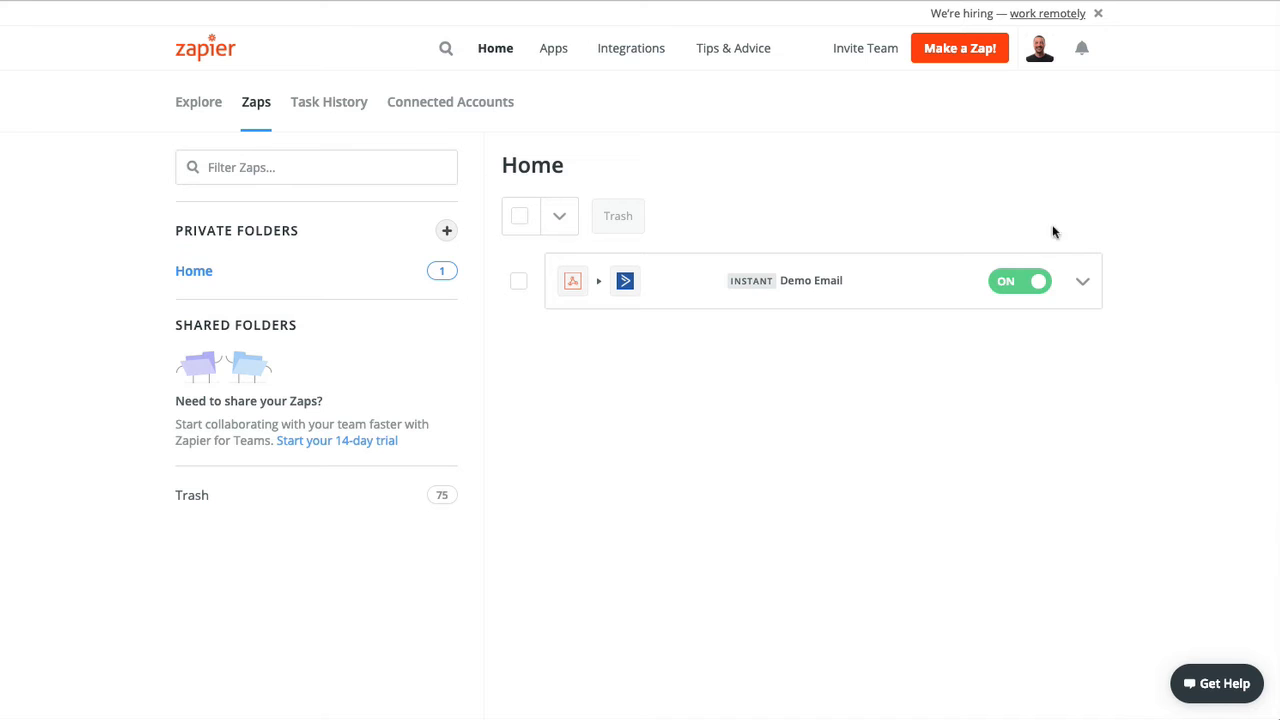
# Open the Demo Email zap's trigger test and send SegMate dummy data to the hook.
pyautogui.click(1079, 287)
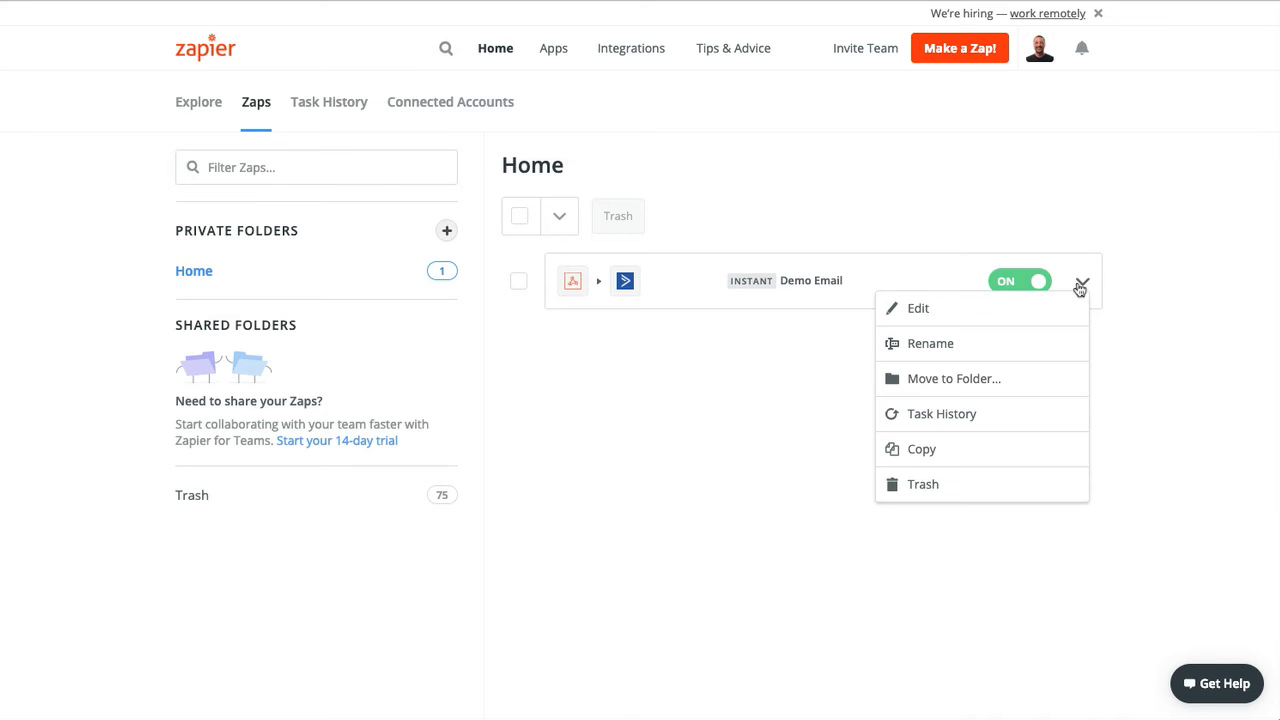
pyautogui.click(955, 313)
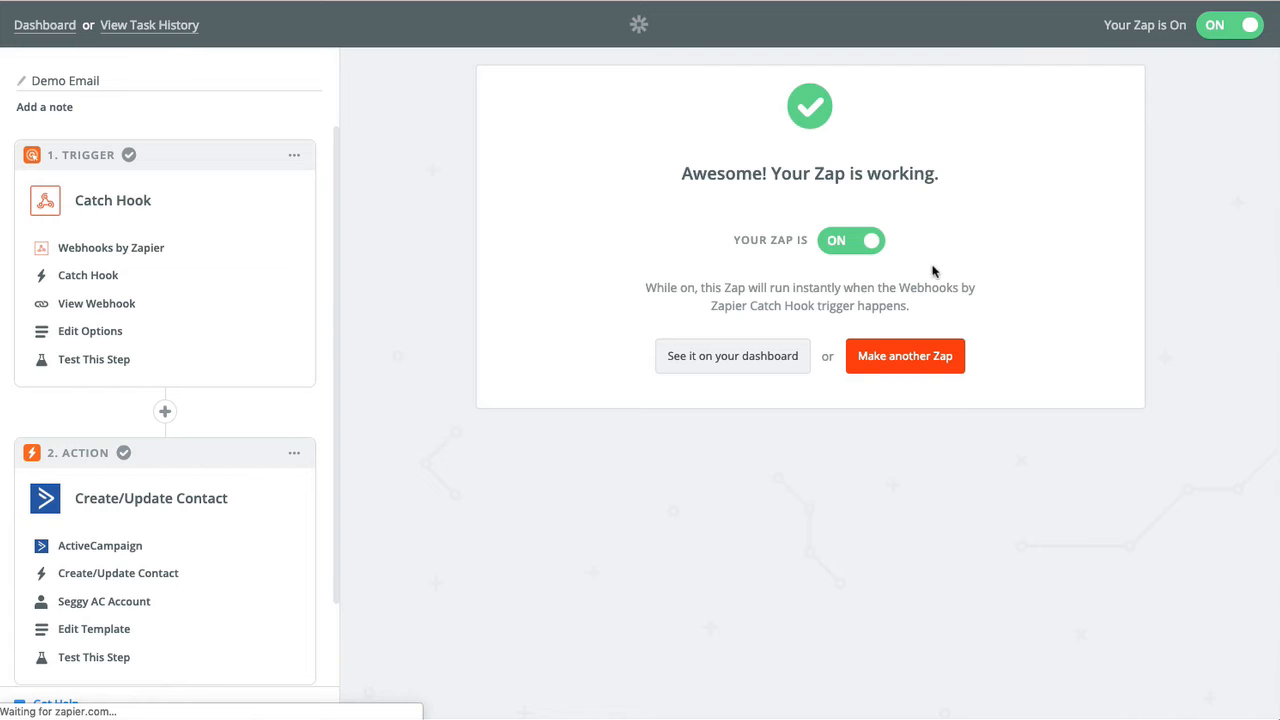
pyautogui.click(104, 335)
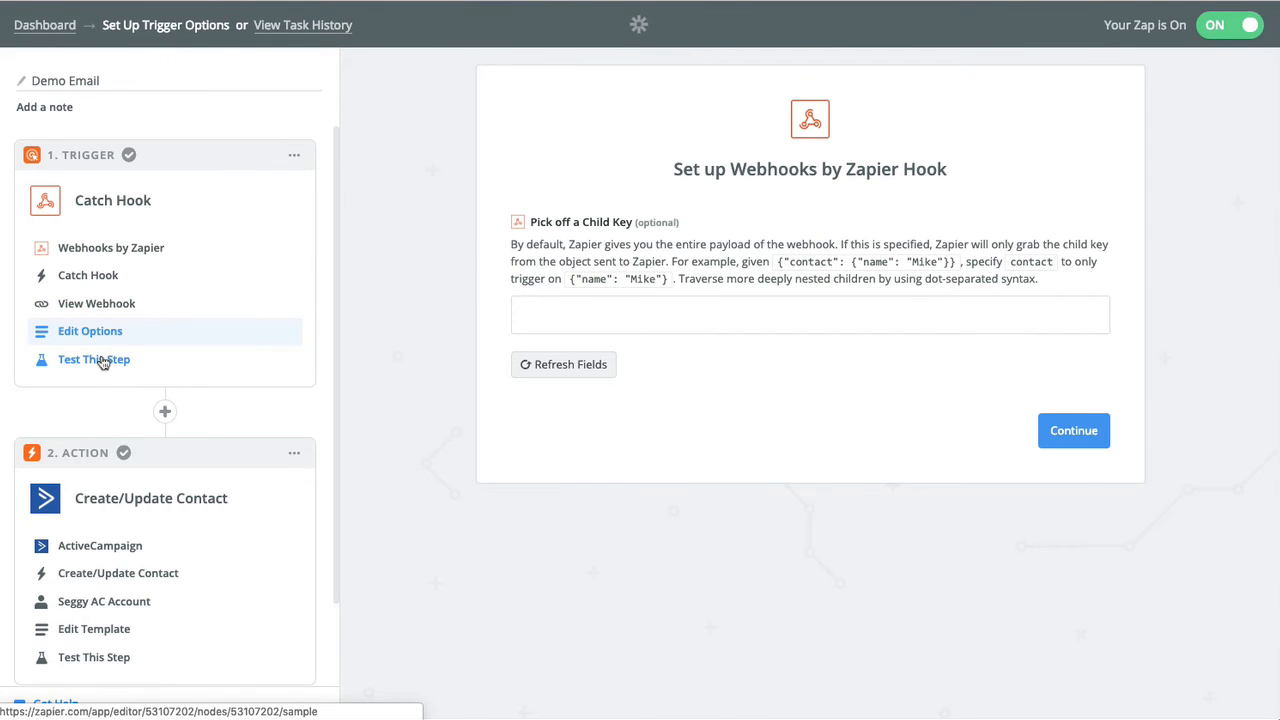
pyautogui.click(103, 368)
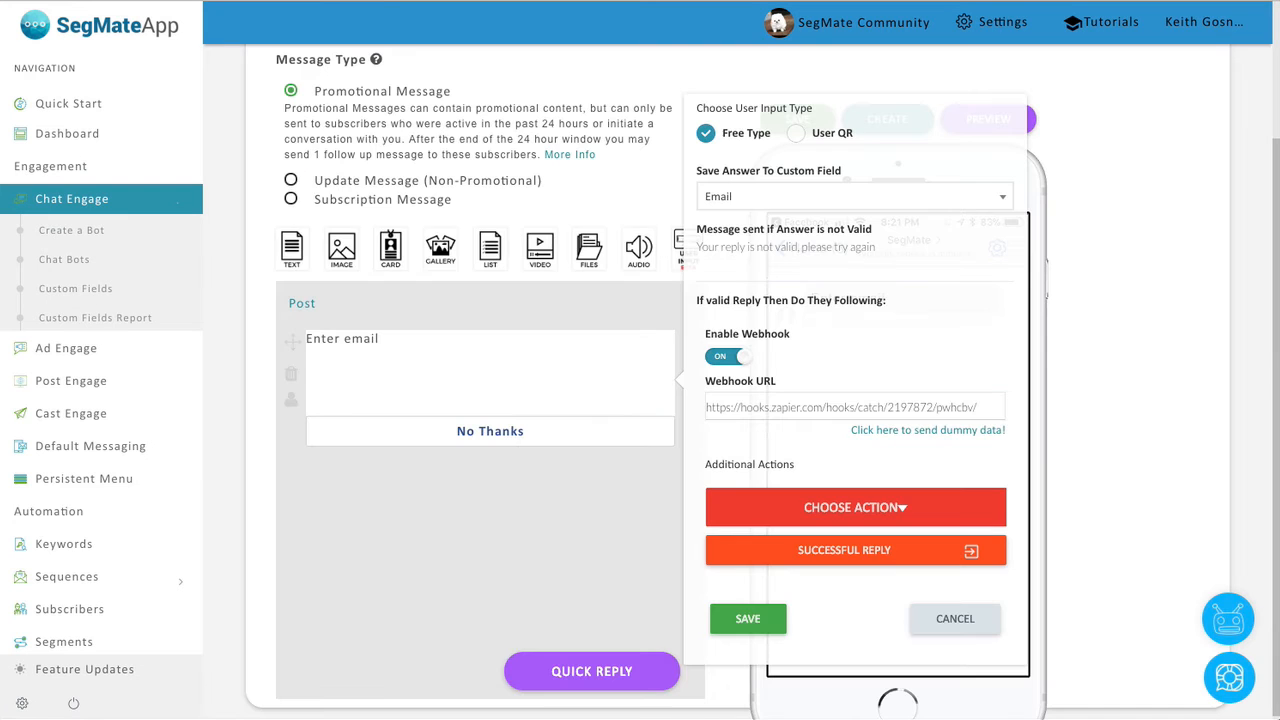
pyautogui.click(943, 431)
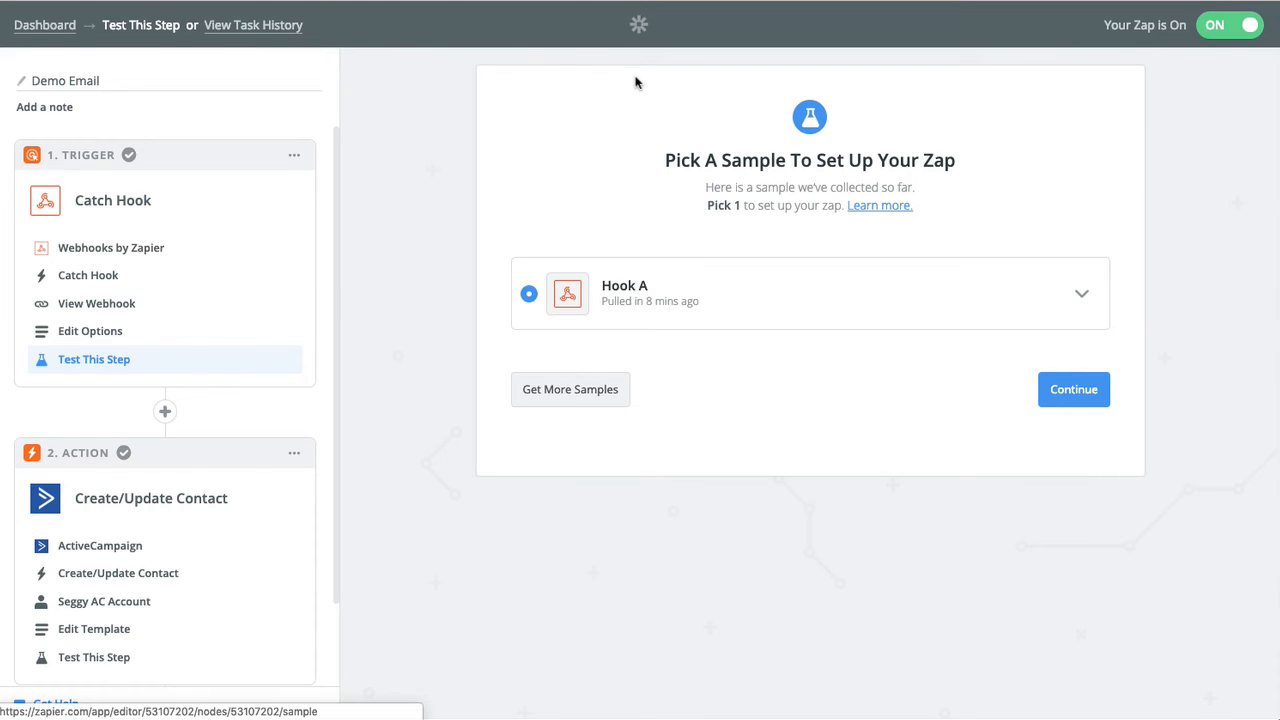
# Fetch another sample and inspect the name and email fields of Hook A and Hook B.
pyautogui.click(535, 389)
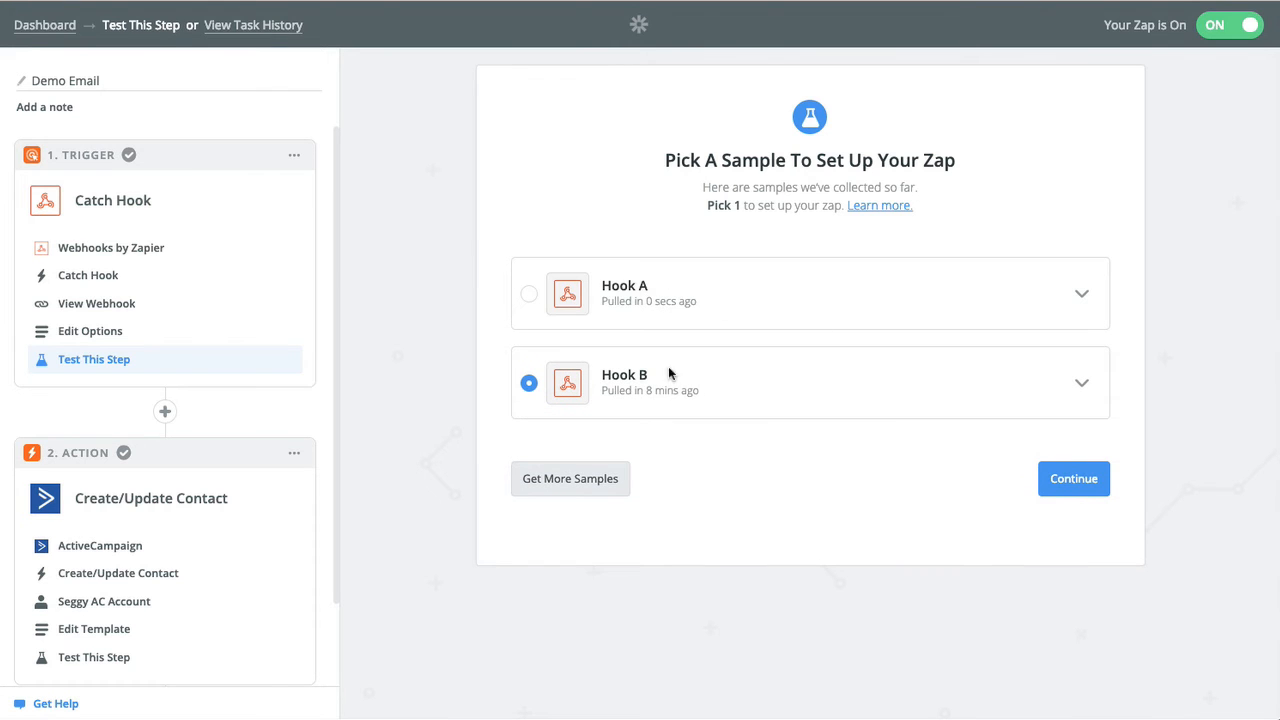
pyautogui.click(1082, 298)
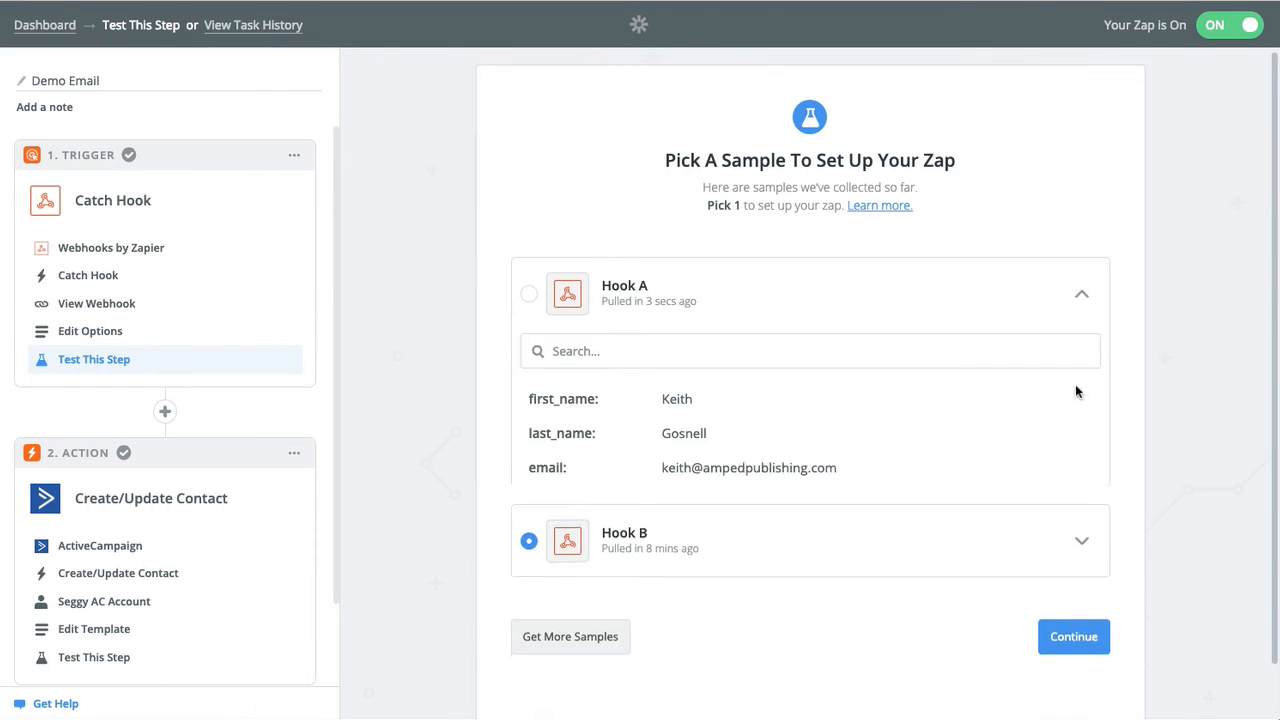
pyautogui.click(1085, 548)
pyautogui.scroll(-1, 845, 545)
pyautogui.scroll(-2, 840, 540)
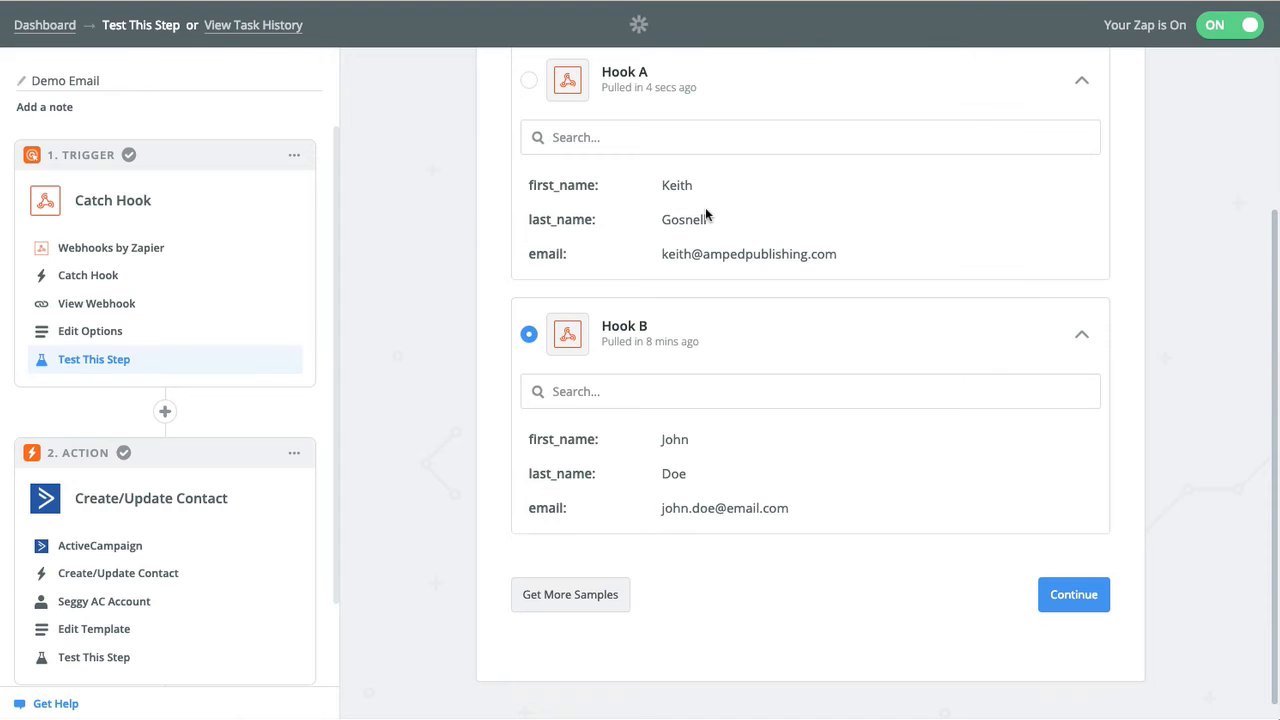
pyautogui.click(1082, 336)
pyautogui.click(1084, 236)
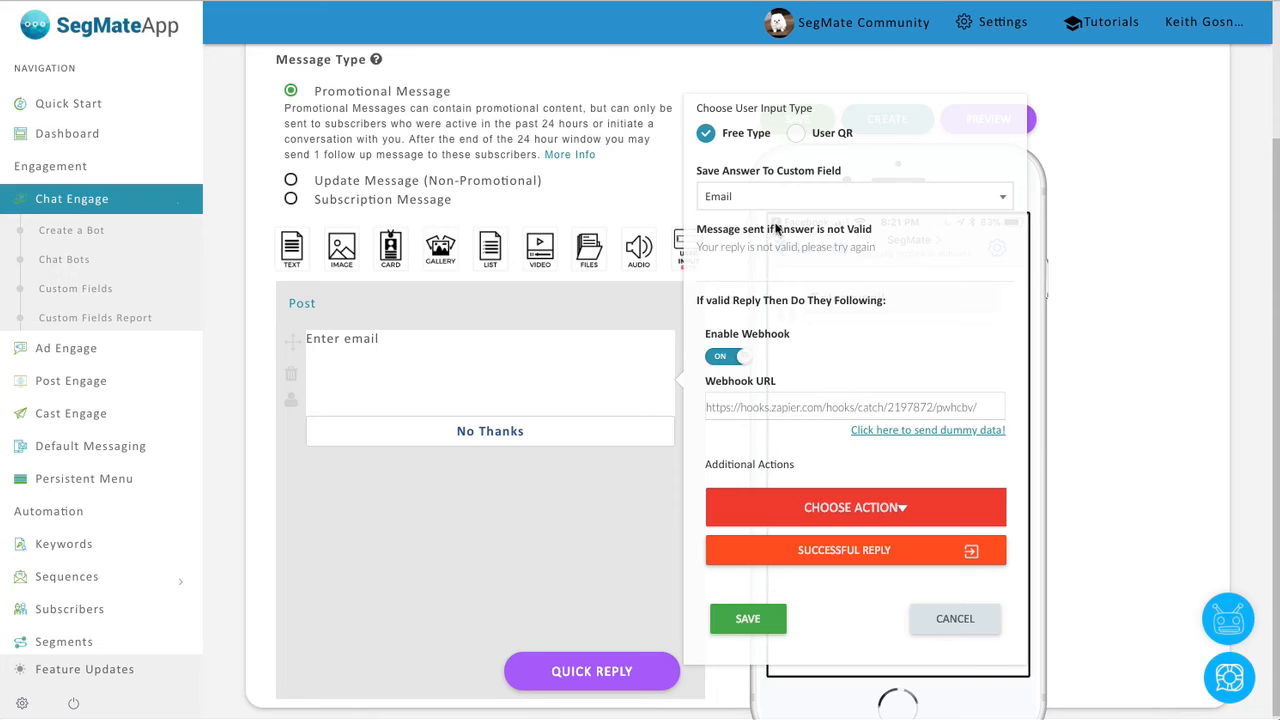
# Save the email prompt's answer to the Email custom field, switching back from Phone number.
pyautogui.click(778, 201)
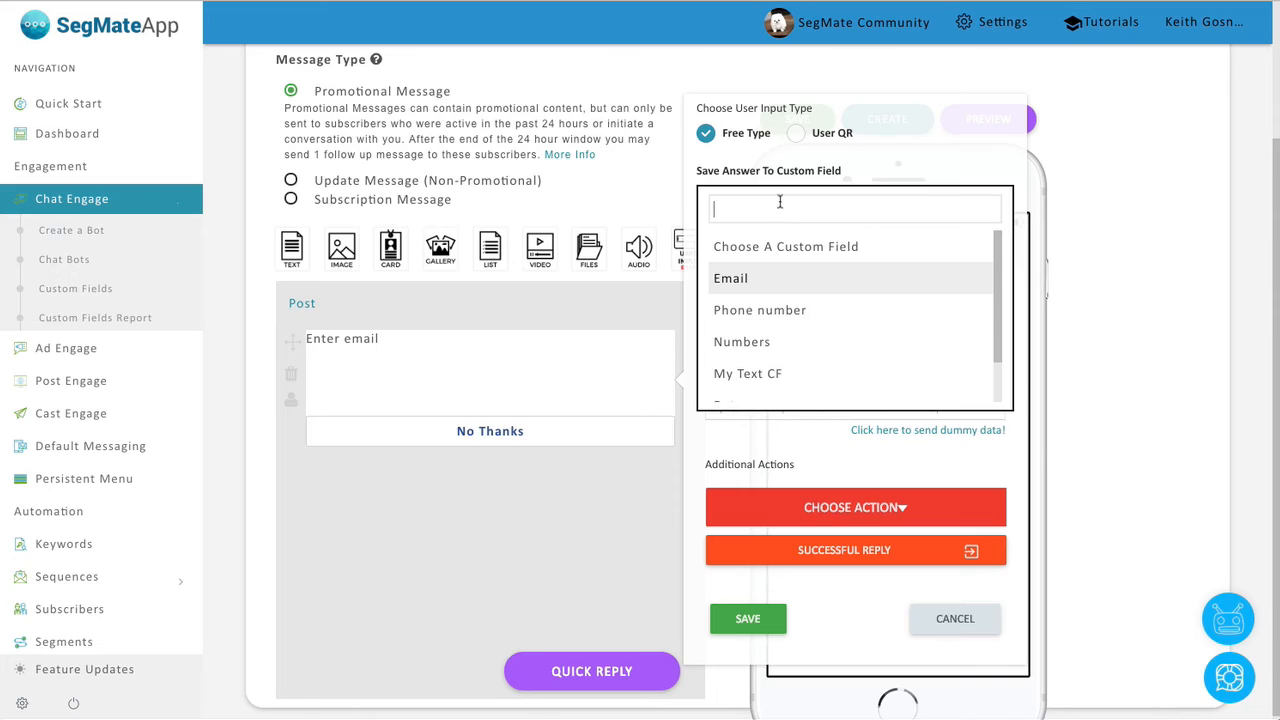
pyautogui.click(789, 311)
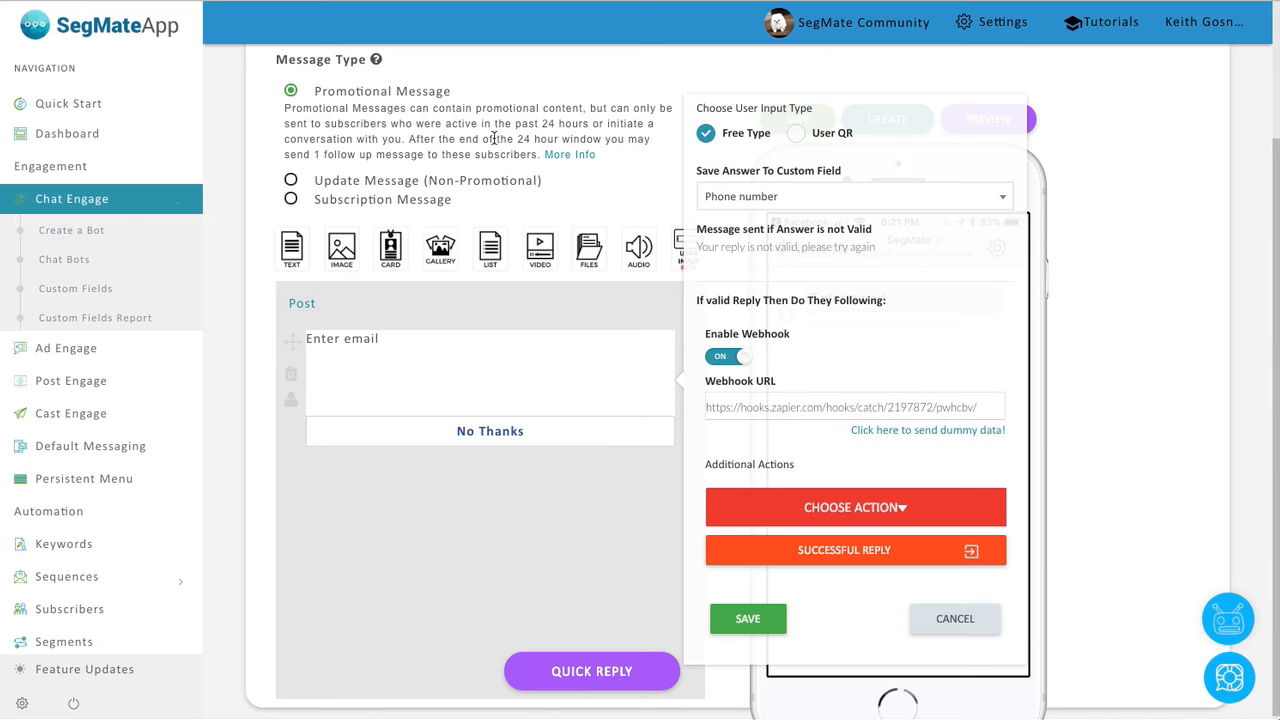
pyautogui.click(772, 196)
pyautogui.click(762, 280)
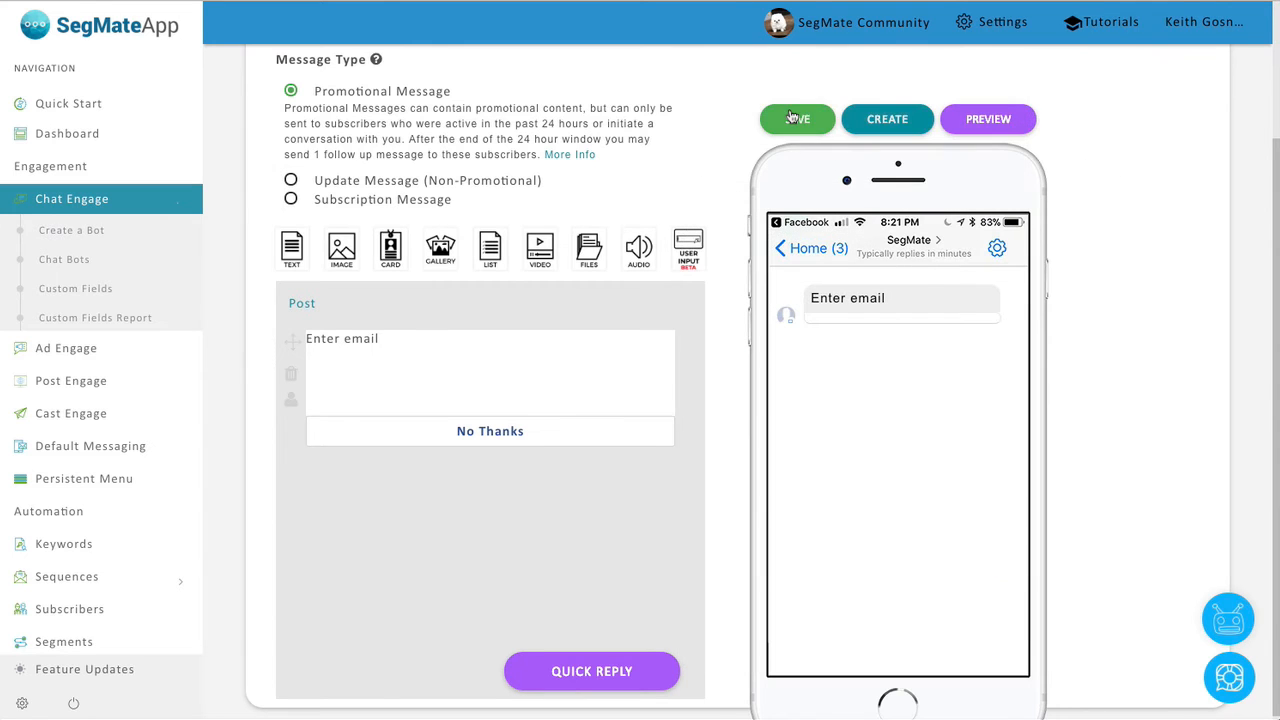
# Save the bot and view the Custom Fields Report in a new browser tab.
pyautogui.click(797, 118)
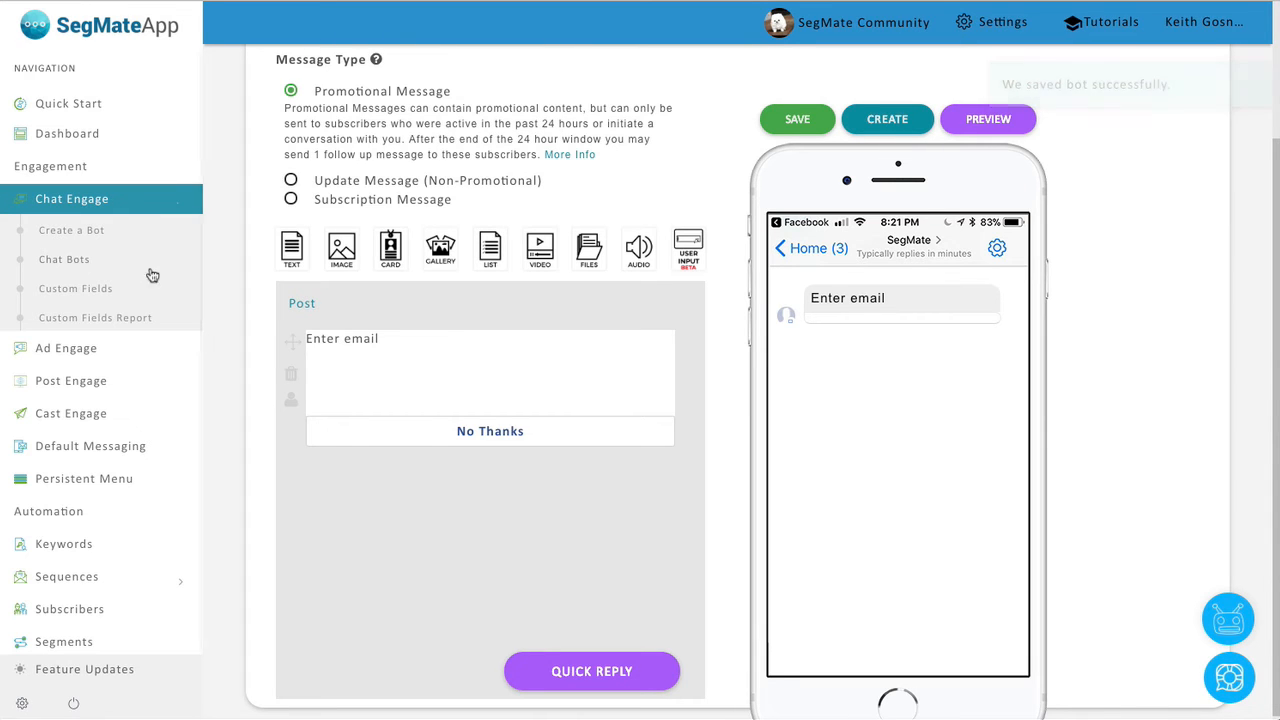
pyautogui.rightClick(128, 318)
pyautogui.click(153, 330)
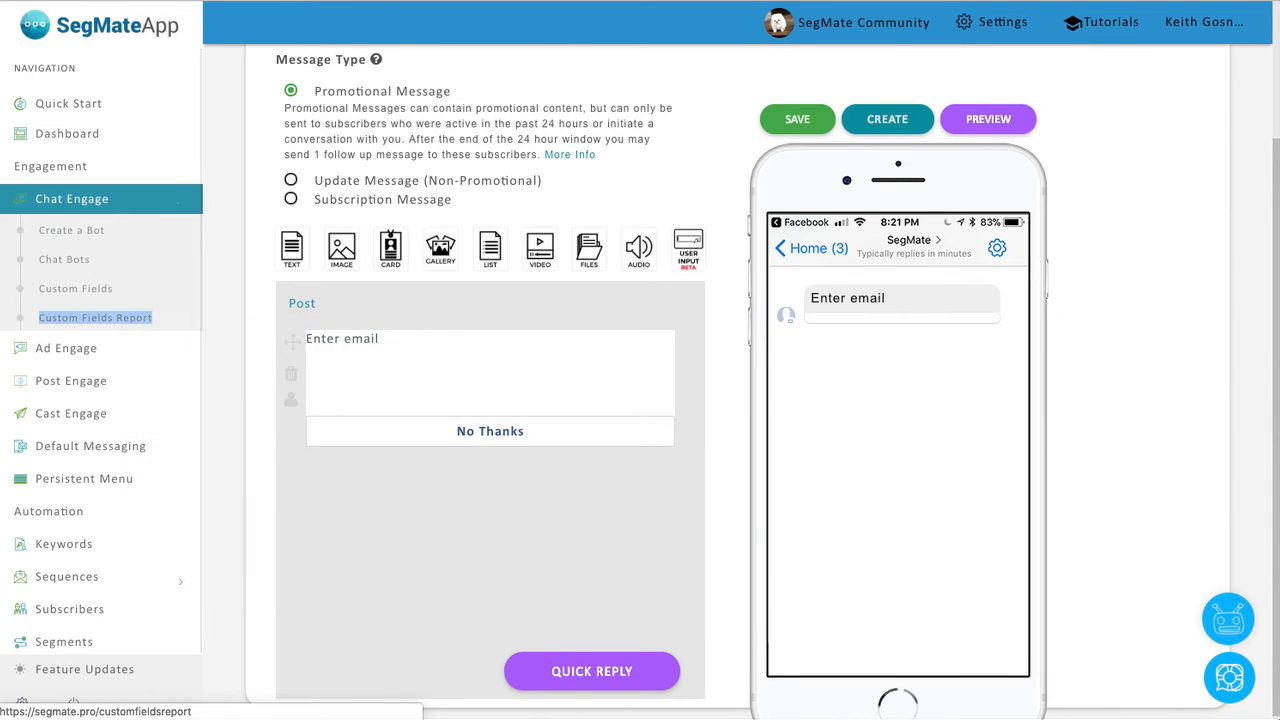
pyautogui.click(480, 1)
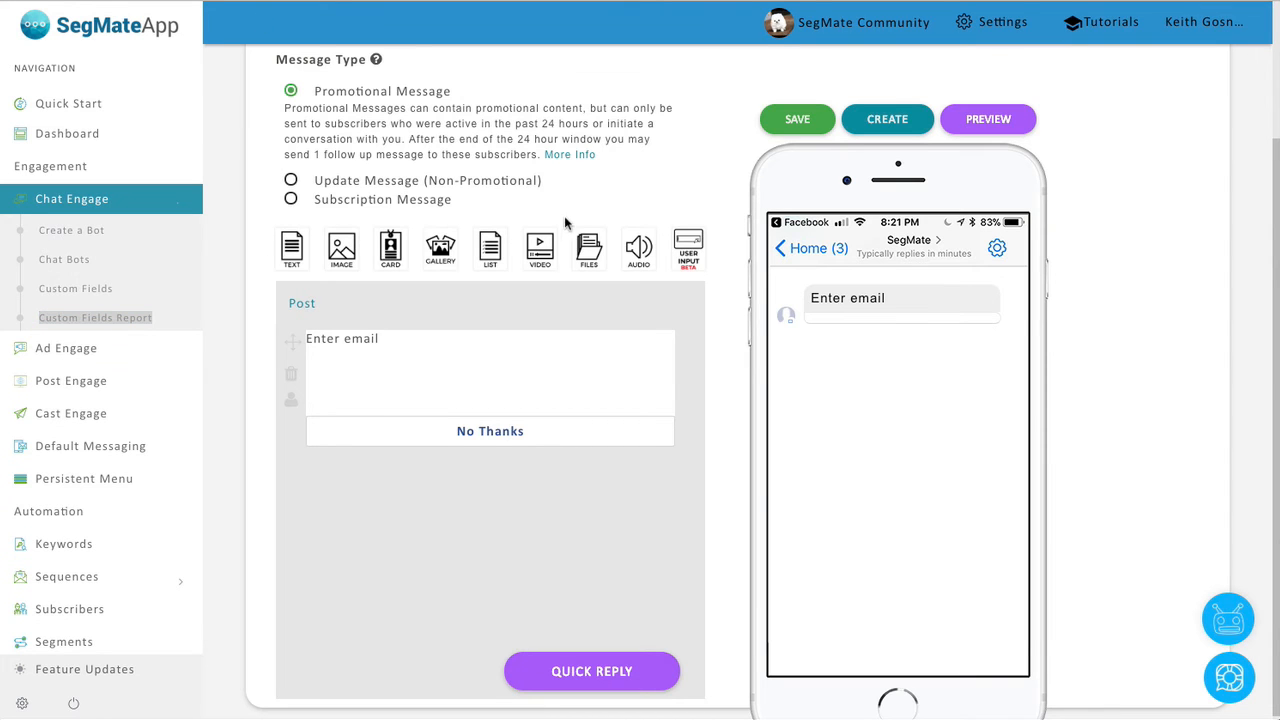
# Create a new bot named 'Demo Google'.
pyautogui.click(89, 232)
pyautogui.click(494, 199)
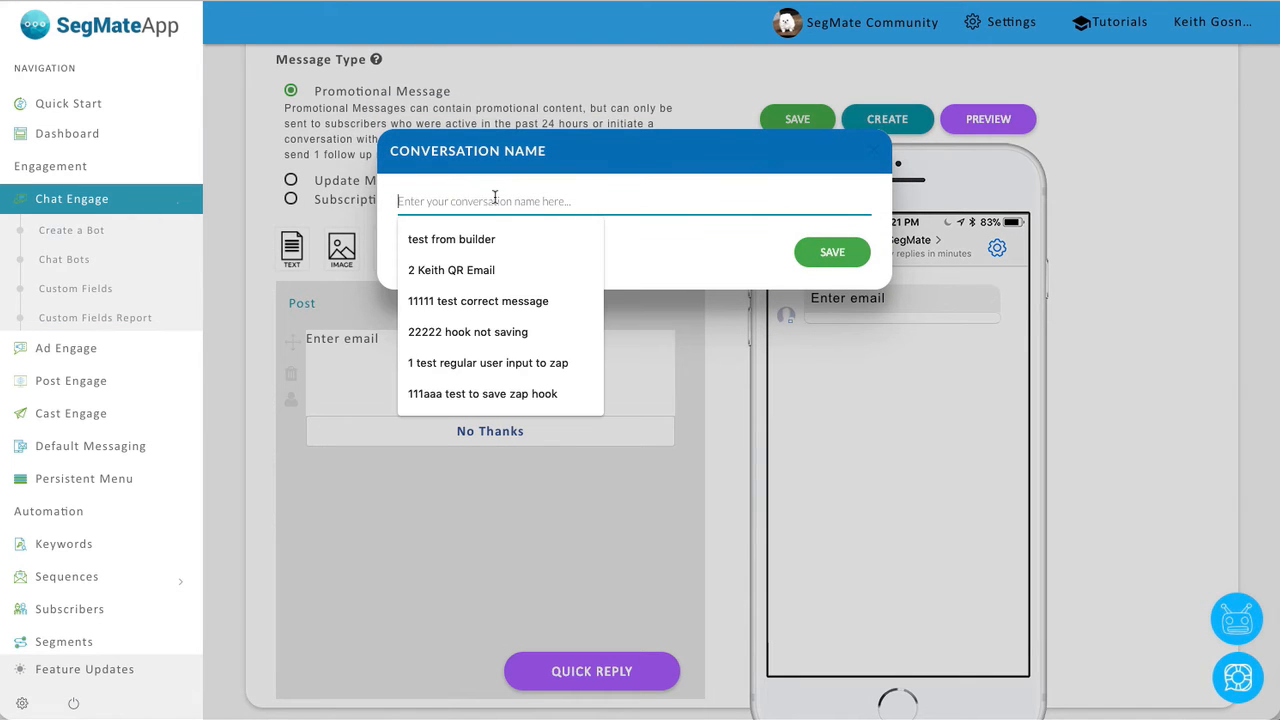
pyautogui.write('Demo Google')
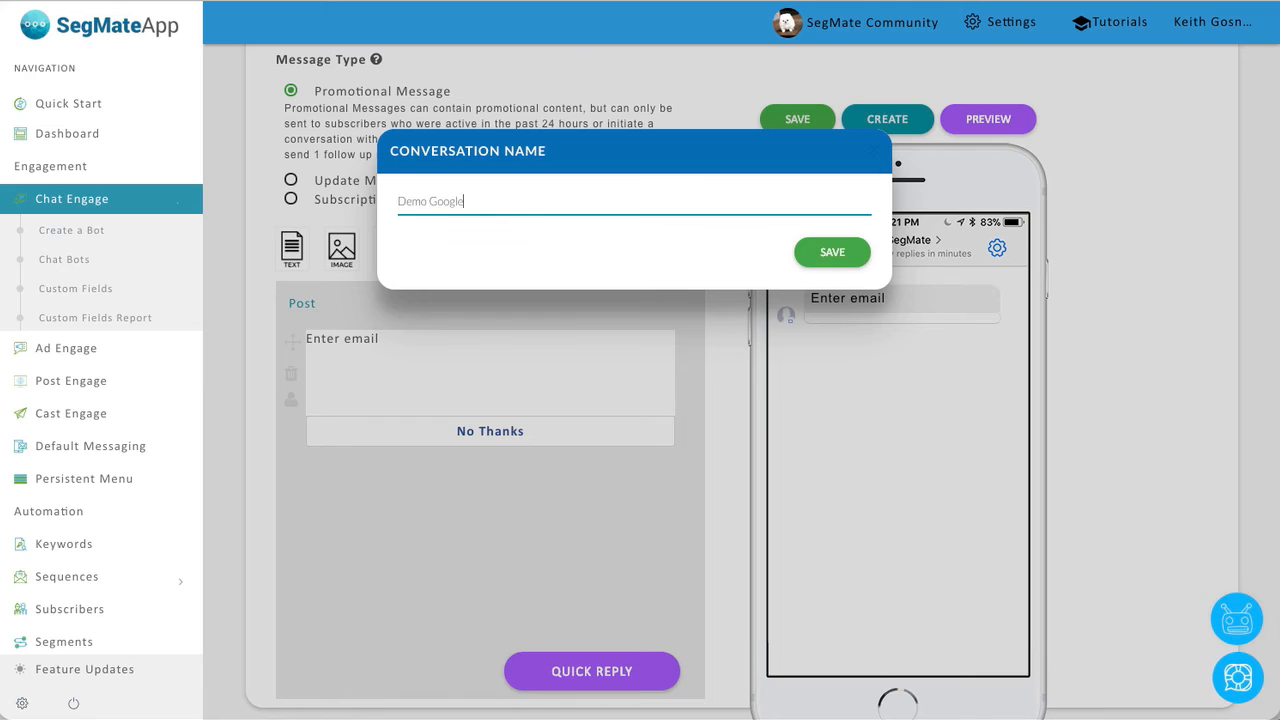
pyautogui.press('Return')
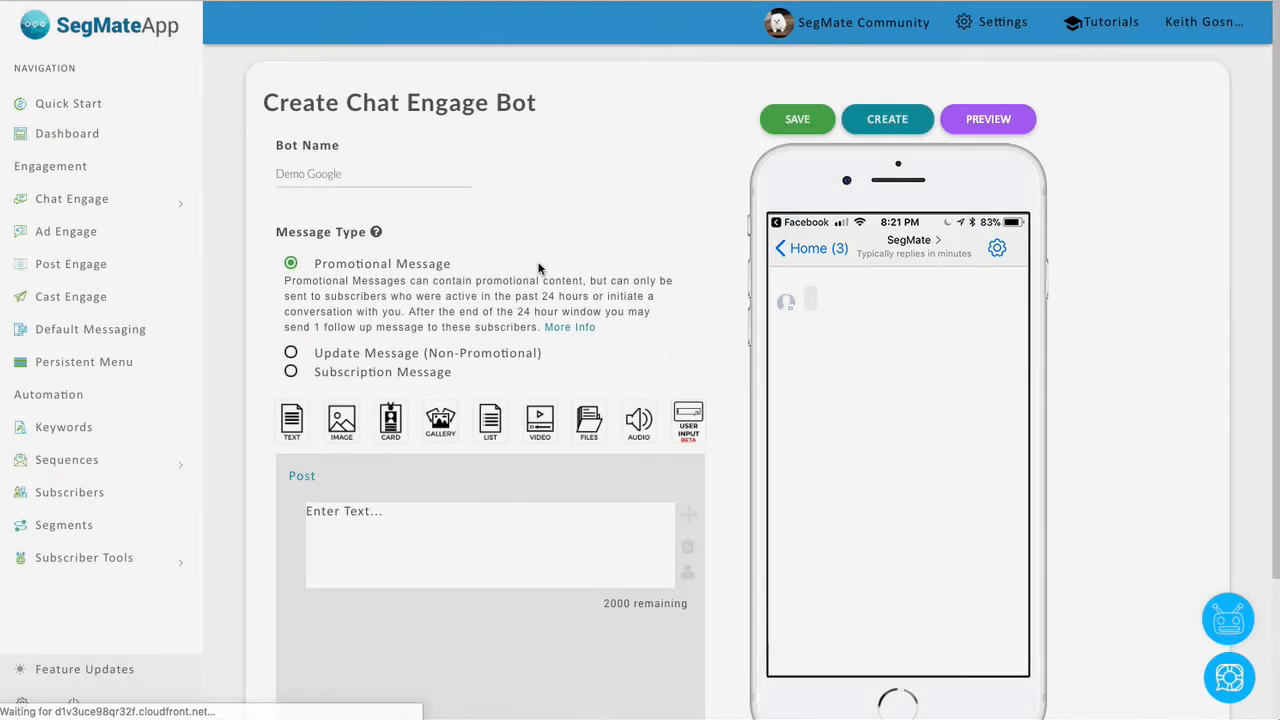
# Delete the default text message and drag a User Input element into the Post.
pyautogui.scroll(-3, 666, 303)
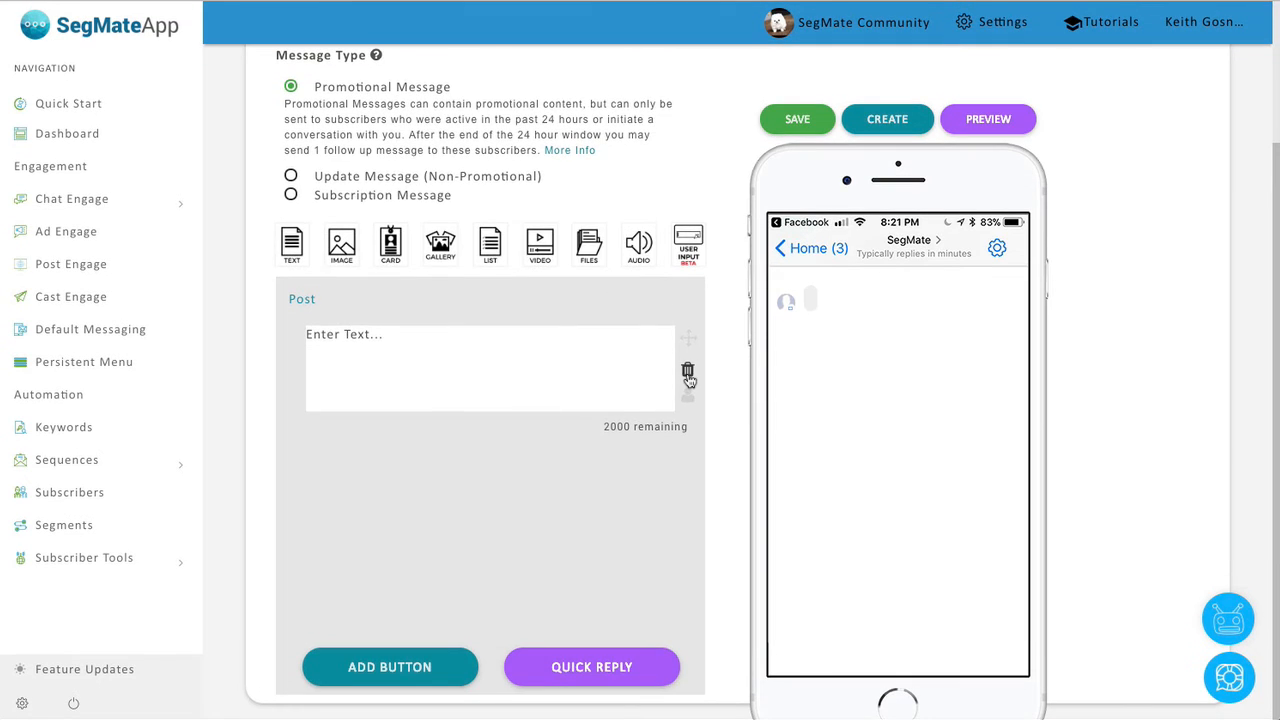
pyautogui.click(687, 371)
pyautogui.click(854, 227)
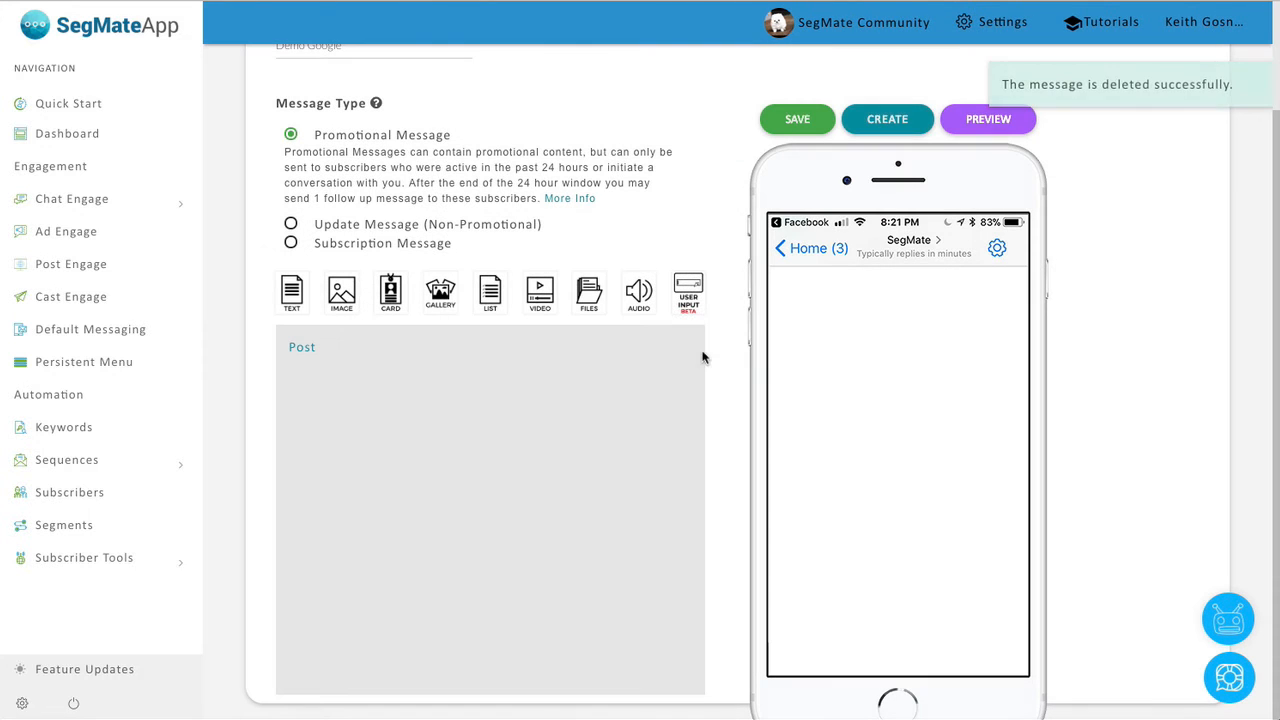
pyautogui.moveTo(700, 318); pyautogui.dragTo(533, 436)
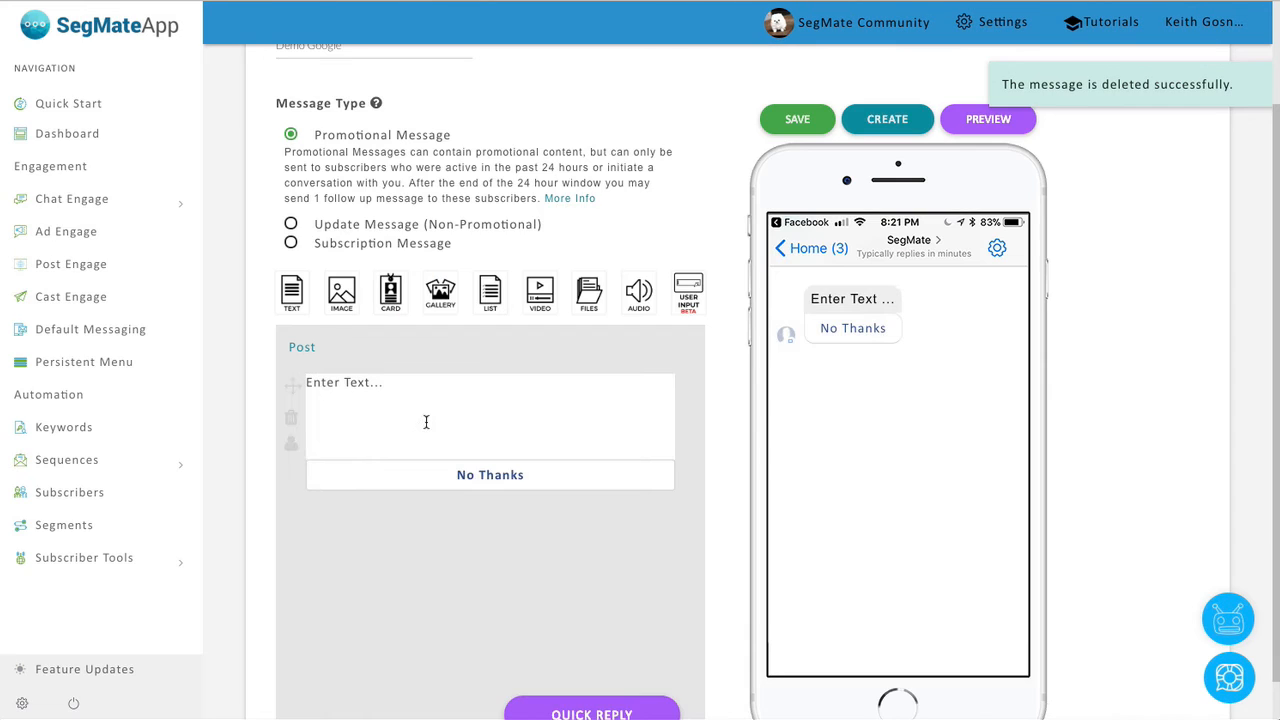
# Set the prompt to 'Enter some text' and save answers to My Text CF.
pyautogui.click(425, 421)
pyautogui.write('Enter some te')
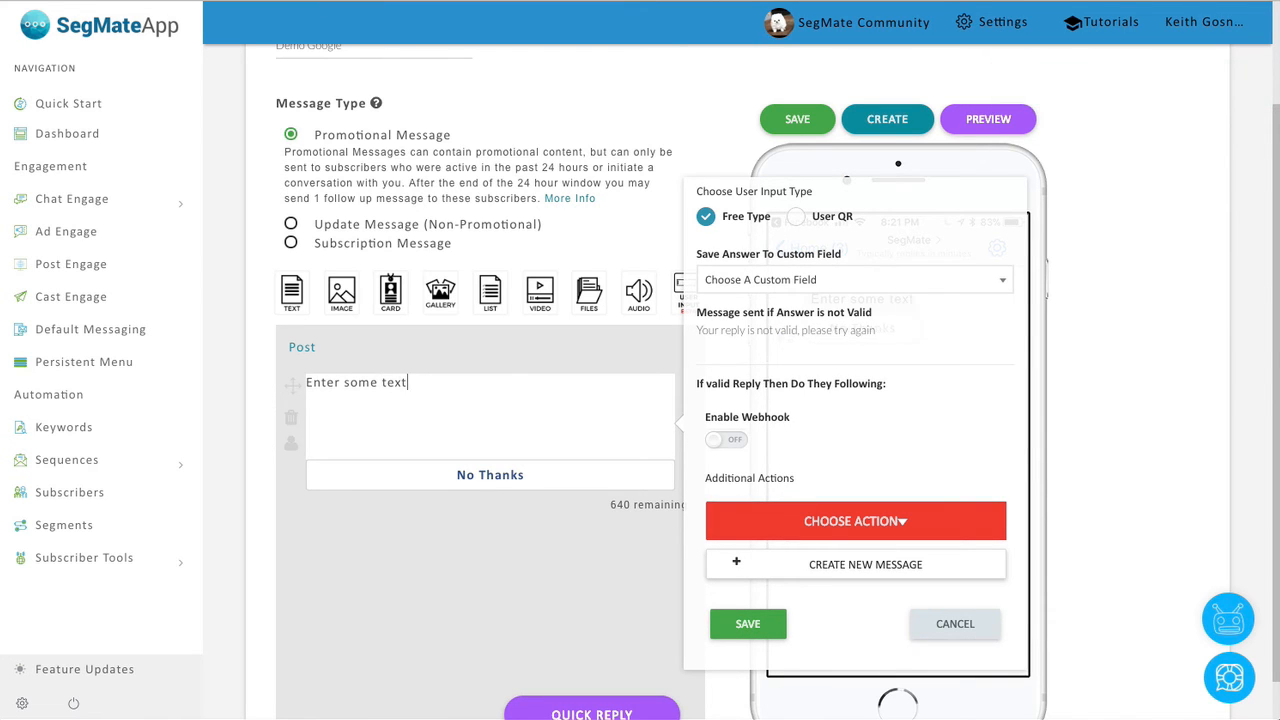
pyautogui.write('xt')
pyautogui.click(785, 282)
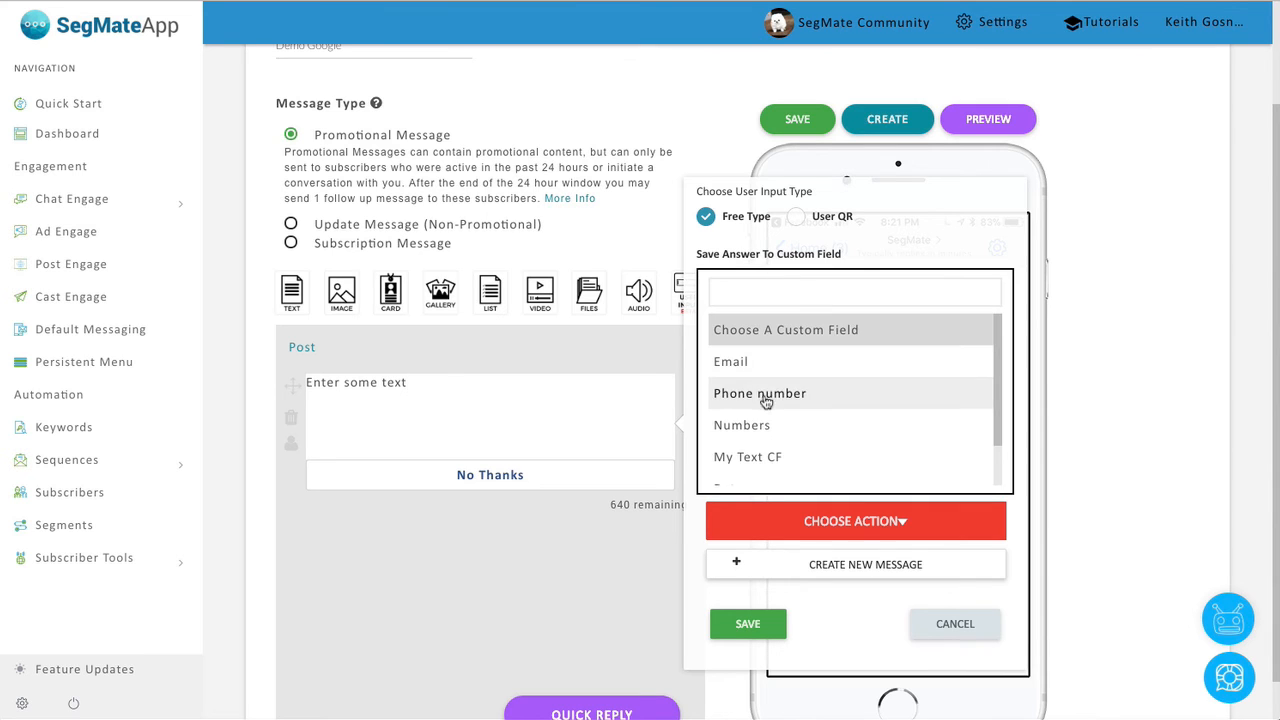
pyautogui.click(772, 460)
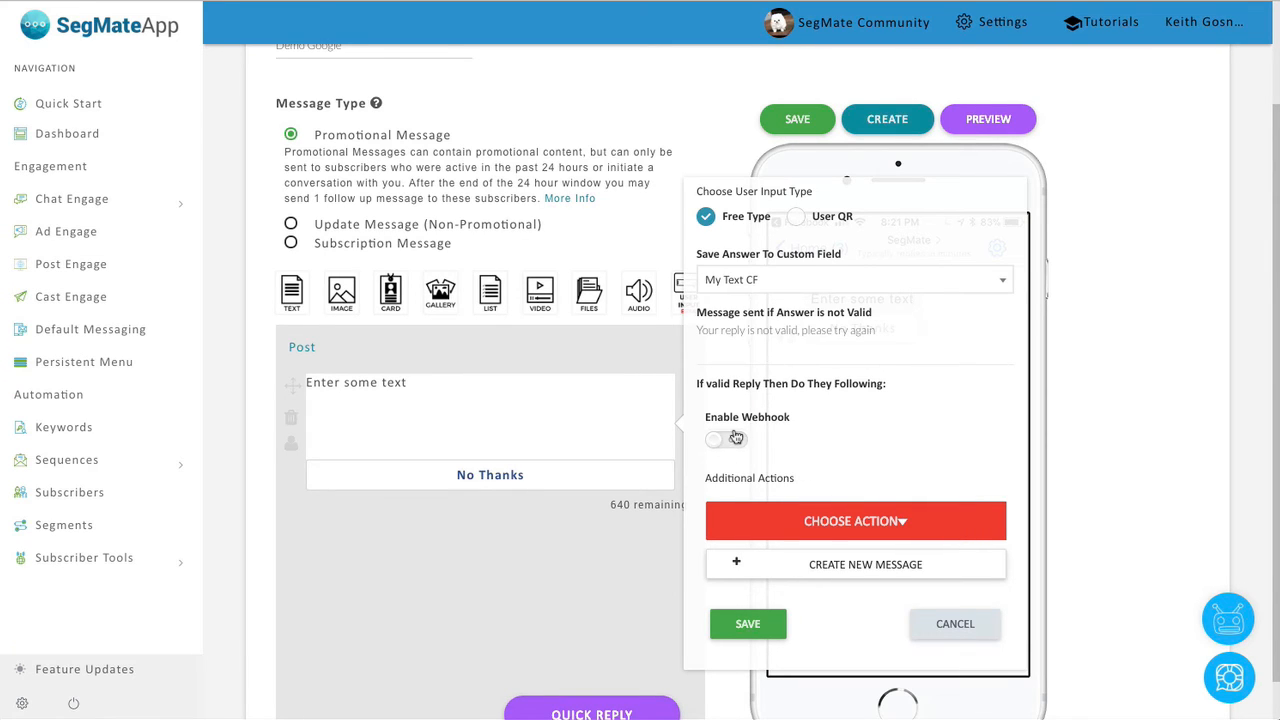
# Add a follow-up reply reading 'thanks for the text' and return to the Post.
pyautogui.click(786, 574)
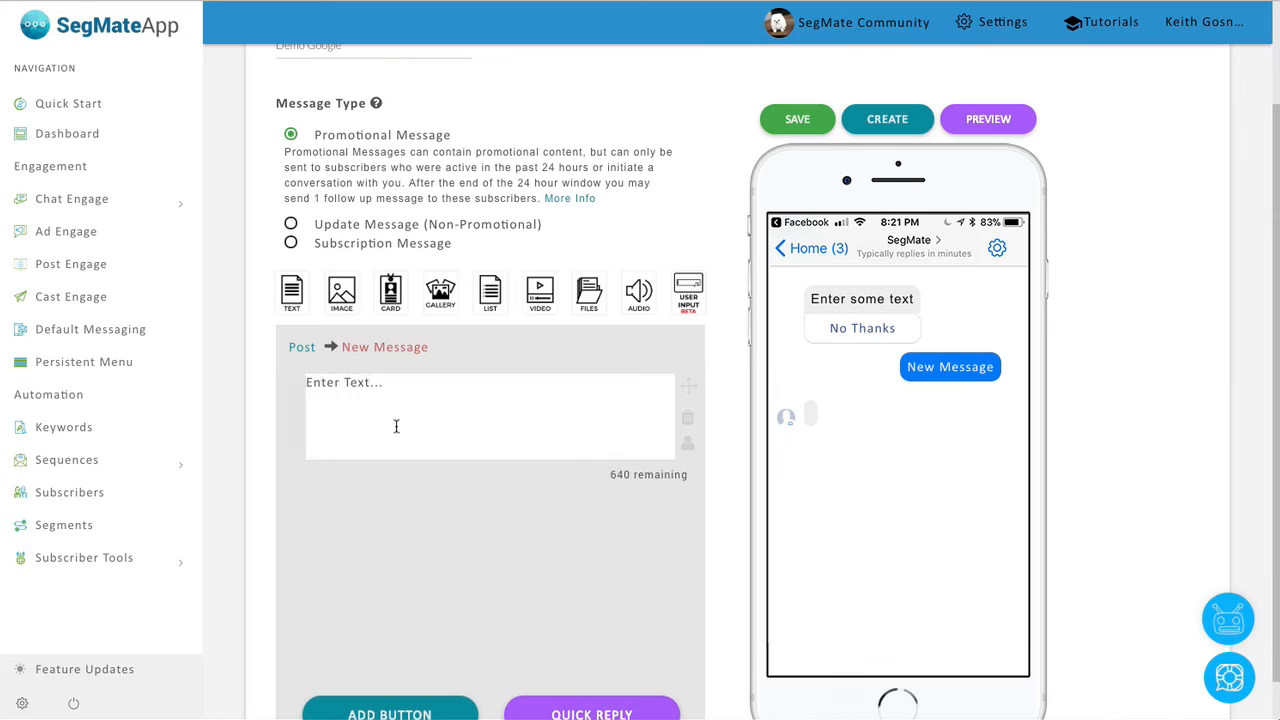
pyautogui.click(395, 427)
pyautogui.write('thanks for the ')
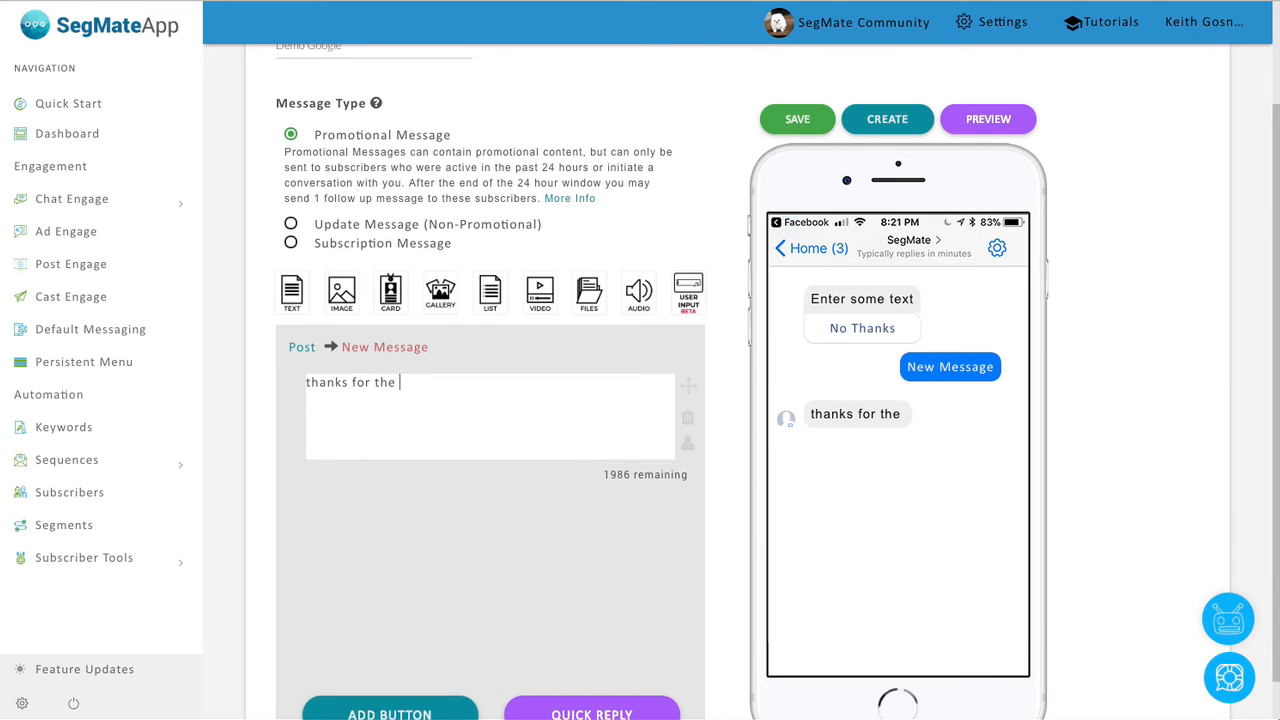
pyautogui.write('text')
pyautogui.click(302, 347)
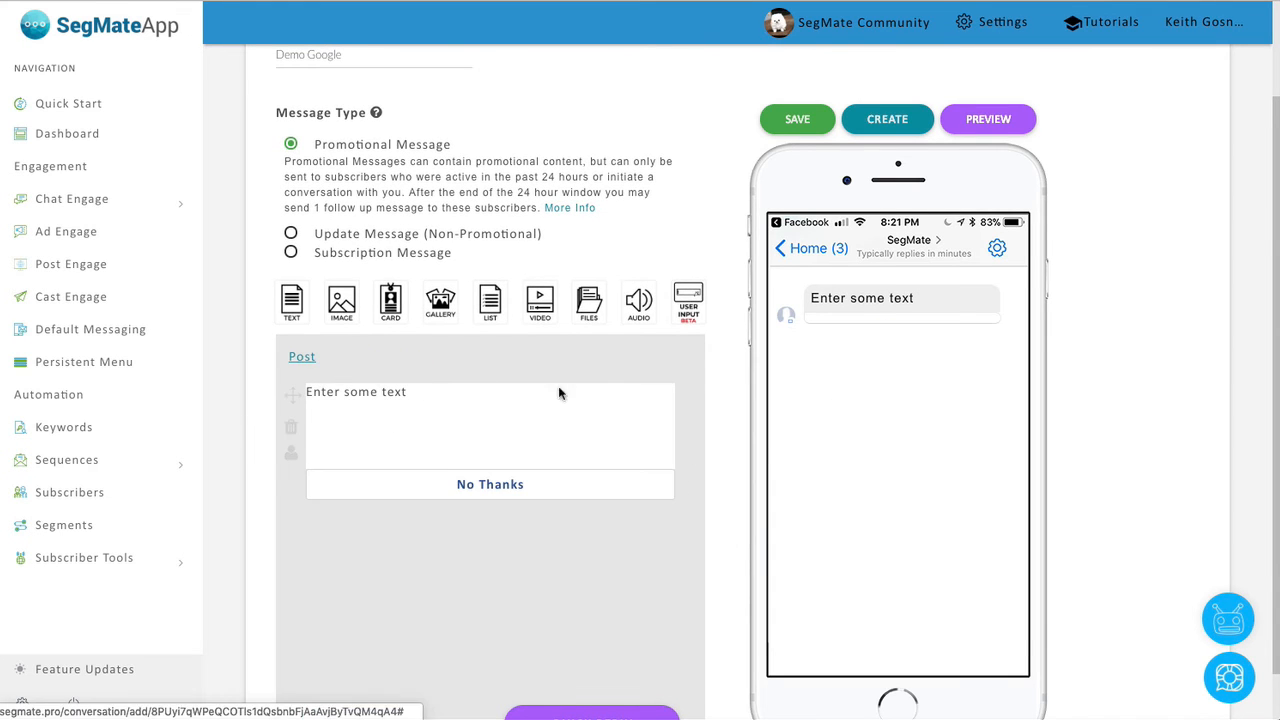
pyautogui.click(523, 423)
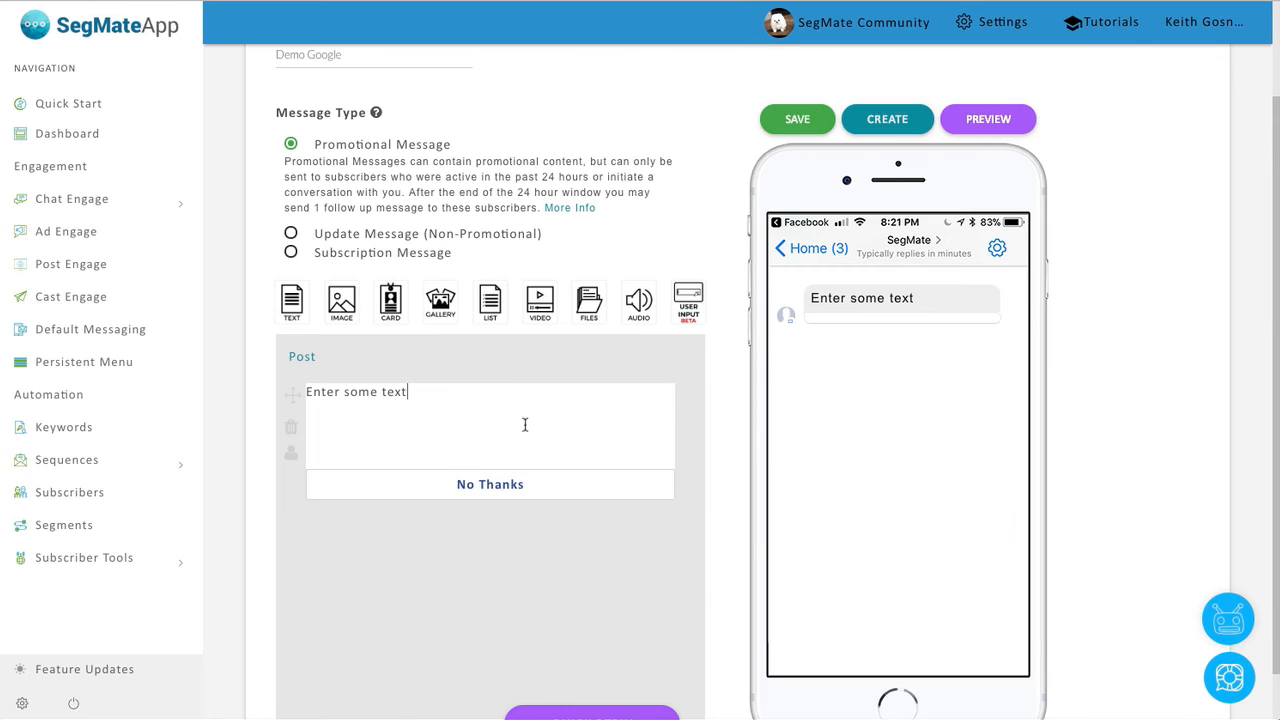
# Check the Value, First Name and Last Name headers in cells A1, B1 and C1.
pyautogui.click(1123, 204)
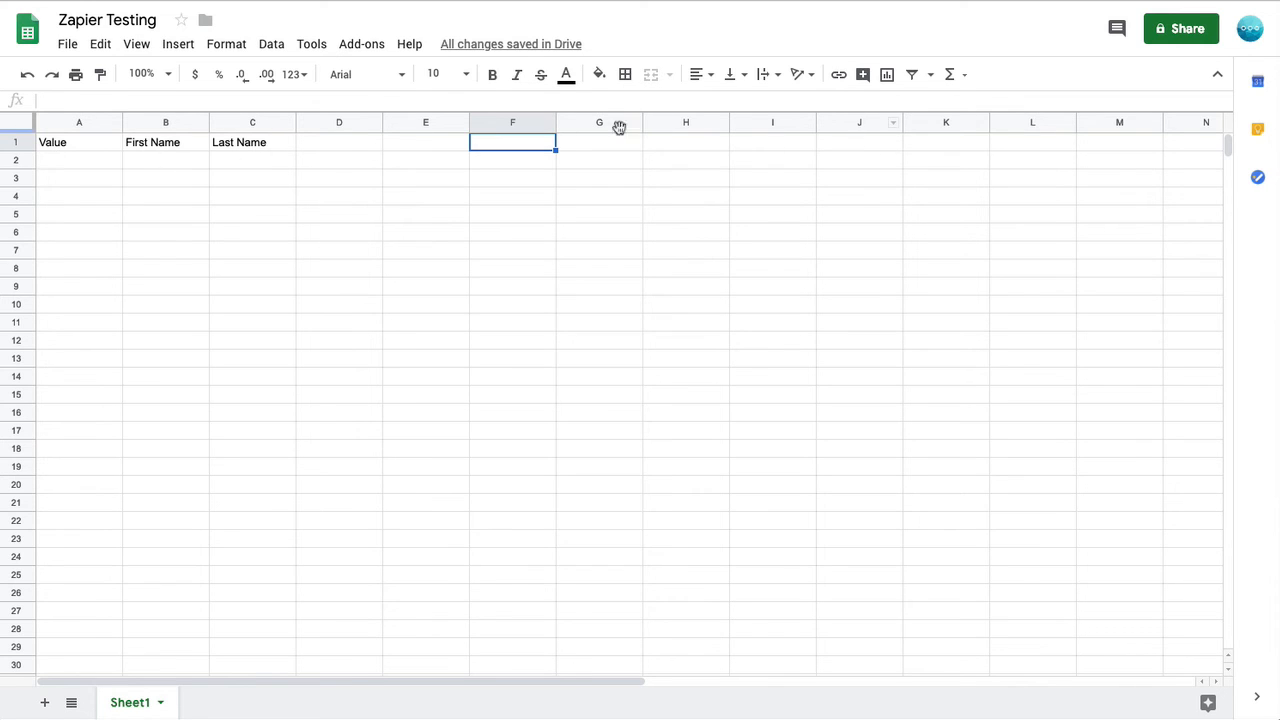
pyautogui.click(97, 152)
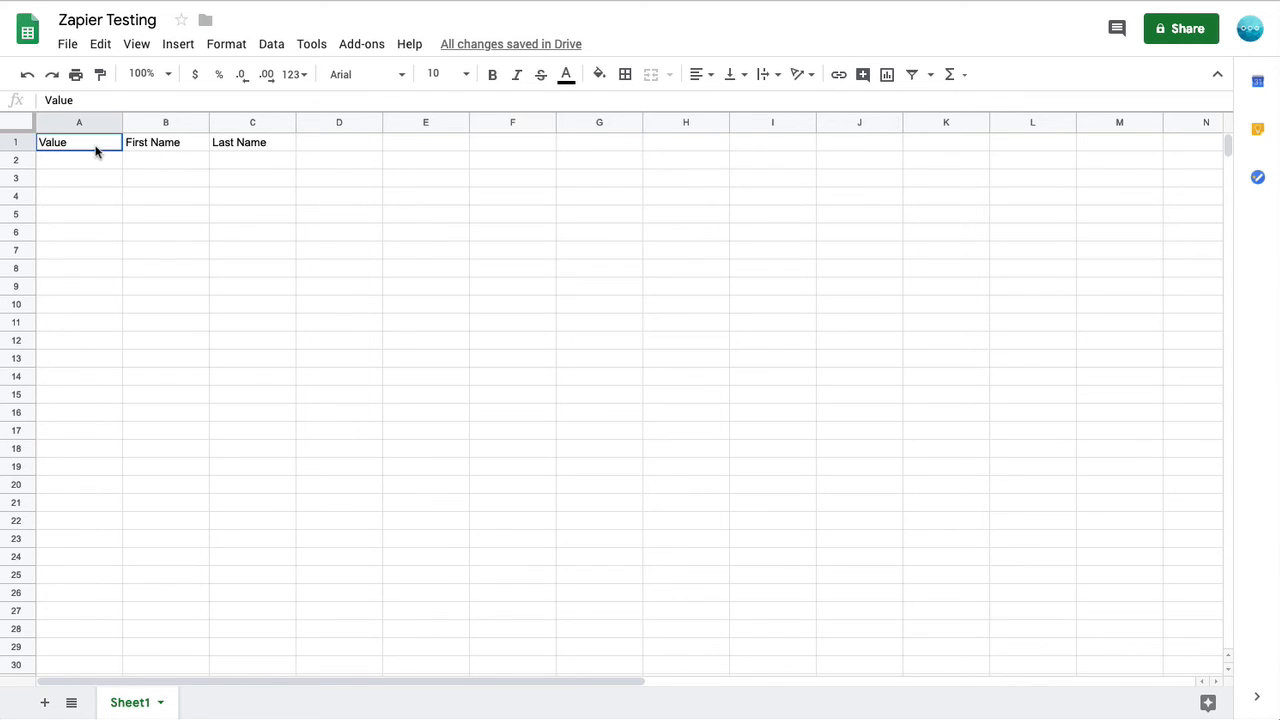
pyautogui.click(195, 150)
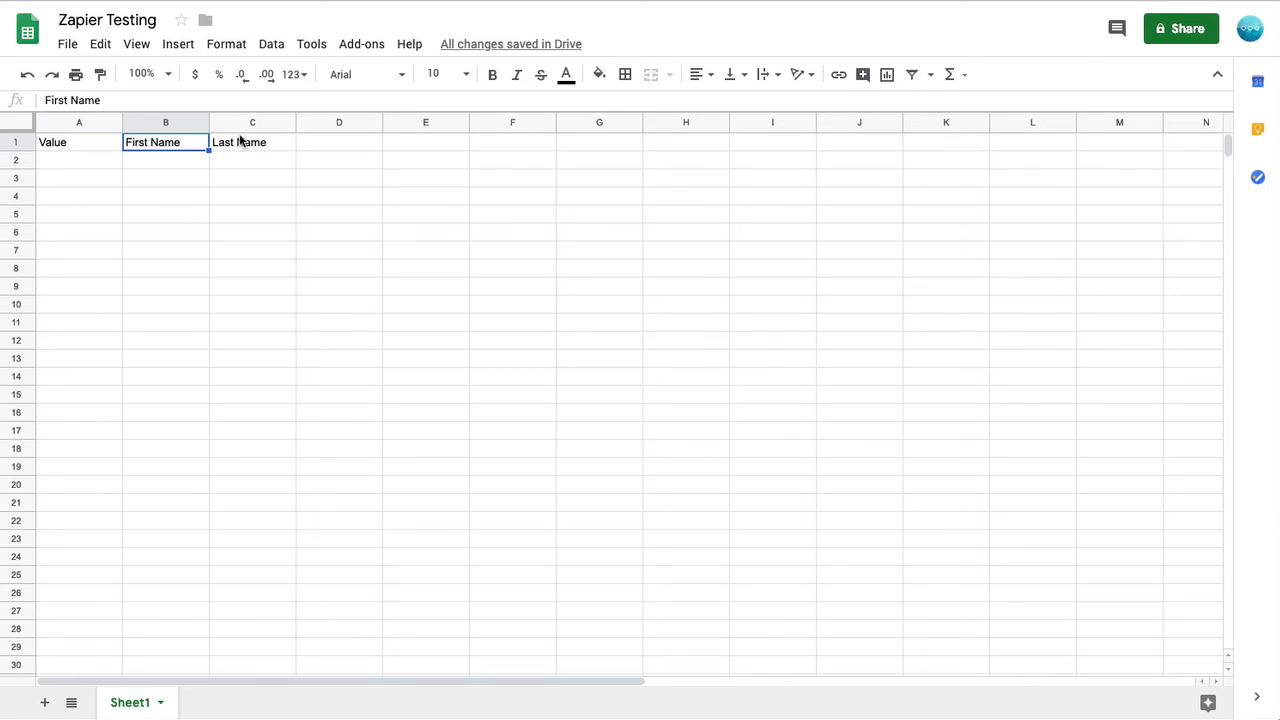
pyautogui.click(241, 144)
pyautogui.click(96, 150)
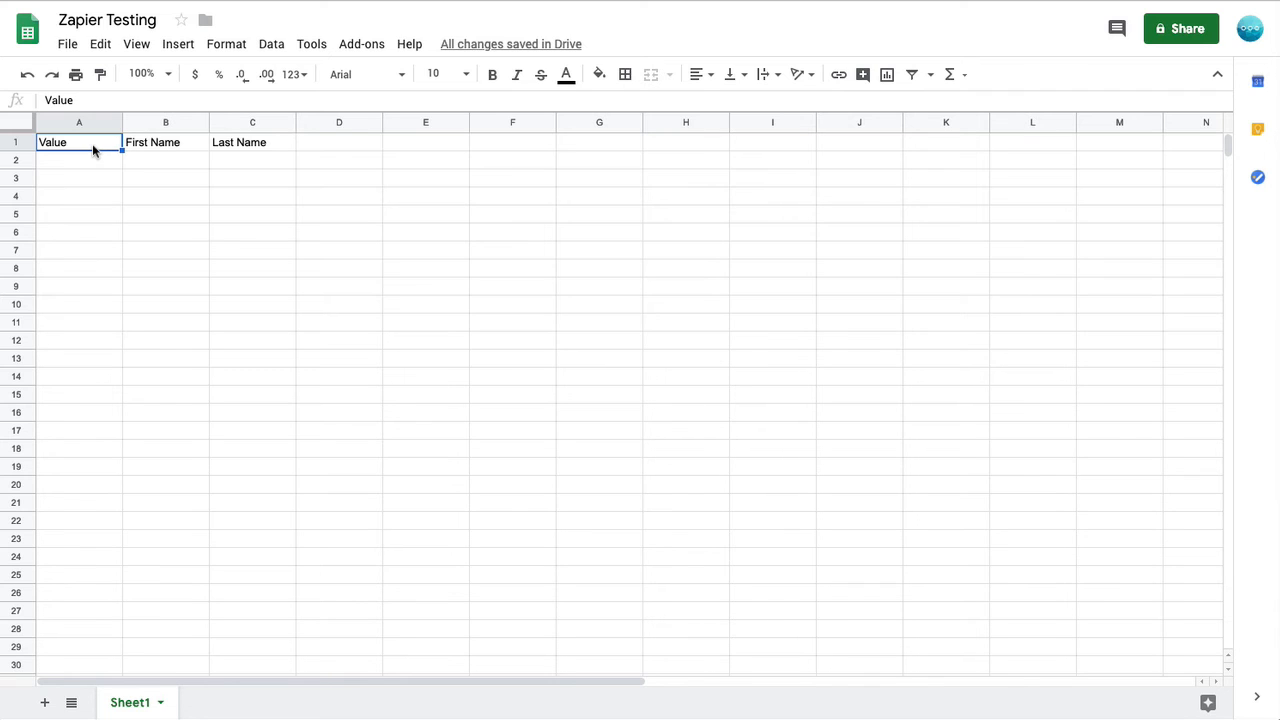
pyautogui.click(170, 145)
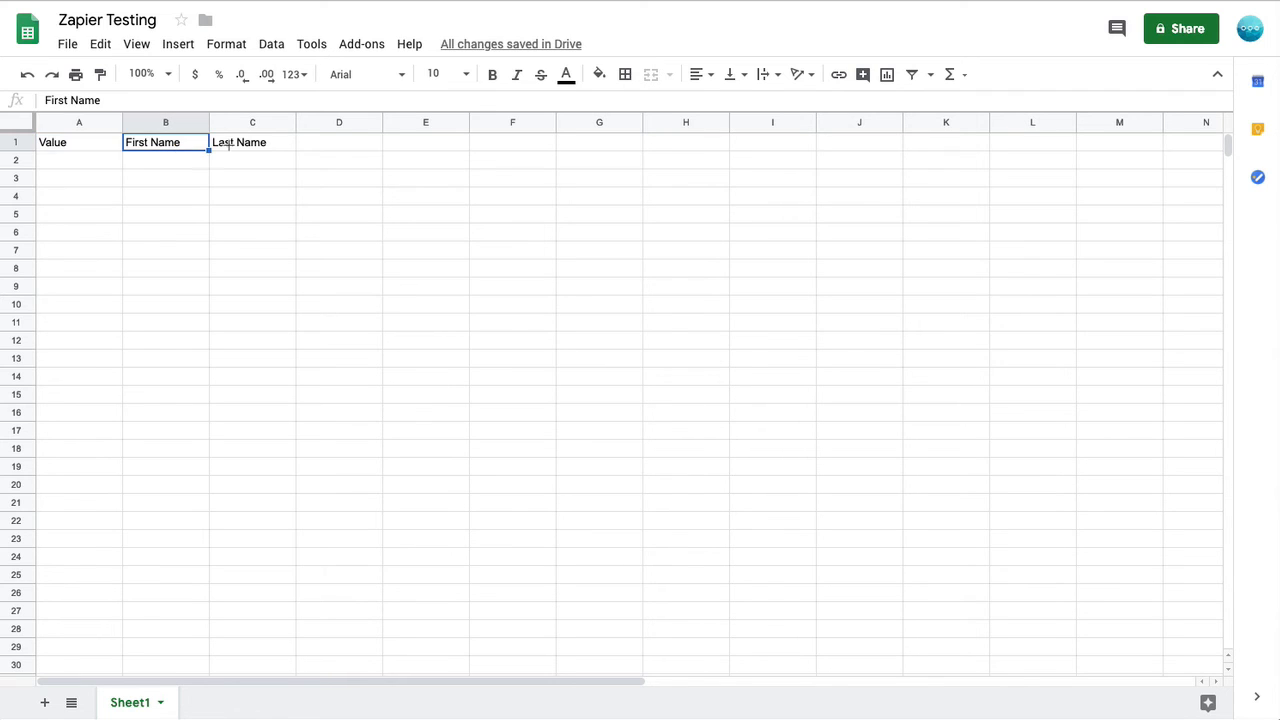
pyautogui.click(266, 148)
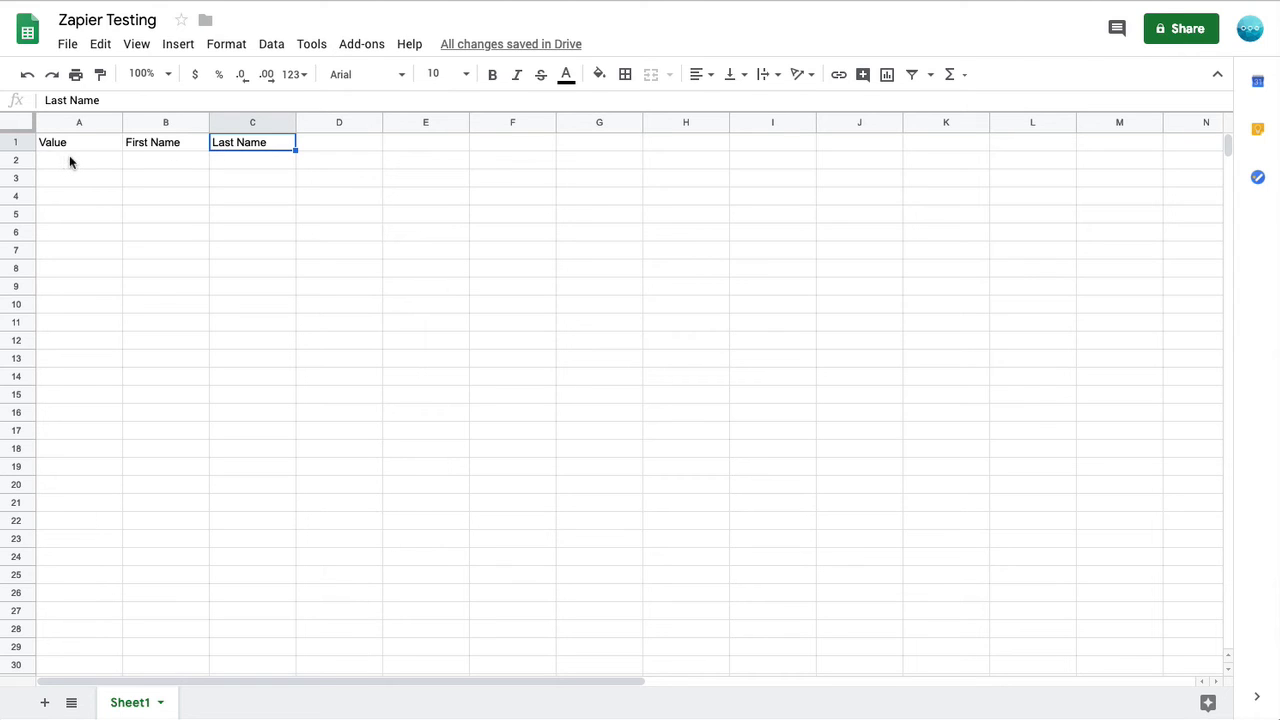
pyautogui.click(326, 210)
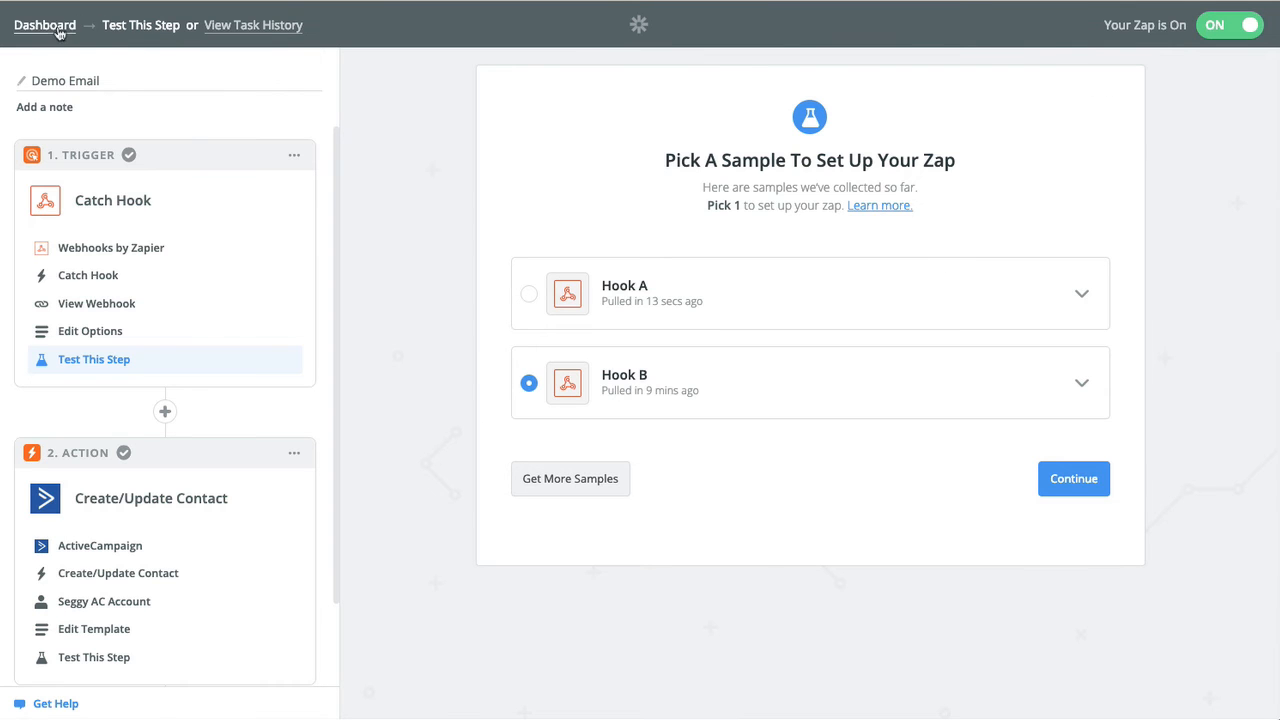
# Start a new Zap with Webhooks by Zapier as the trigger app.
pyautogui.click(58, 26)
pyautogui.click(945, 49)
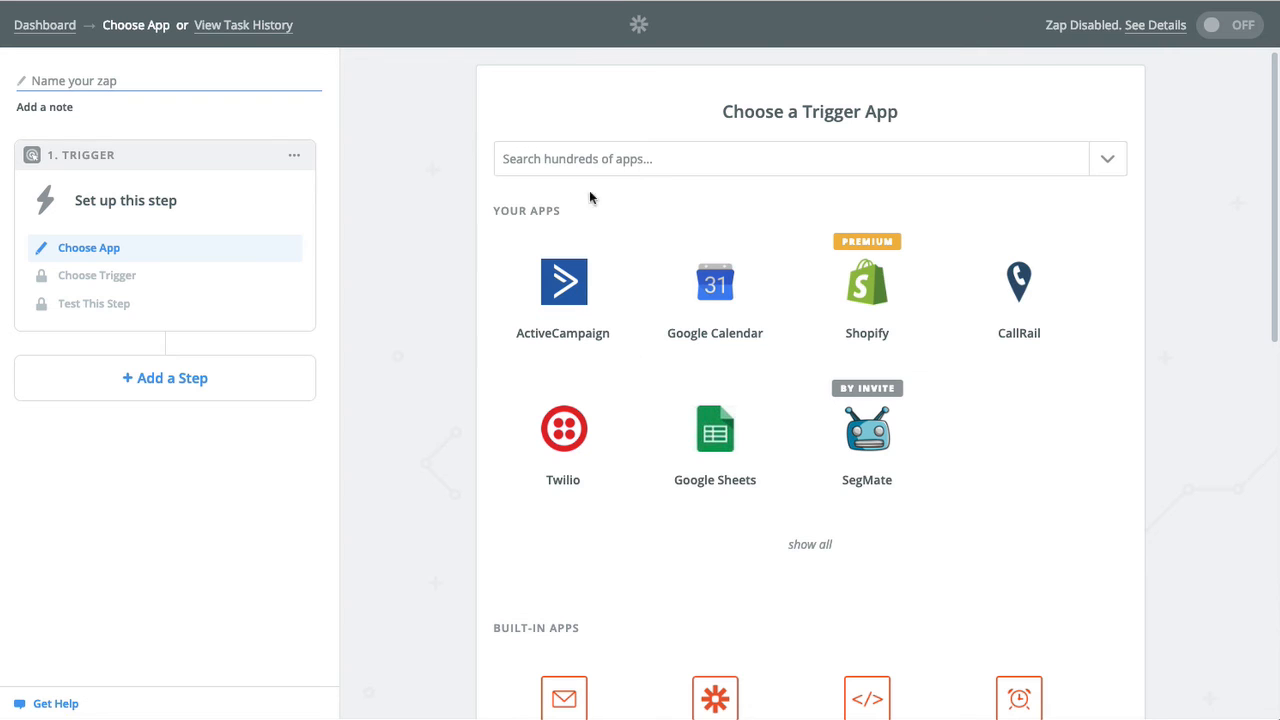
pyautogui.click(572, 157)
pyautogui.write('webho')
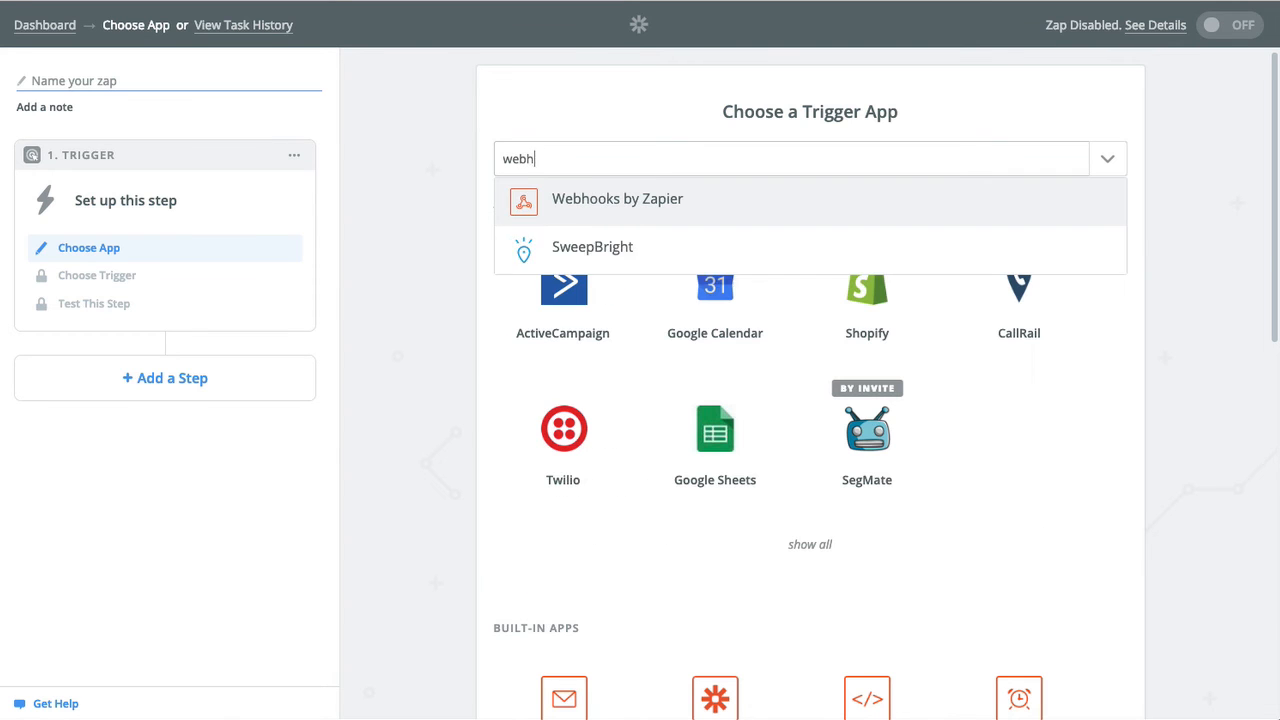
pyautogui.click(645, 203)
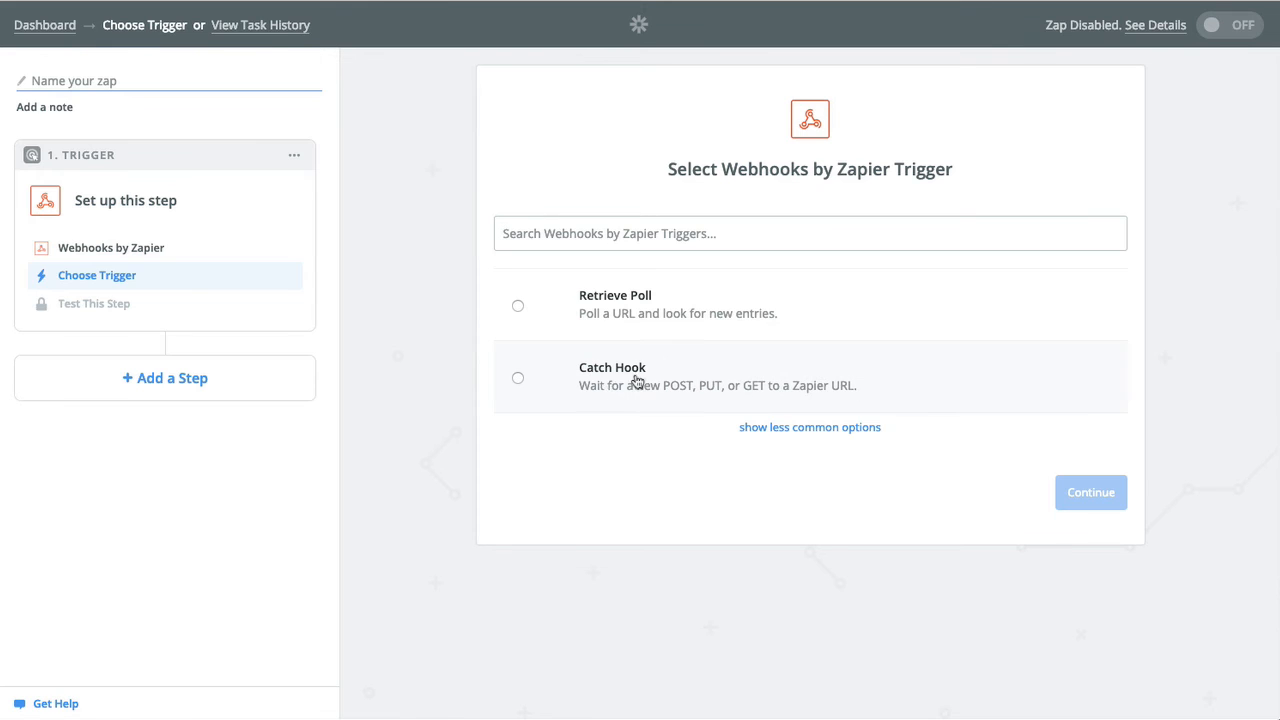
# Choose the Catch Hook trigger, skip the child key, and copy the custom webhook URL.
pyautogui.click(616, 380)
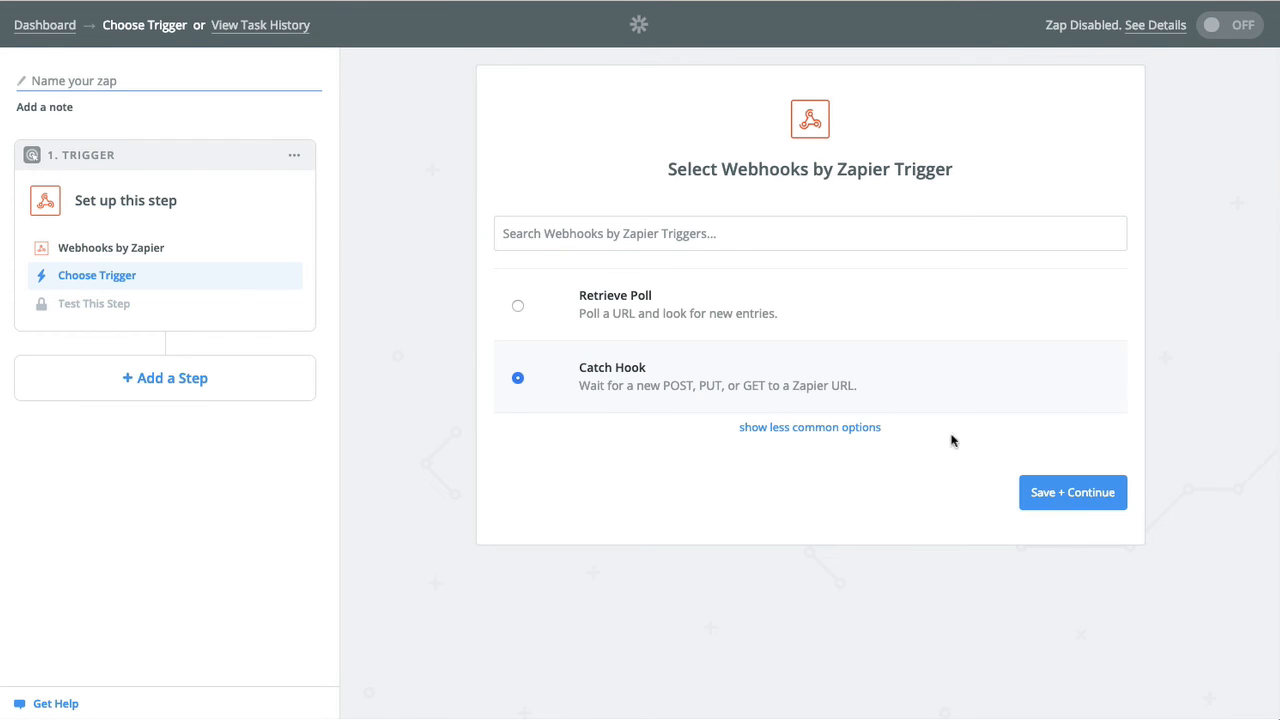
pyautogui.click(1063, 491)
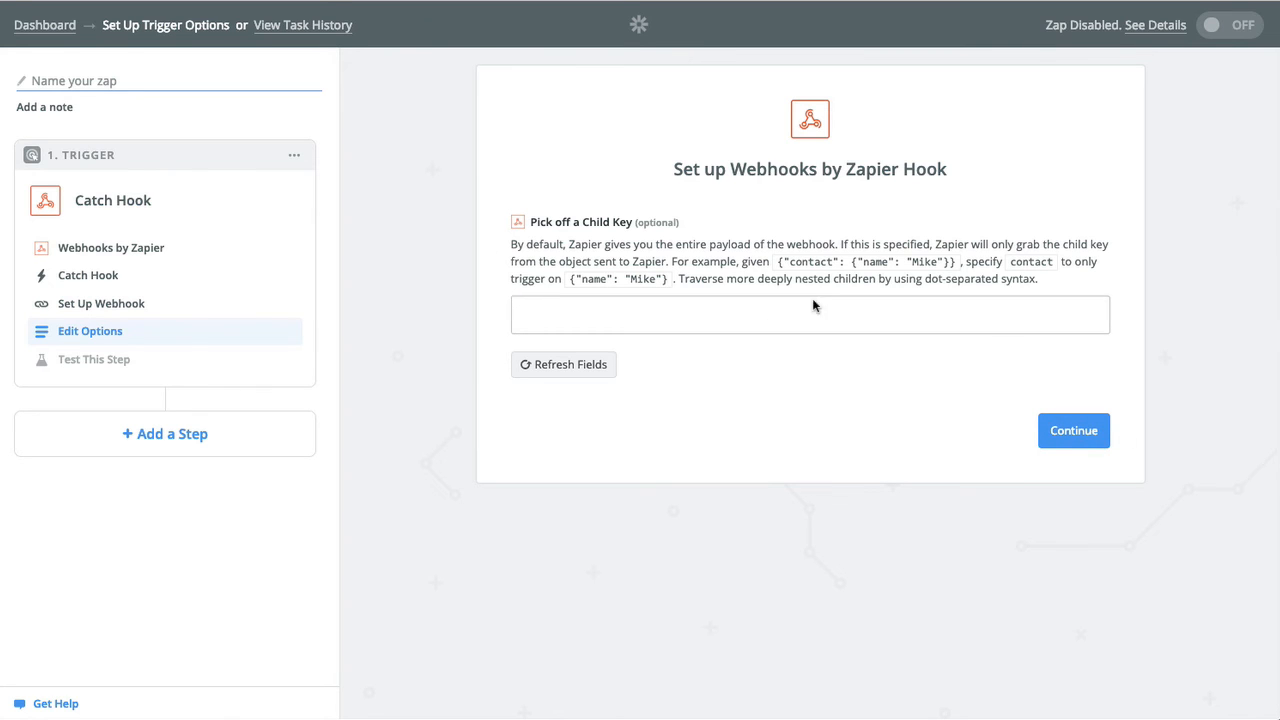
pyautogui.click(1068, 432)
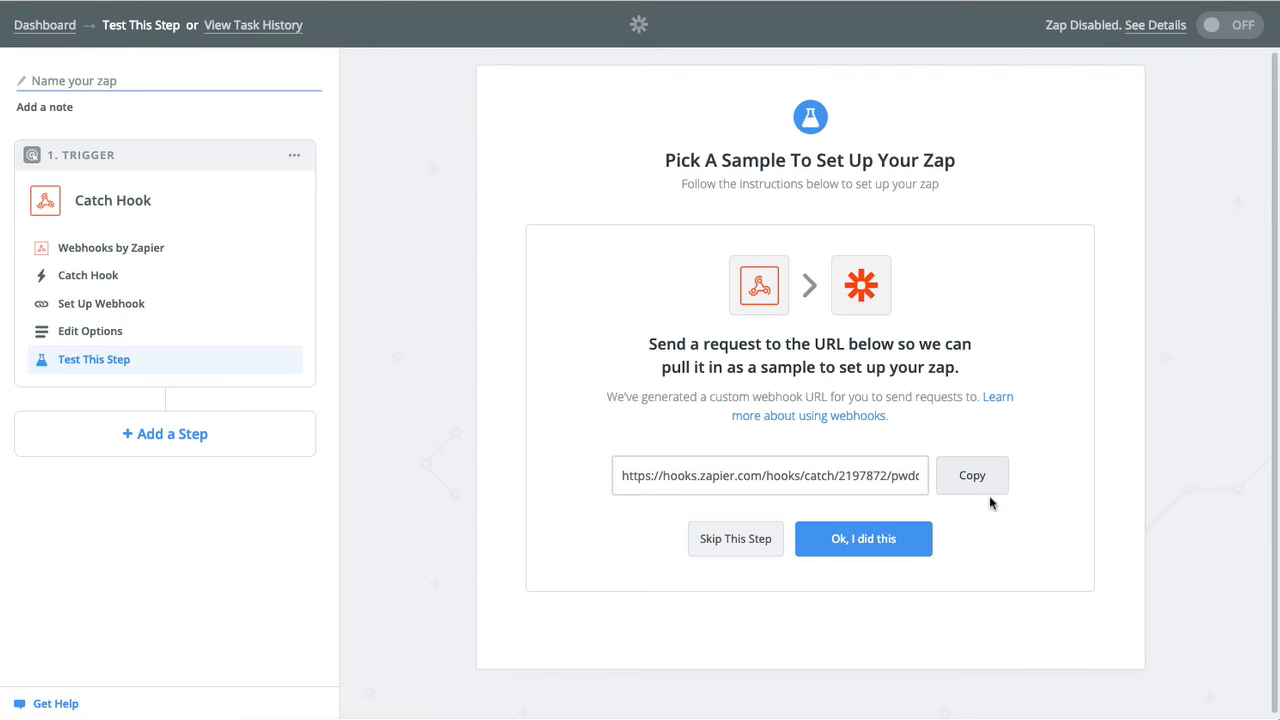
pyautogui.click(962, 481)
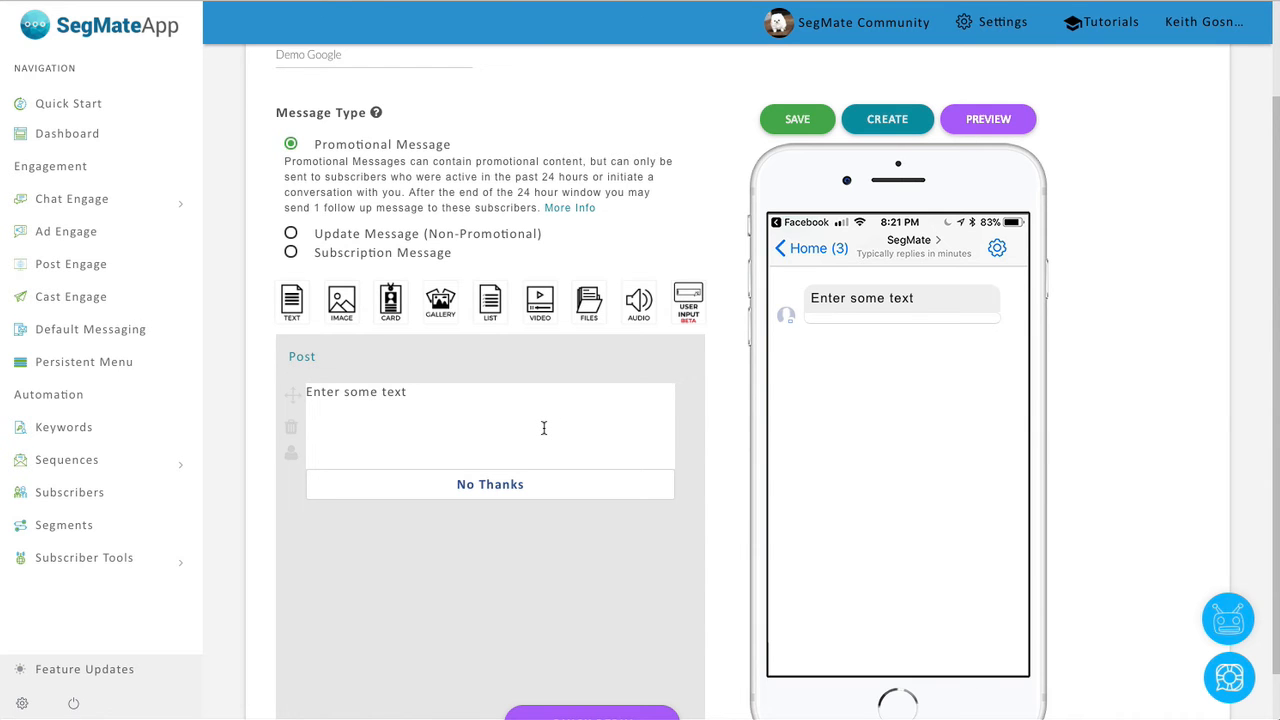
# Turn on the input's webhook with the pasted Zapier URL and save the bot.
pyautogui.click(544, 428)
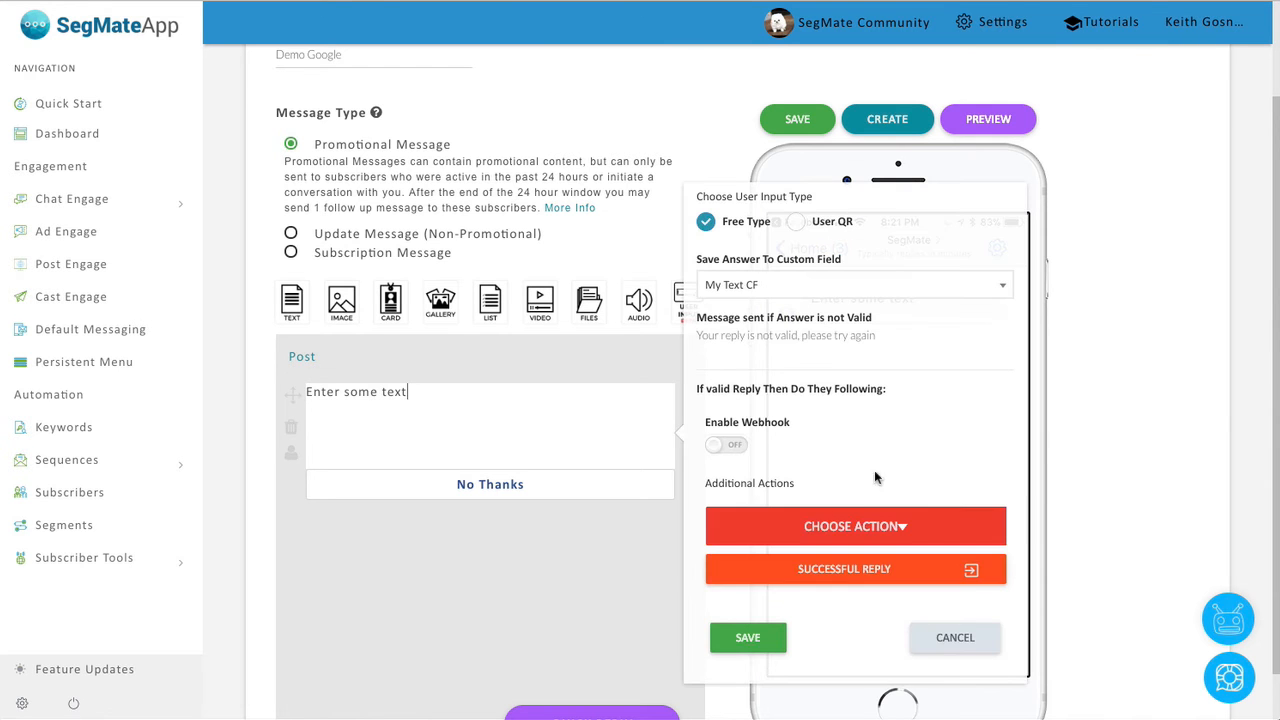
pyautogui.click(726, 444)
pyautogui.click(767, 495)
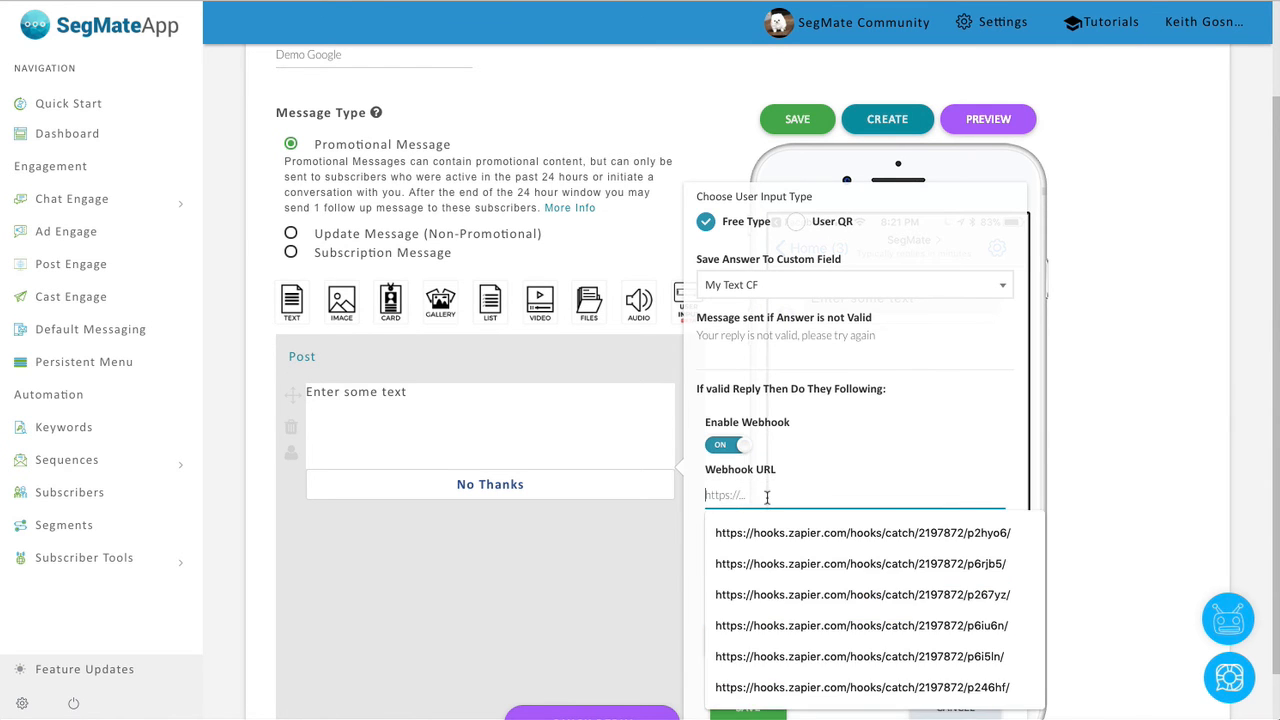
pyautogui.hotkey('ctrl', 'v')
pyautogui.scroll(-1, 805, 520)
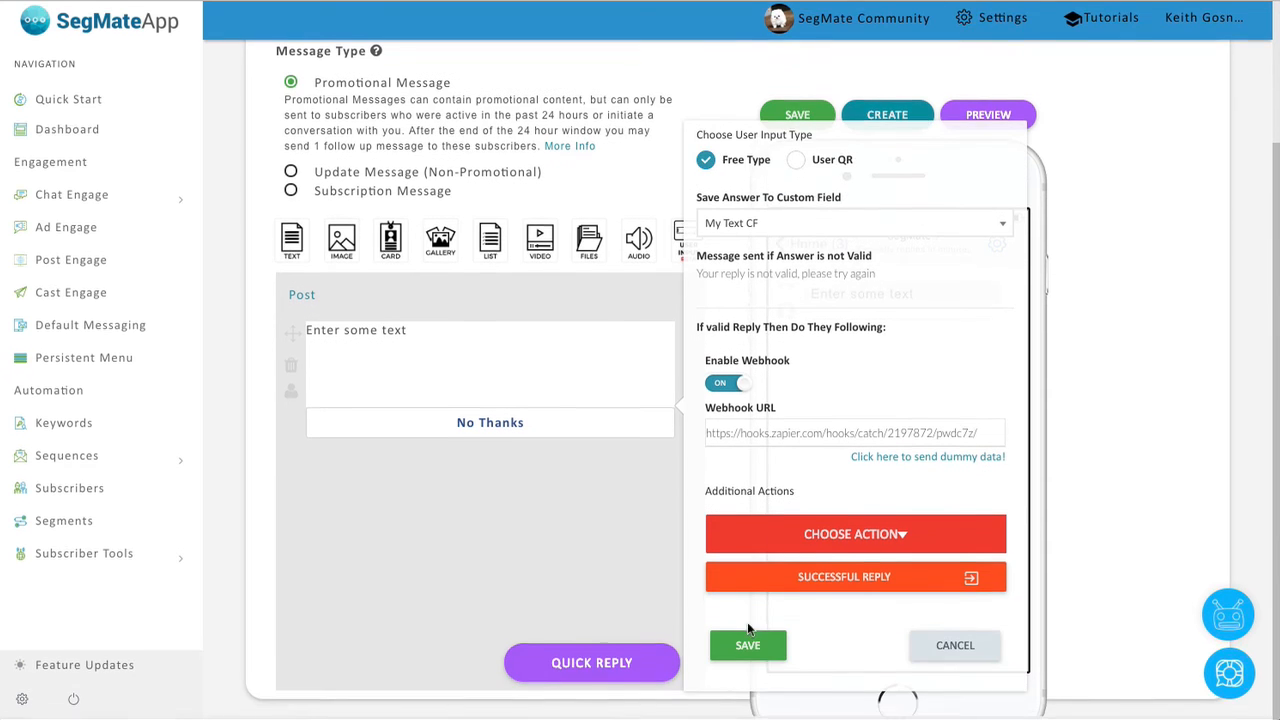
pyautogui.click(746, 648)
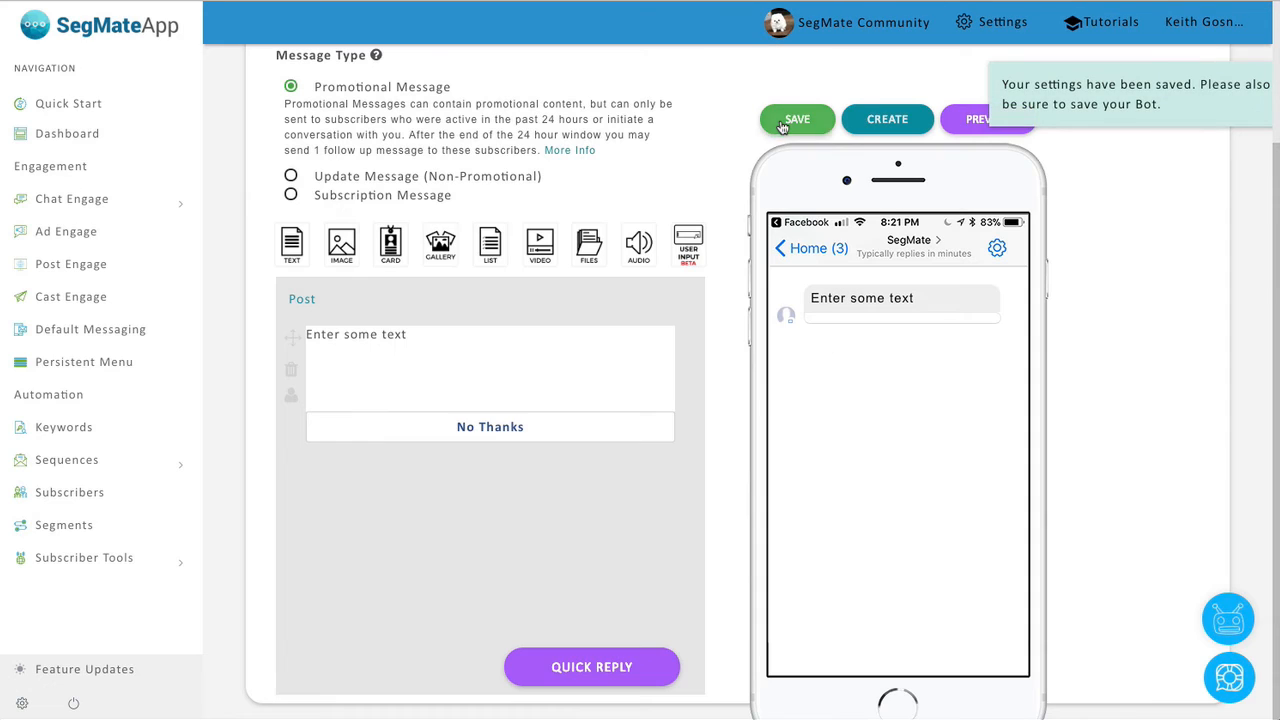
pyautogui.click(786, 124)
# Have Zapier start looking for a sample from the catch hook.
pyautogui.click(524, 371)
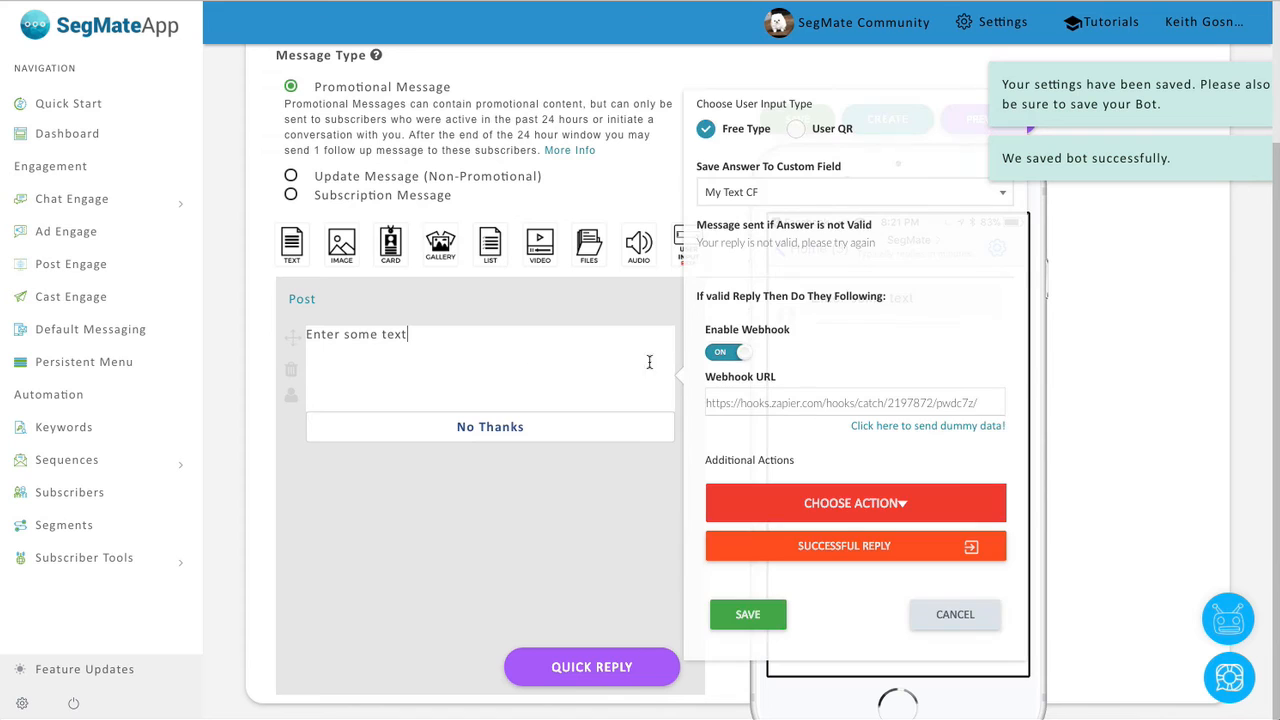
pyautogui.click(1106, 375)
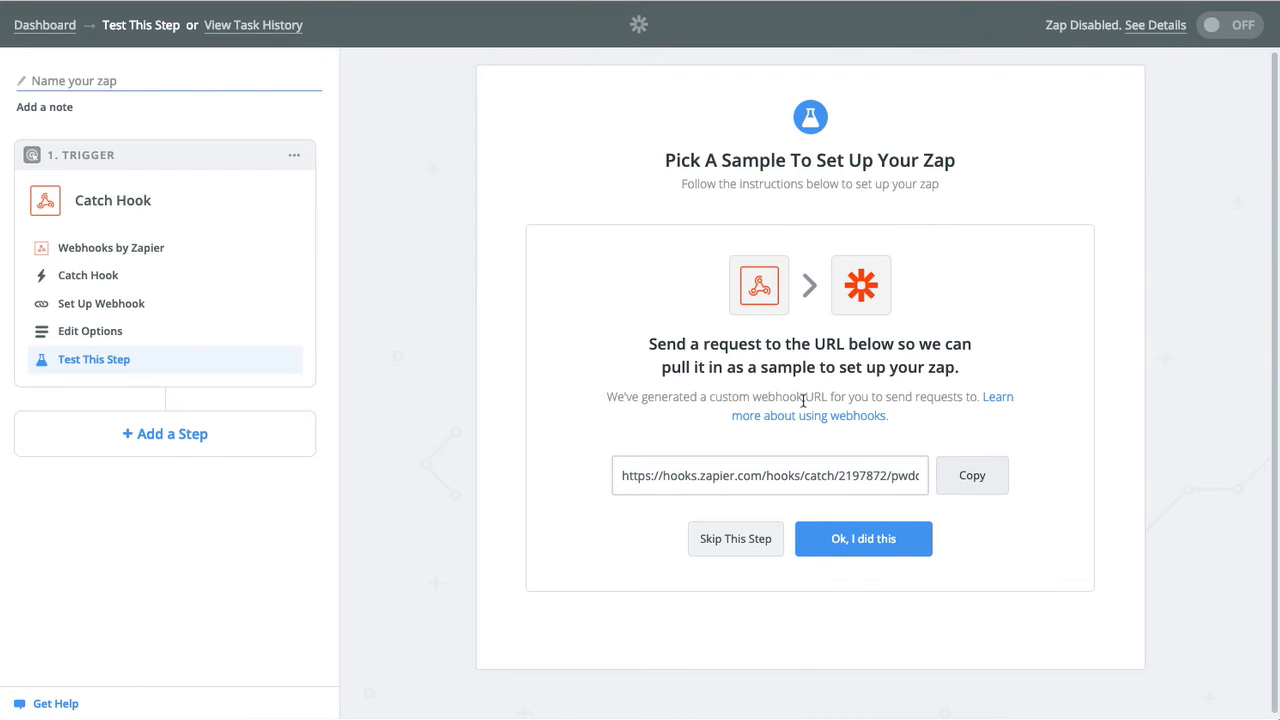
pyautogui.click(806, 532)
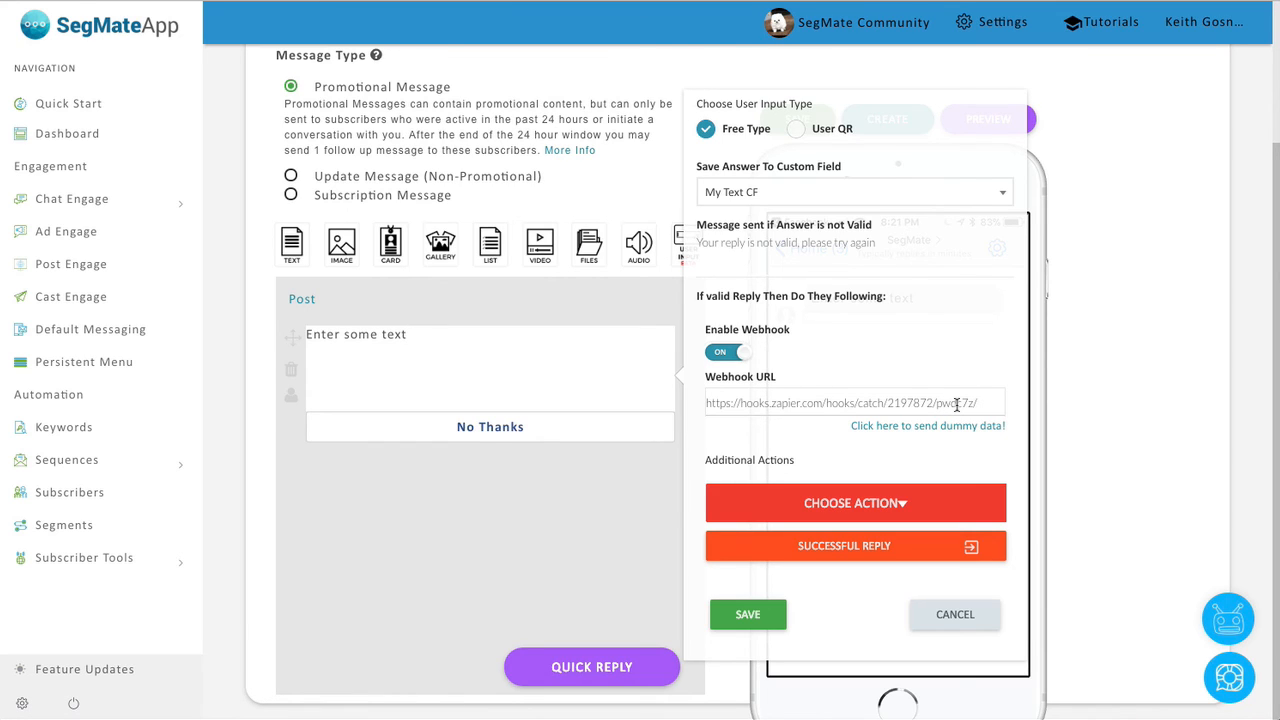
# Send SegMate's dummy data to the hook and skip Zapier's sample search.
pyautogui.click(910, 428)
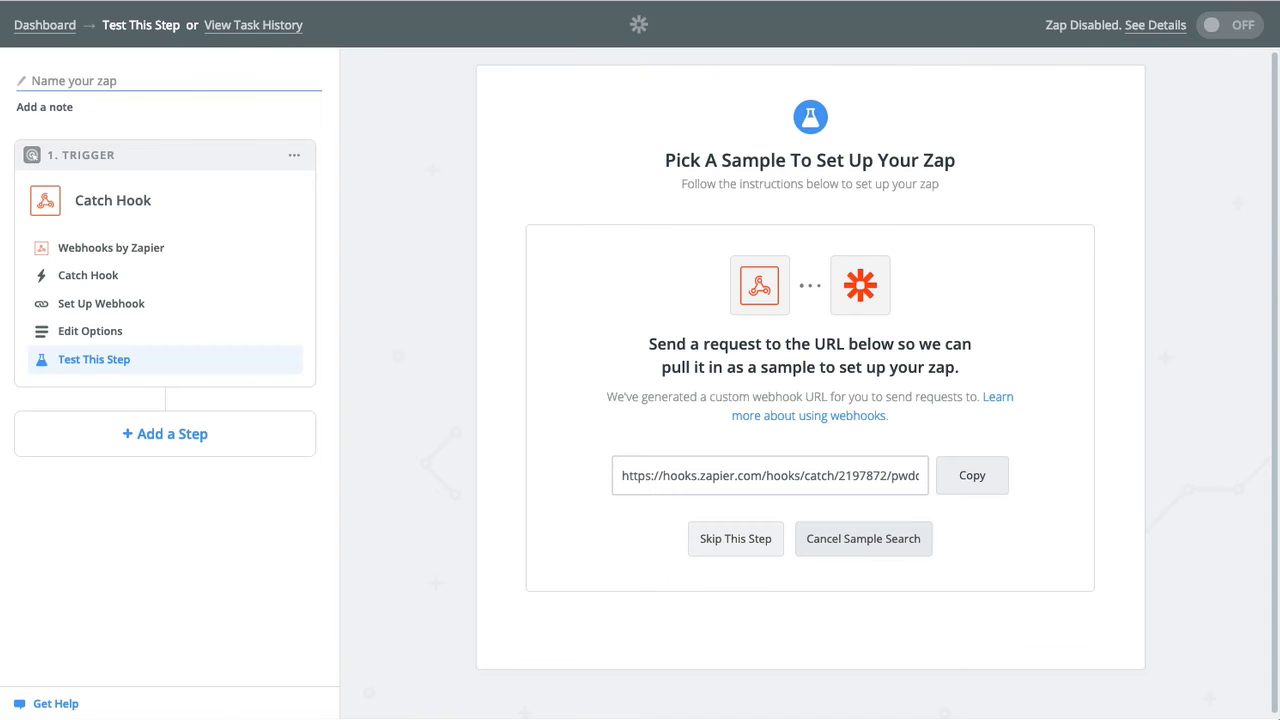
pyautogui.click(720, 542)
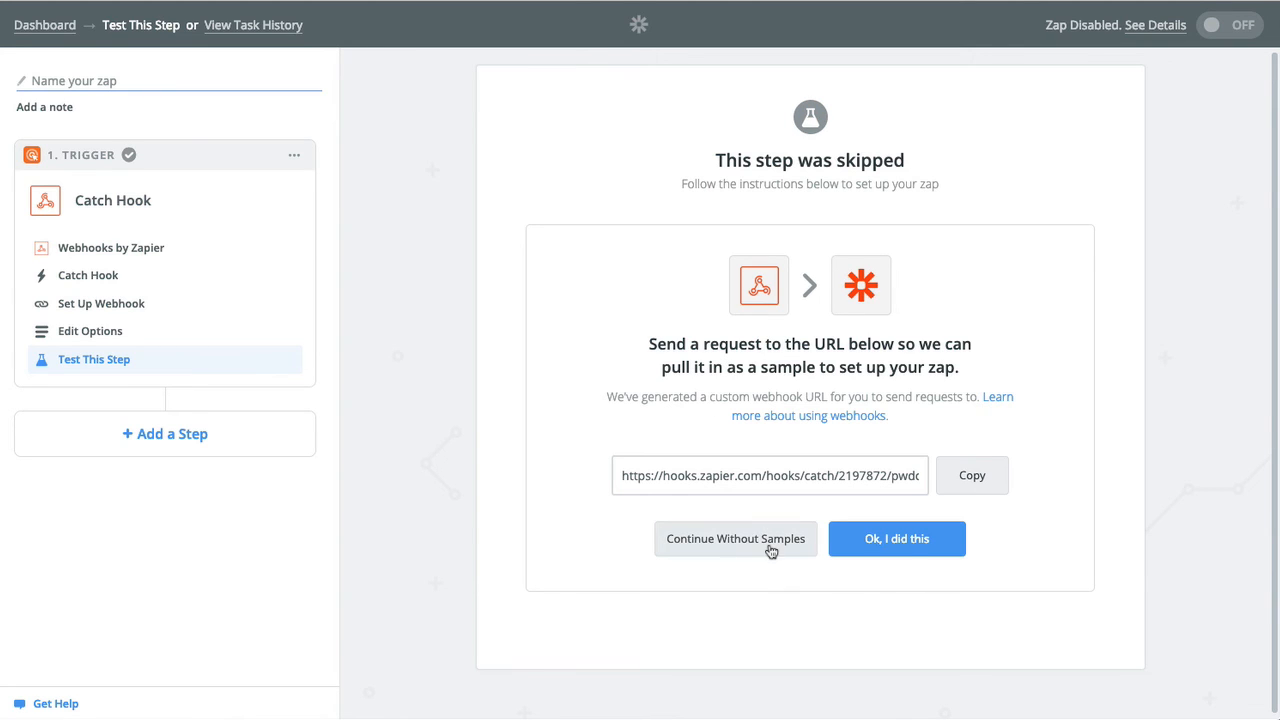
# Load the Hook A sample, review its first_name, last_name and text fields, and continue with it.
pyautogui.click(903, 541)
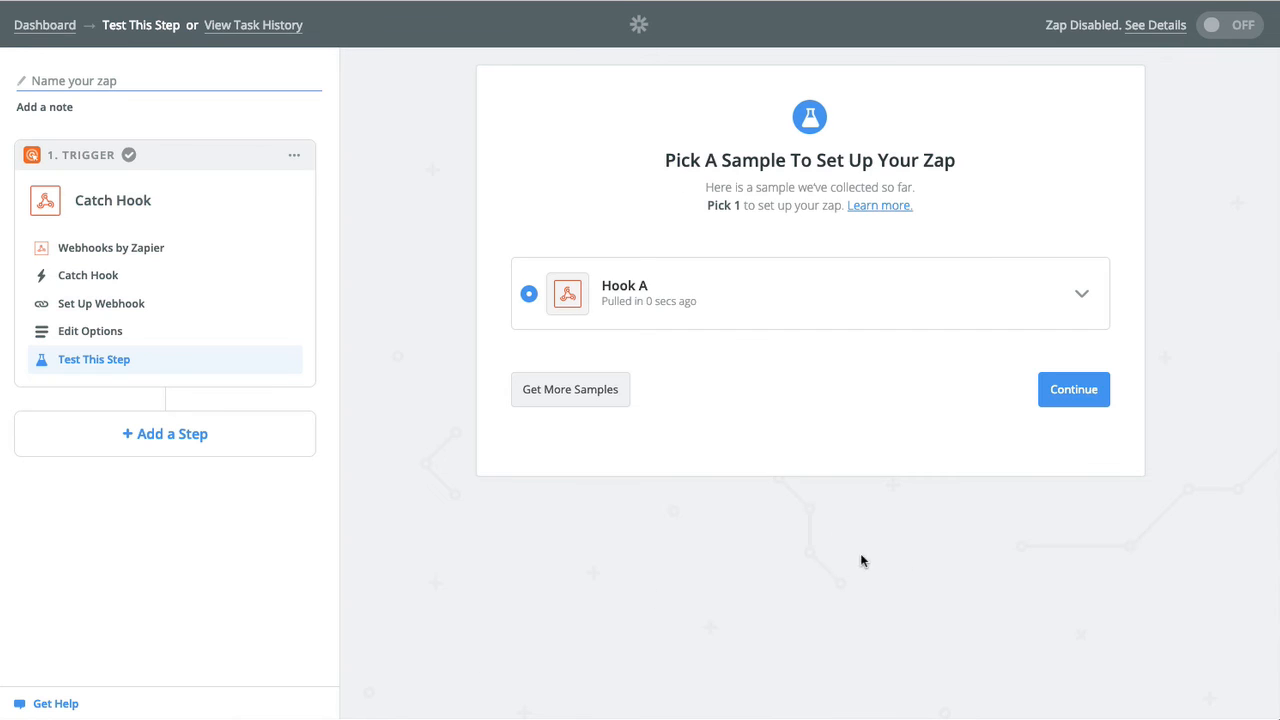
pyautogui.click(1079, 298)
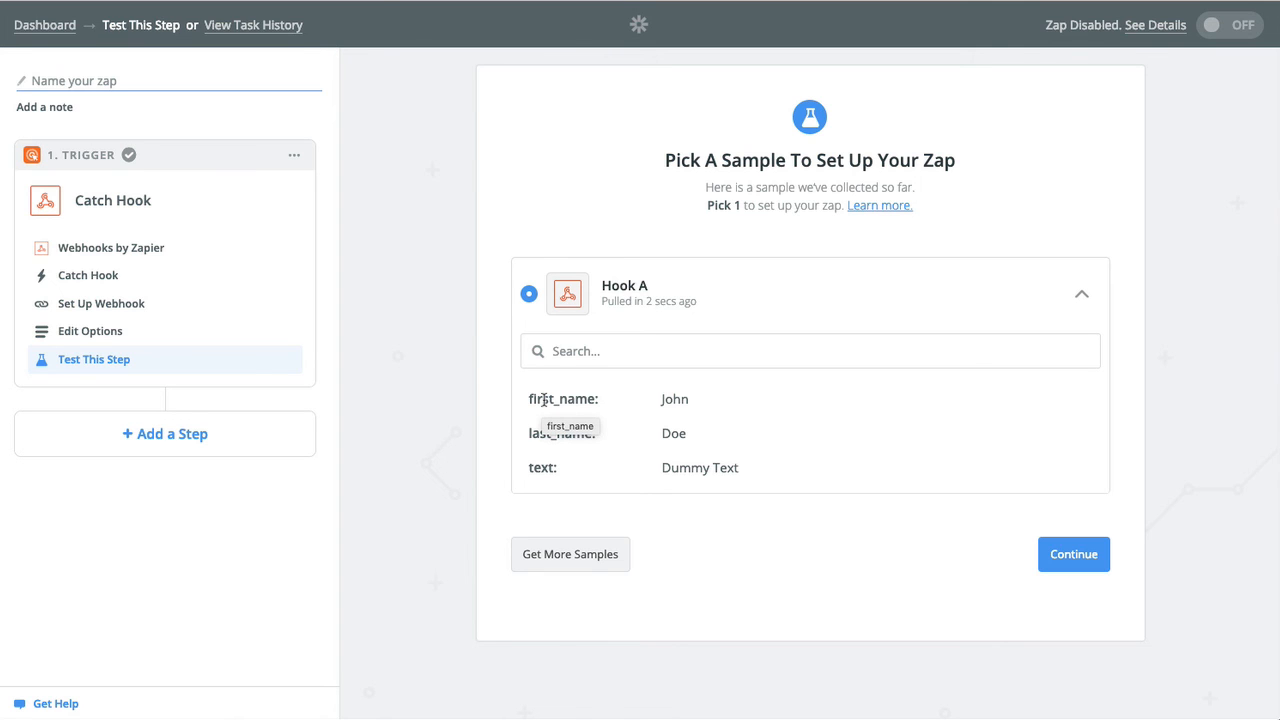
pyautogui.moveTo(528, 399); pyautogui.dragTo(557, 471)
pyautogui.click(539, 469)
pyautogui.click(606, 474)
pyautogui.click(550, 460)
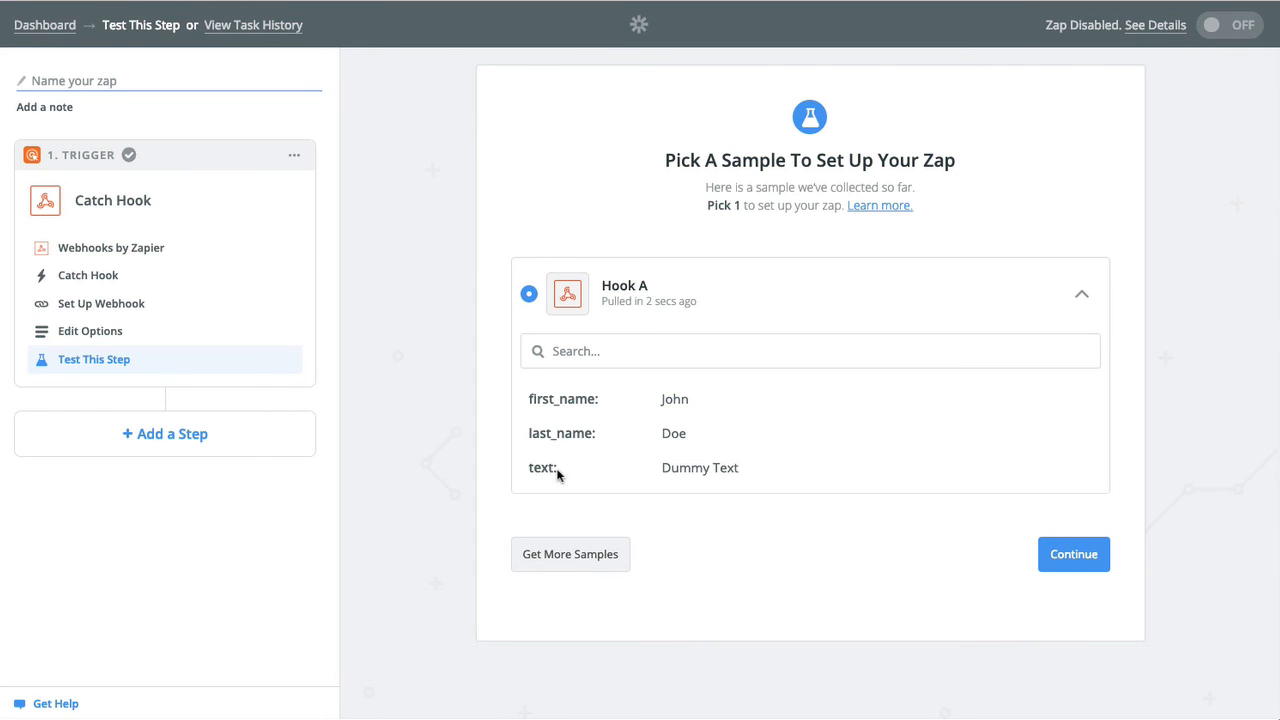
pyautogui.click(1074, 556)
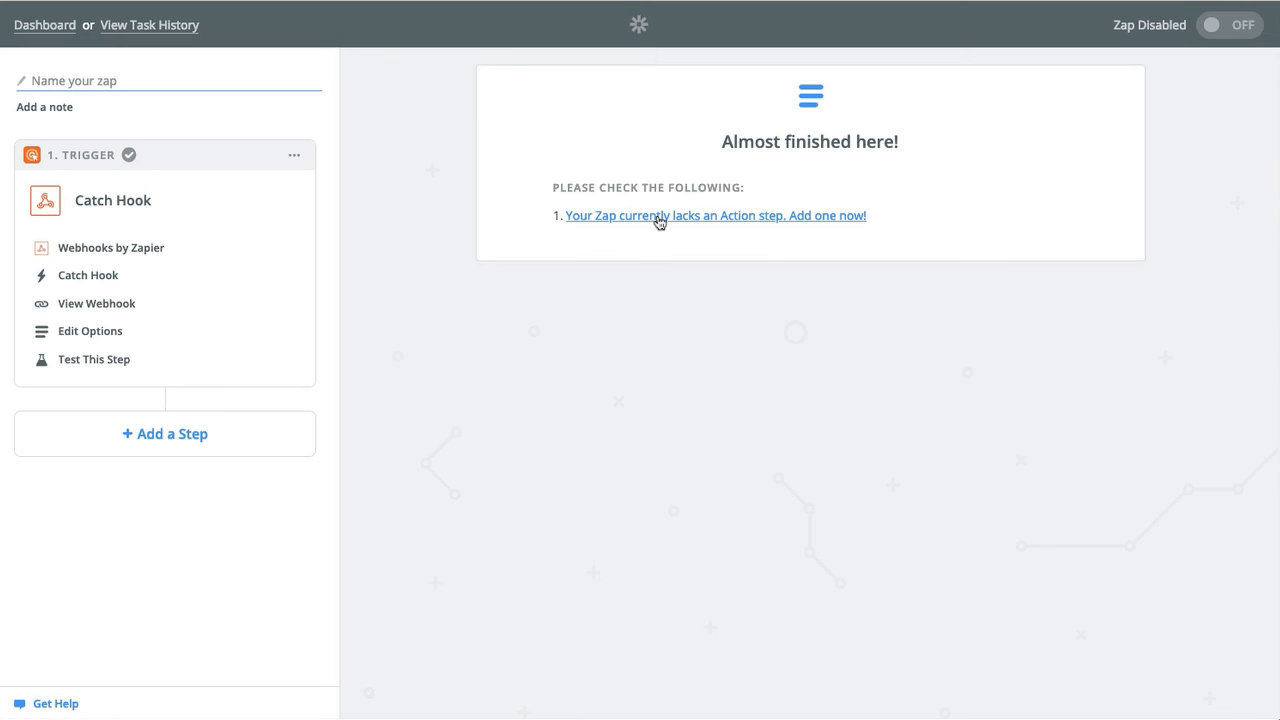
# Add a Google Sheets 'Create Spreadsheet Row' action step and confirm the connected Google Sheets account.
pyautogui.click(651, 217)
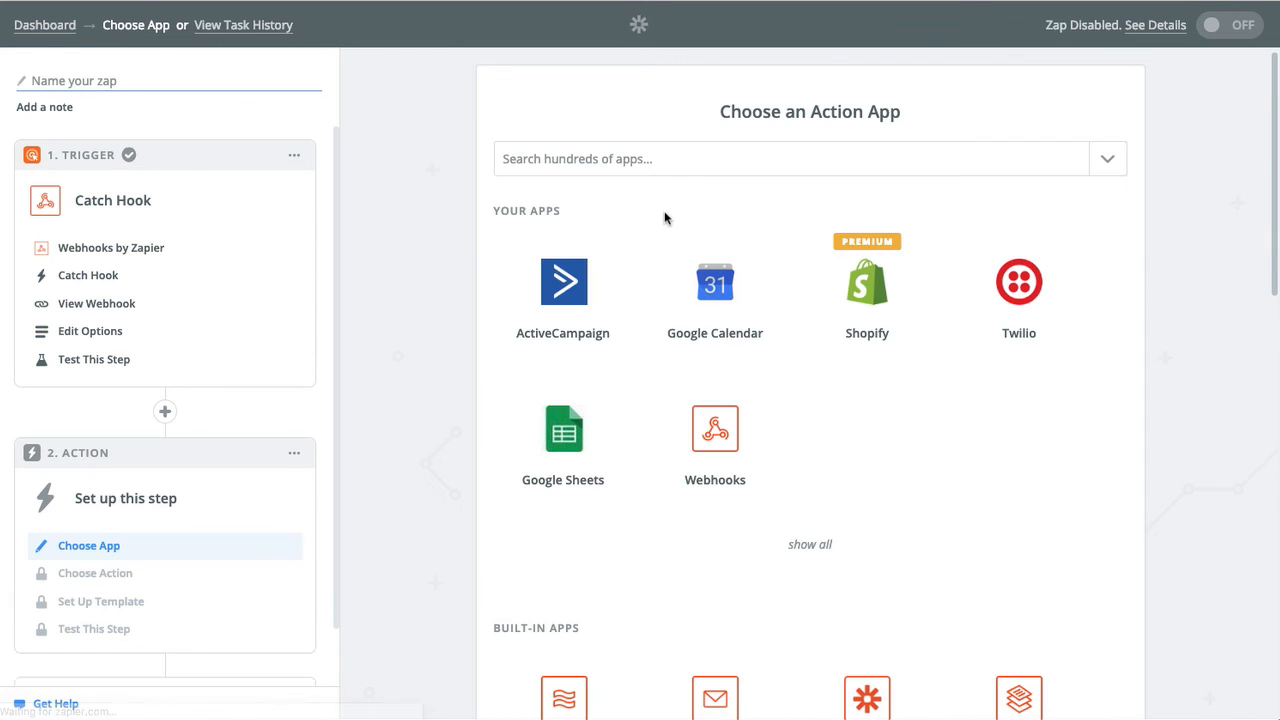
pyautogui.click(567, 425)
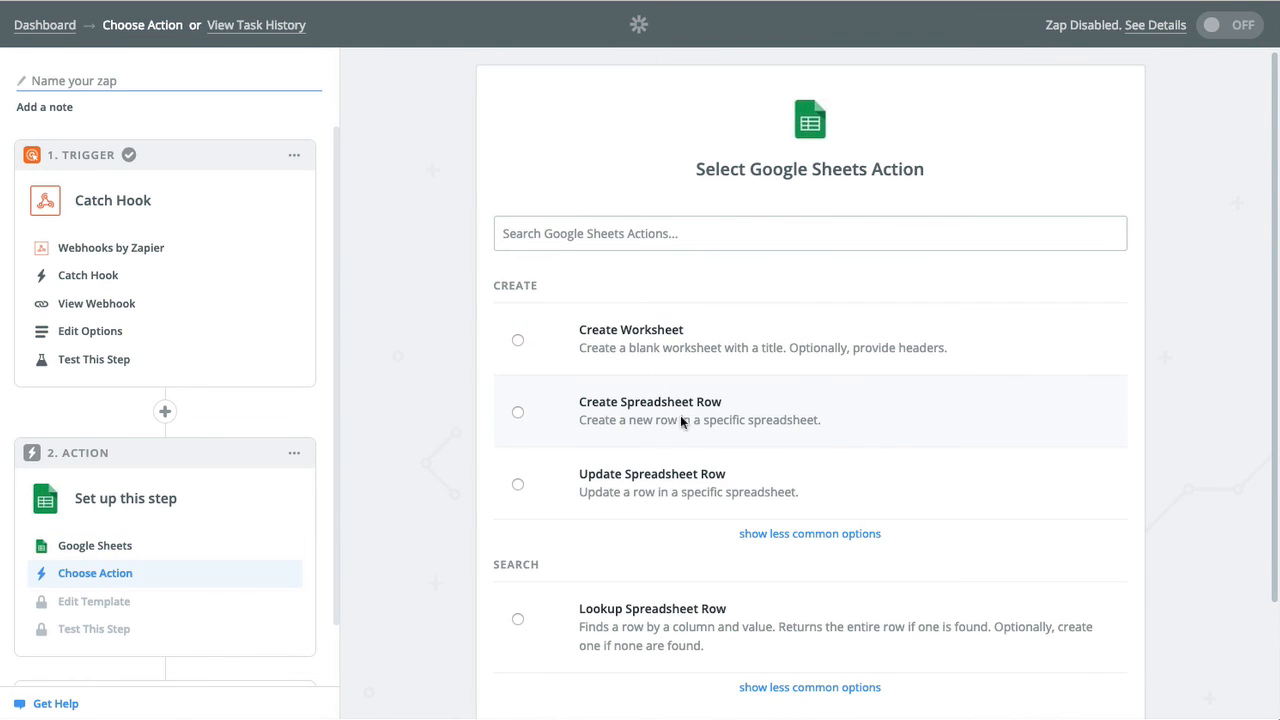
pyautogui.scroll(-3, 668, 424)
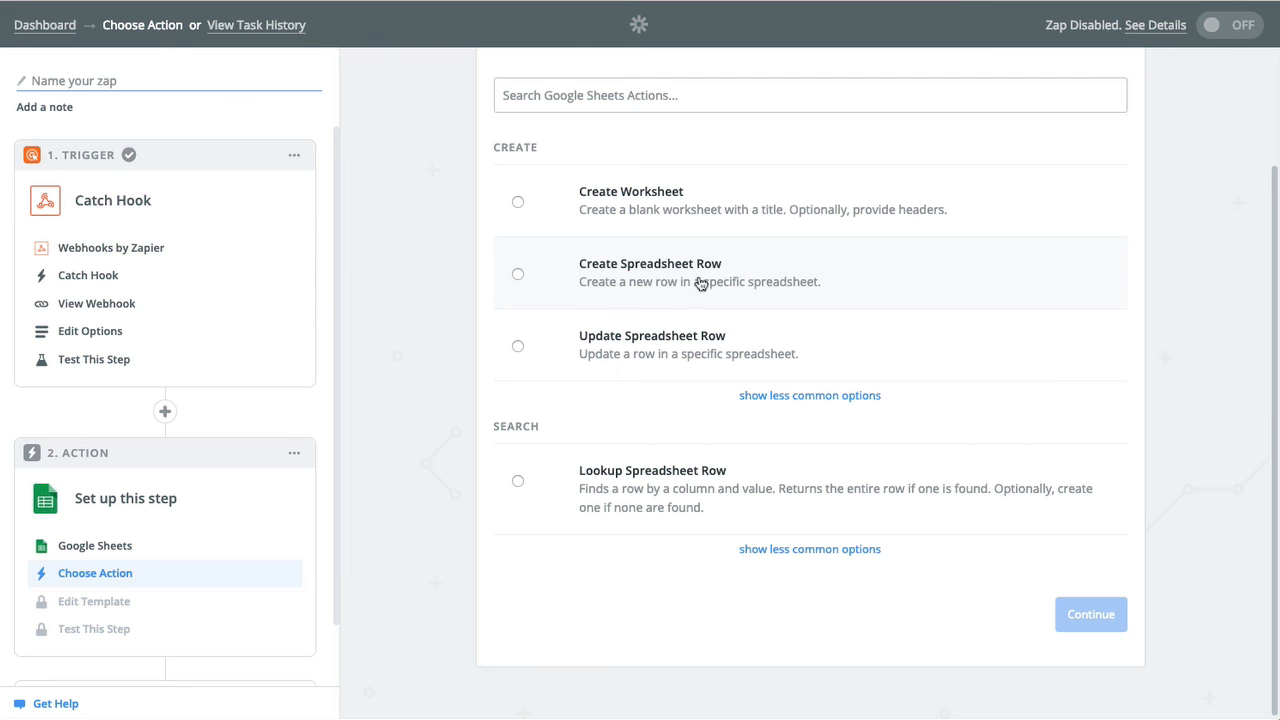
pyautogui.click(688, 284)
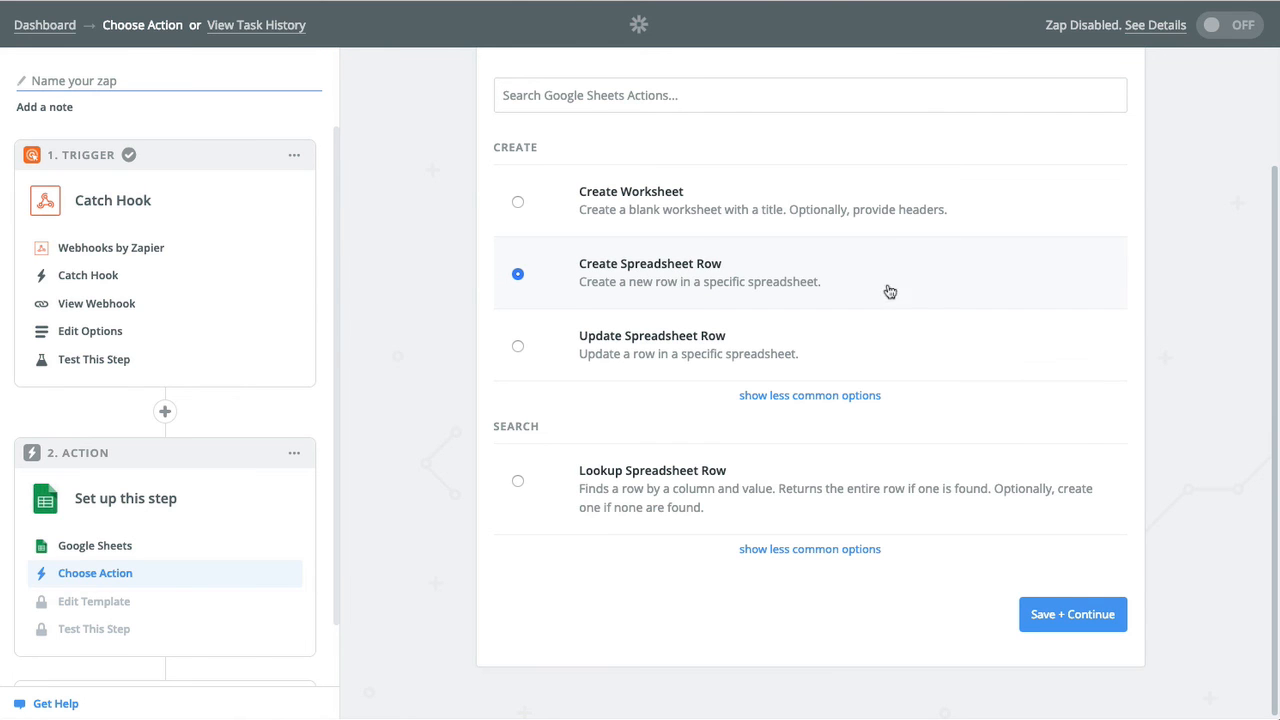
pyautogui.click(1049, 614)
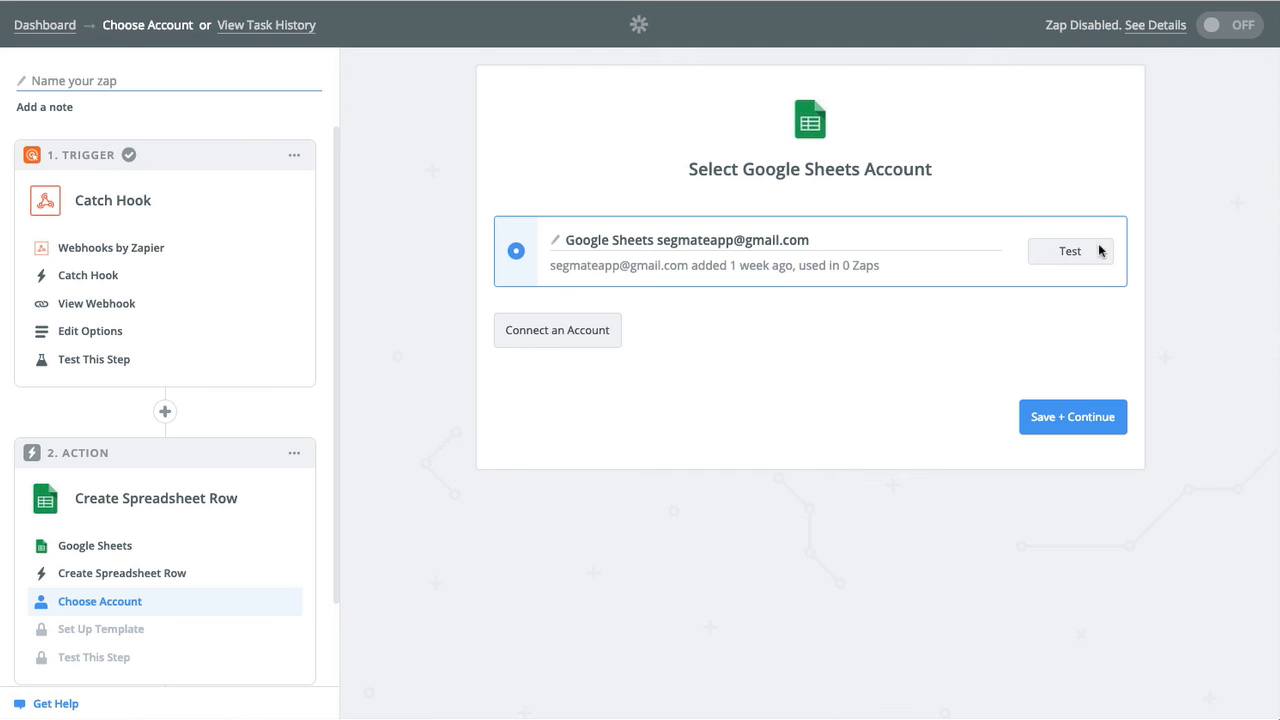
pyautogui.click(1051, 420)
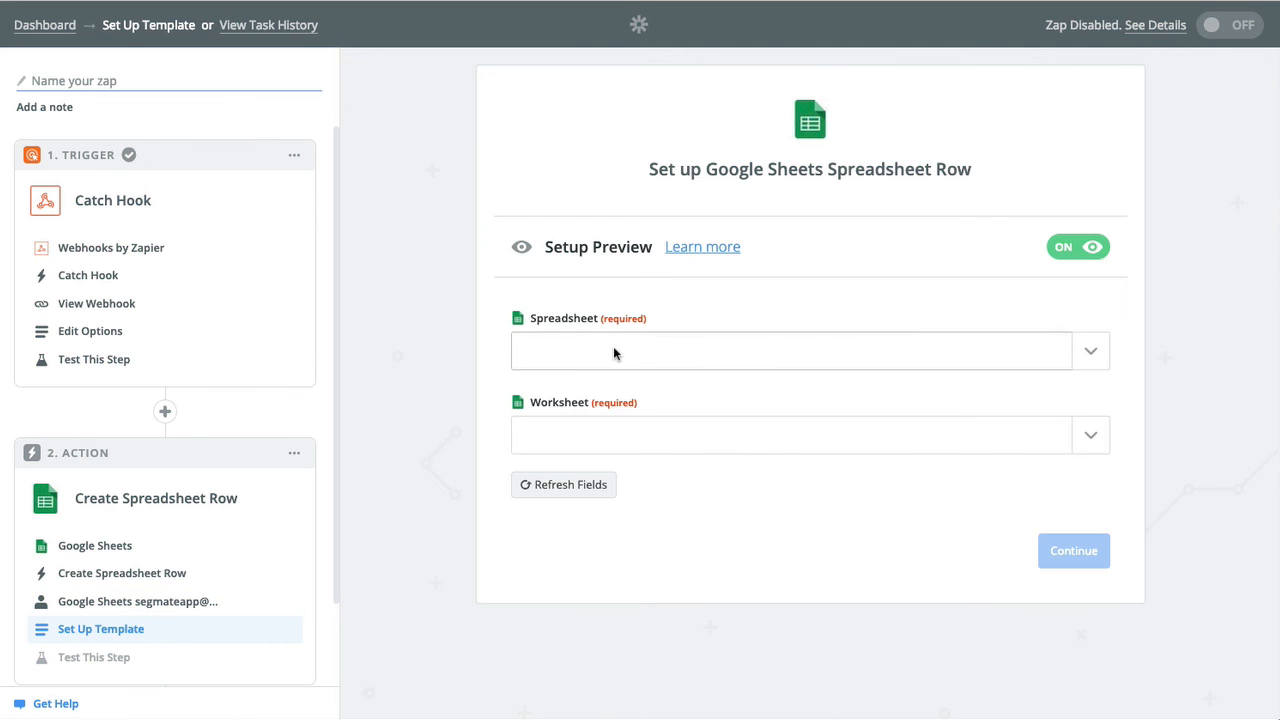
# Choose the 'Zapier Testing' spreadsheet and its 'Sheet1' worksheet for the row action.
pyautogui.click(902, 360)
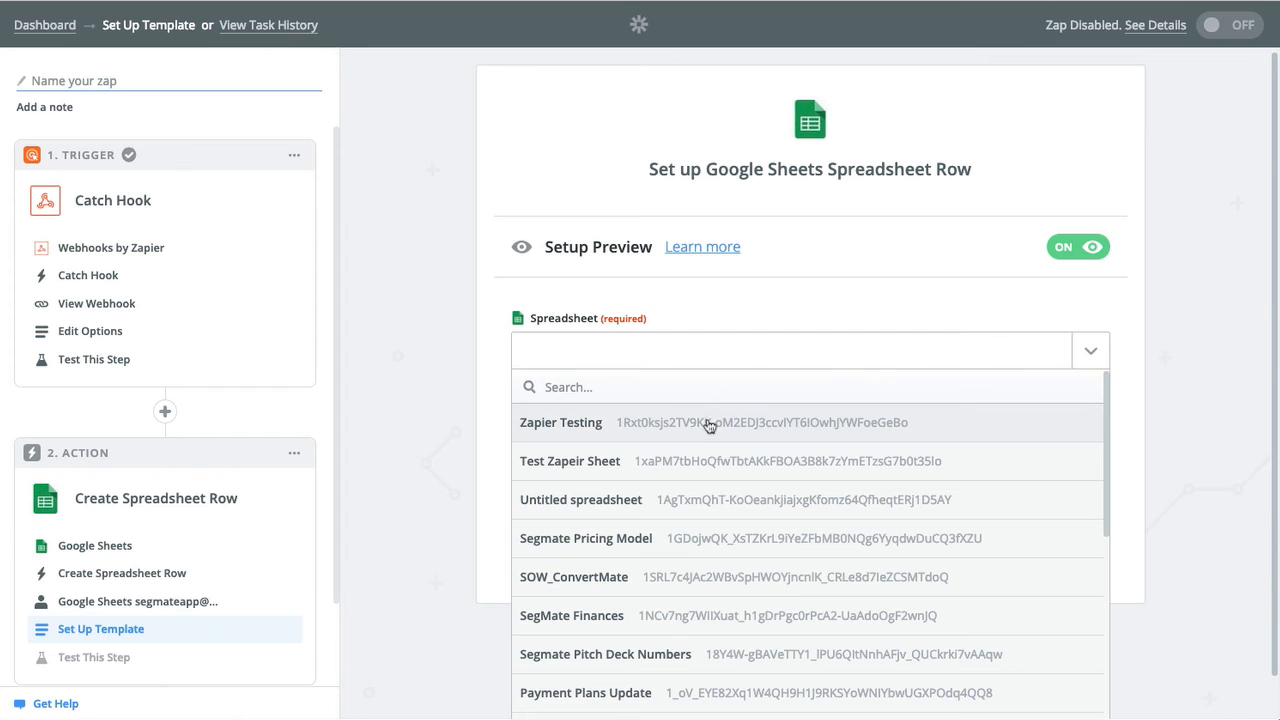
pyautogui.click(703, 424)
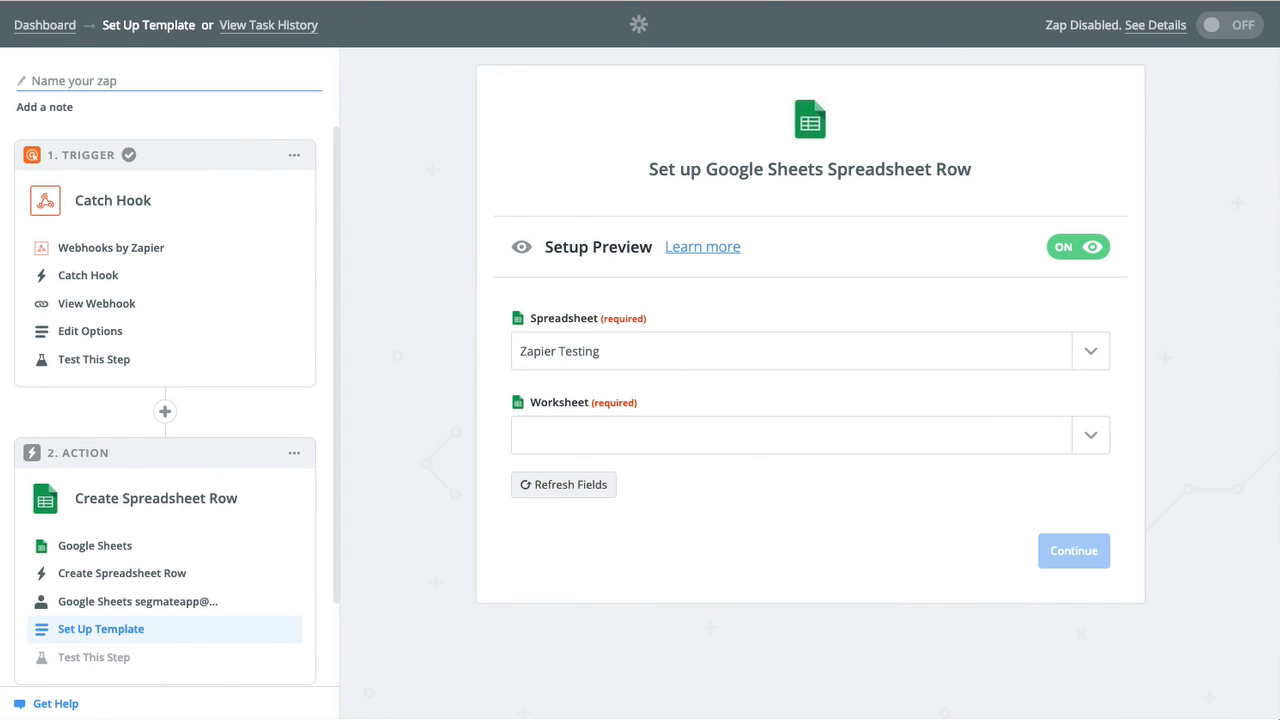
pyautogui.click(747, 437)
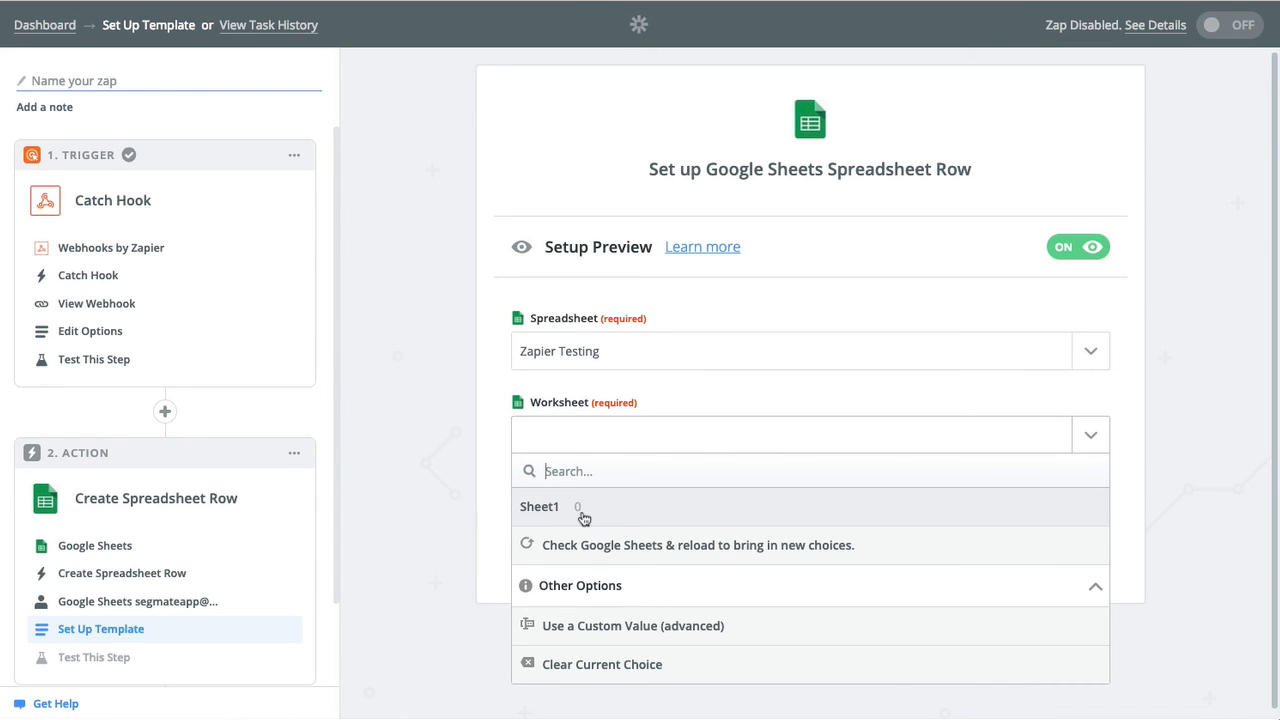
pyautogui.click(572, 510)
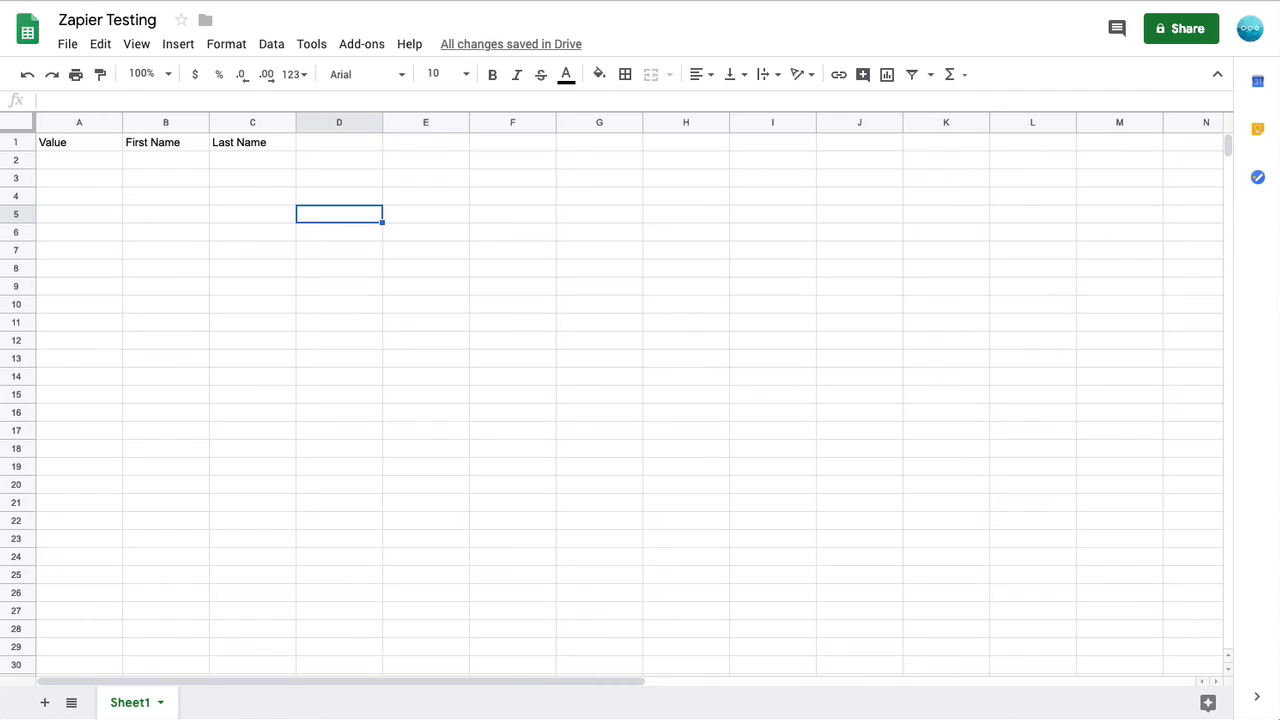
# Rename the Sheet1 worksheet to 'Demo' and return to the Zapier setup tab.
pyautogui.click(163, 704)
pyautogui.click(150, 486)
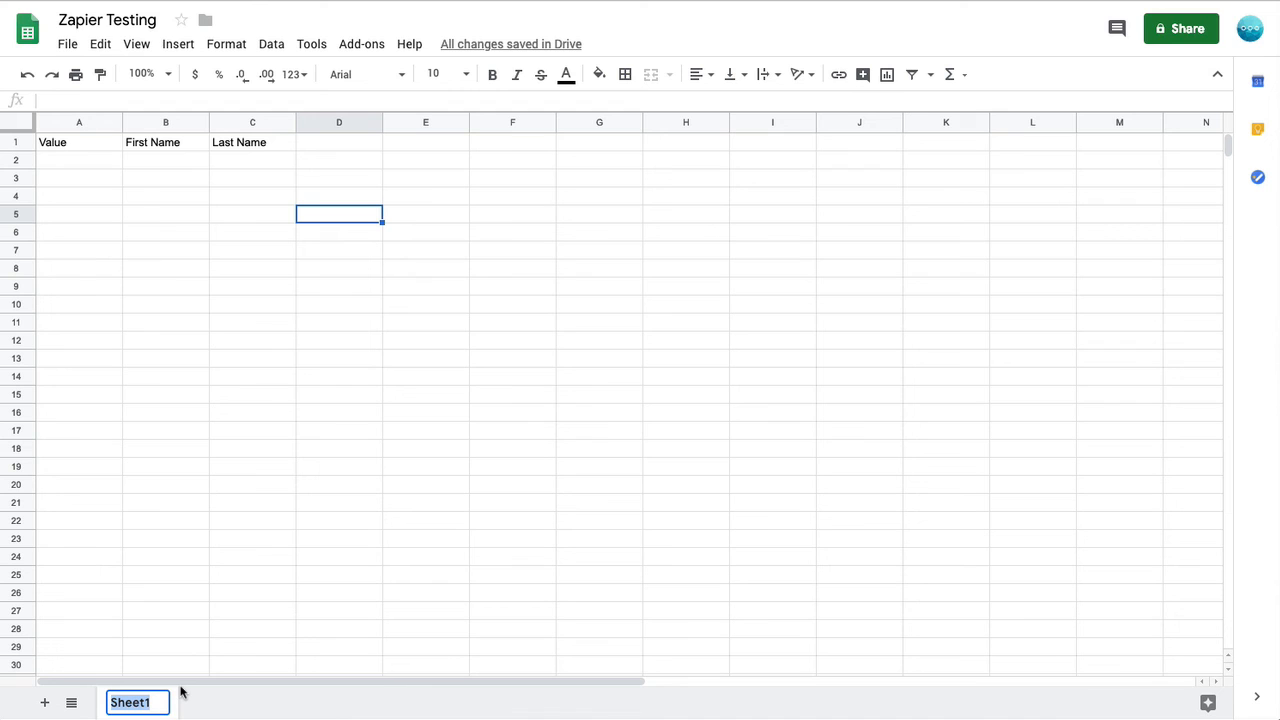
pyautogui.write('Demo')
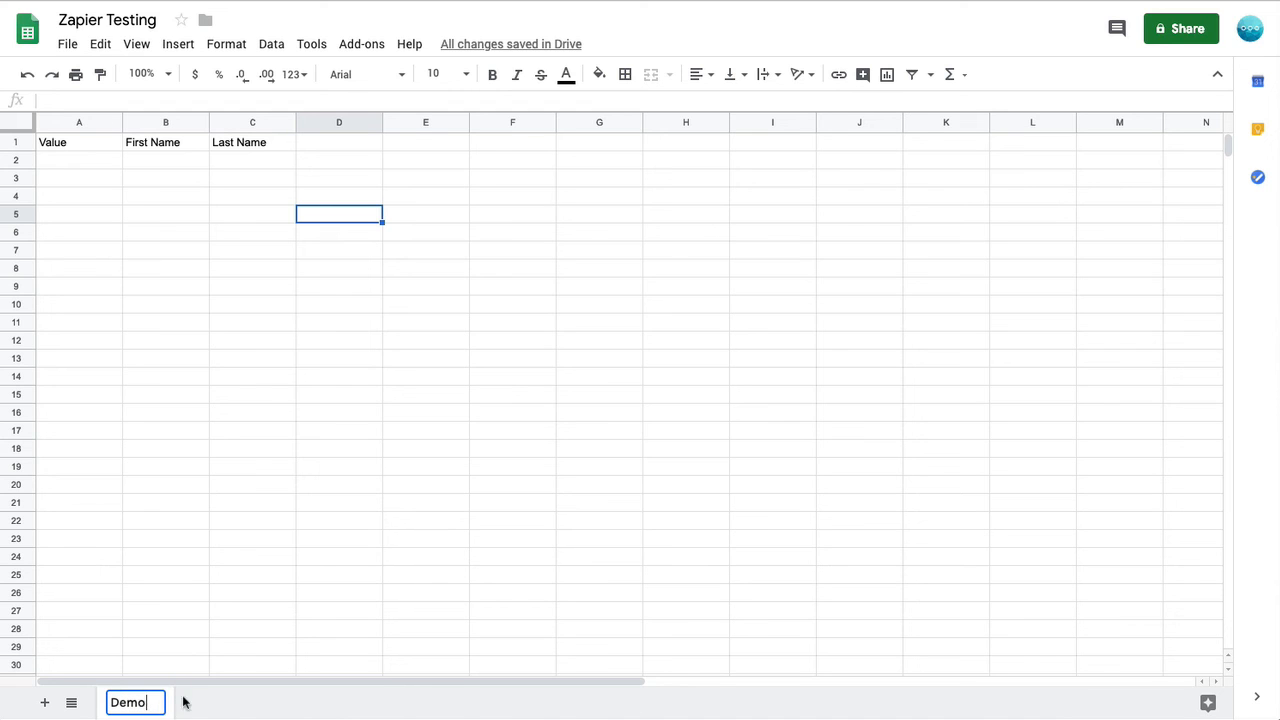
pyautogui.press('Return')
pyautogui.hotkey('ctrl', 'shift', 'Tab')
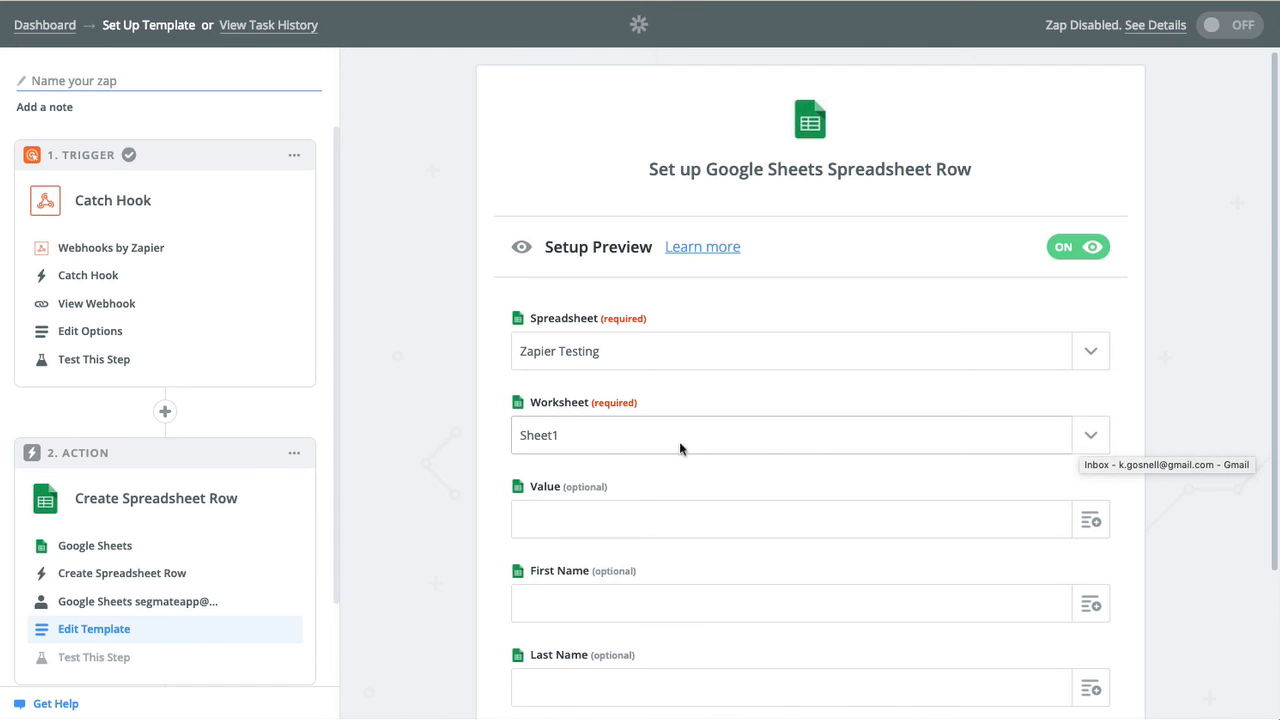
# Switch the row action's worksheet to 'Demo' and refresh its column fields.
pyautogui.click(1085, 439)
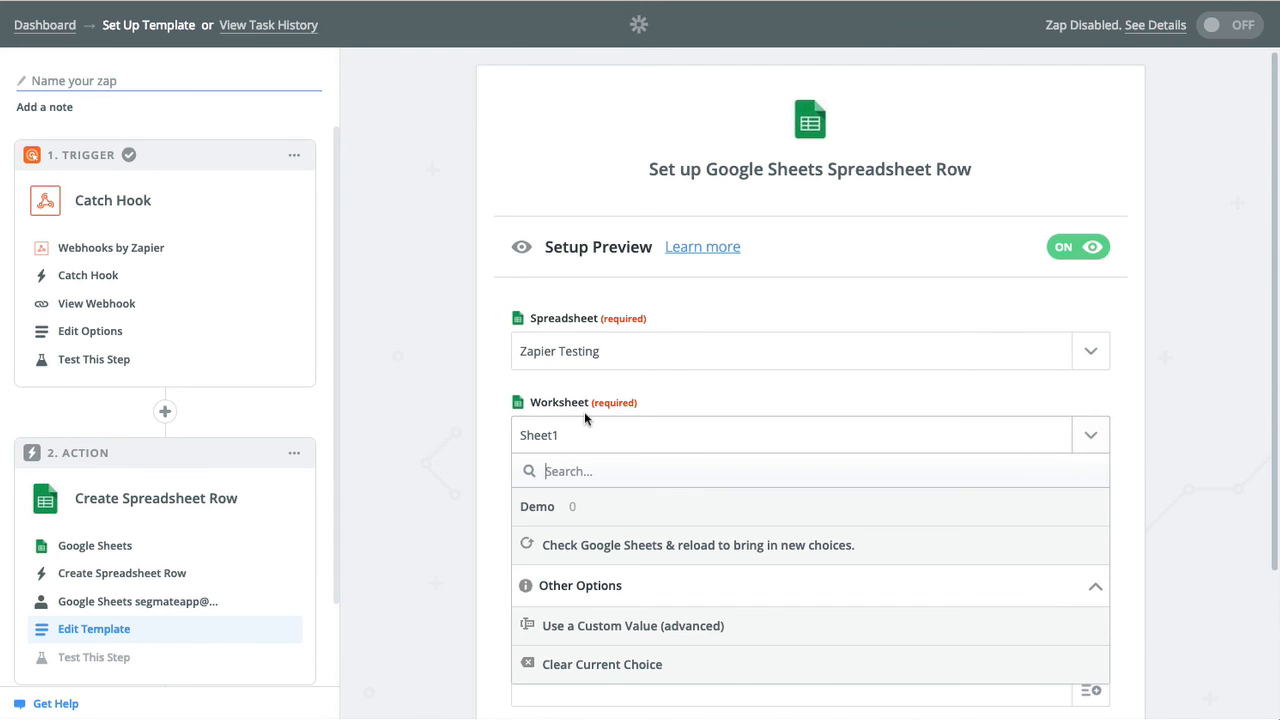
pyautogui.click(546, 510)
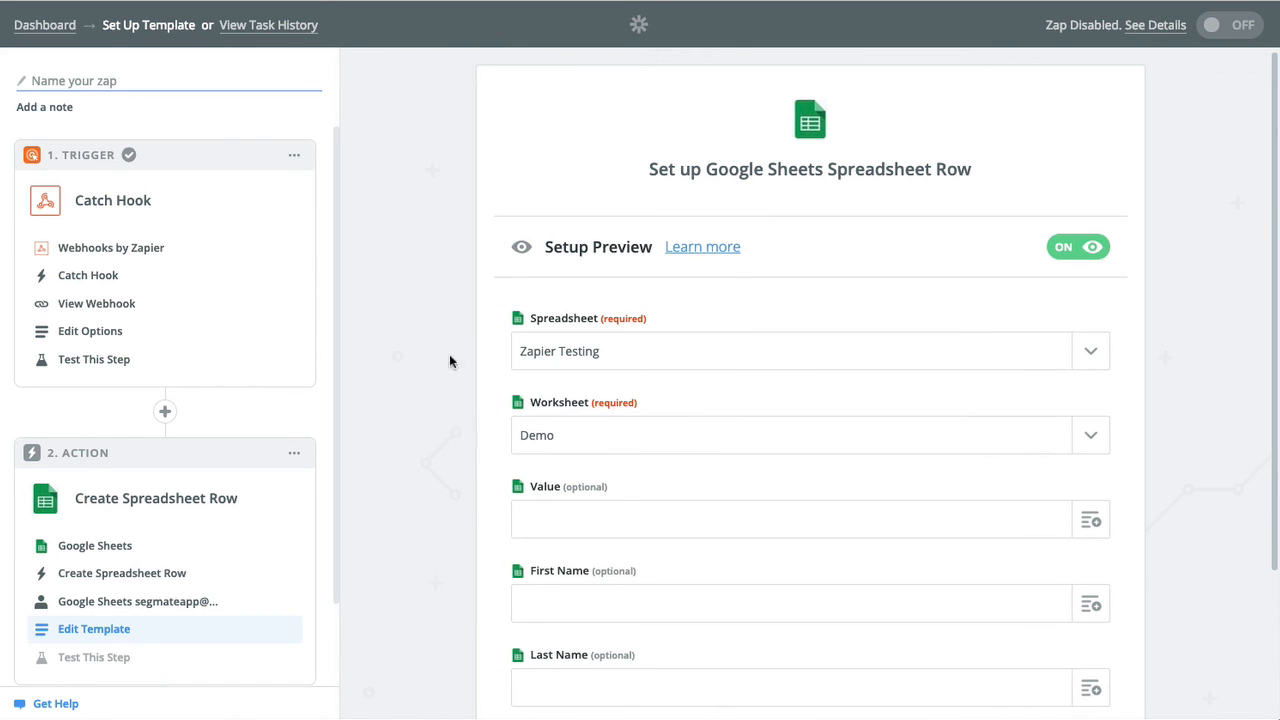
pyautogui.scroll(-3, 448, 512)
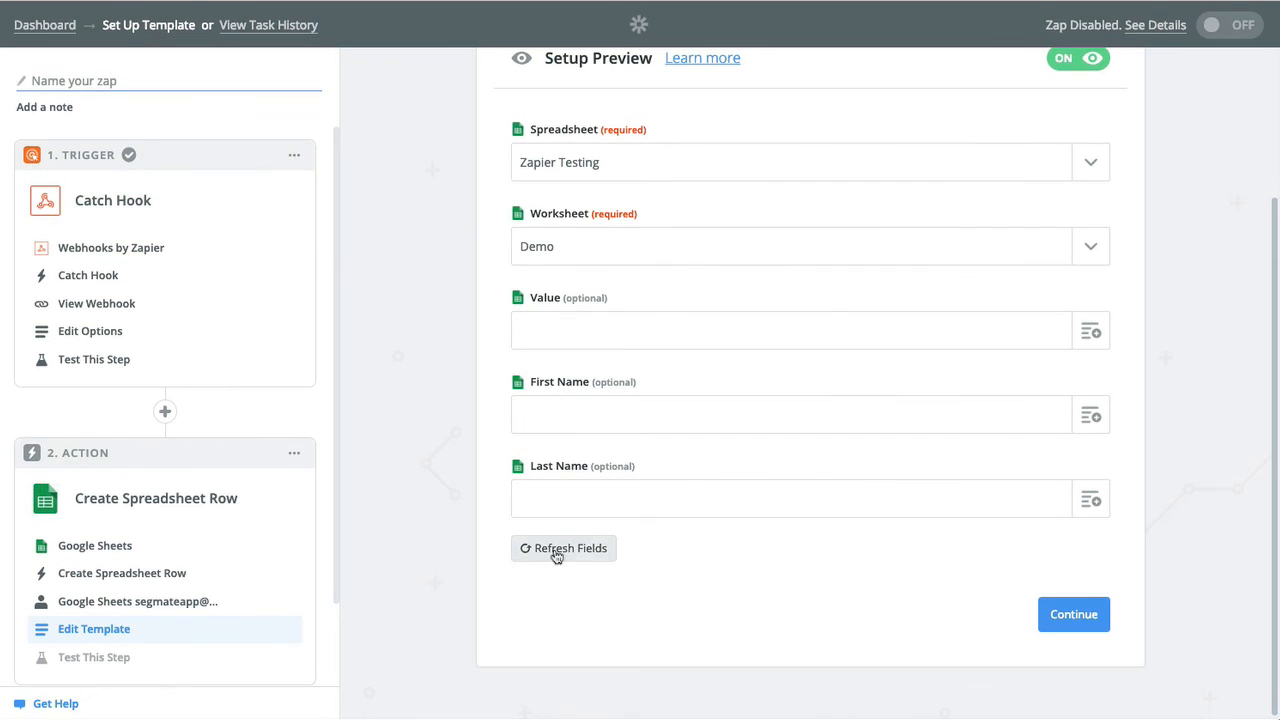
pyautogui.click(587, 555)
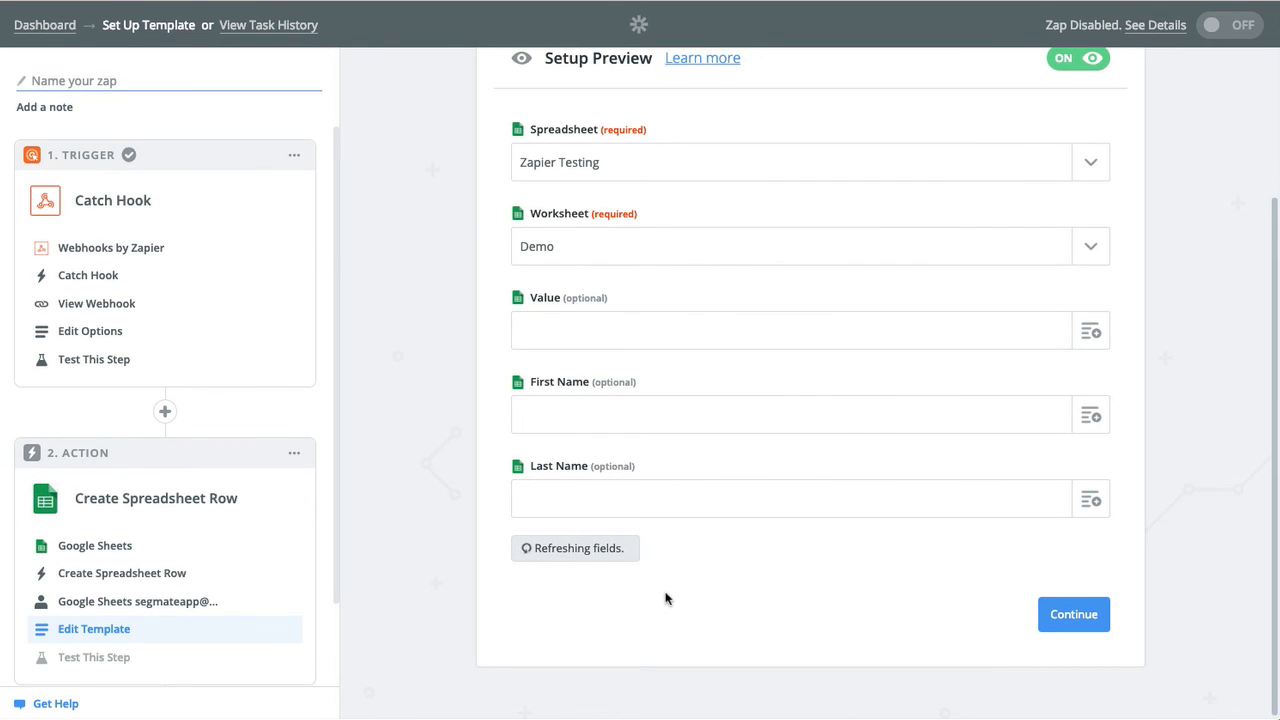
pyautogui.scroll(3, 478, 428)
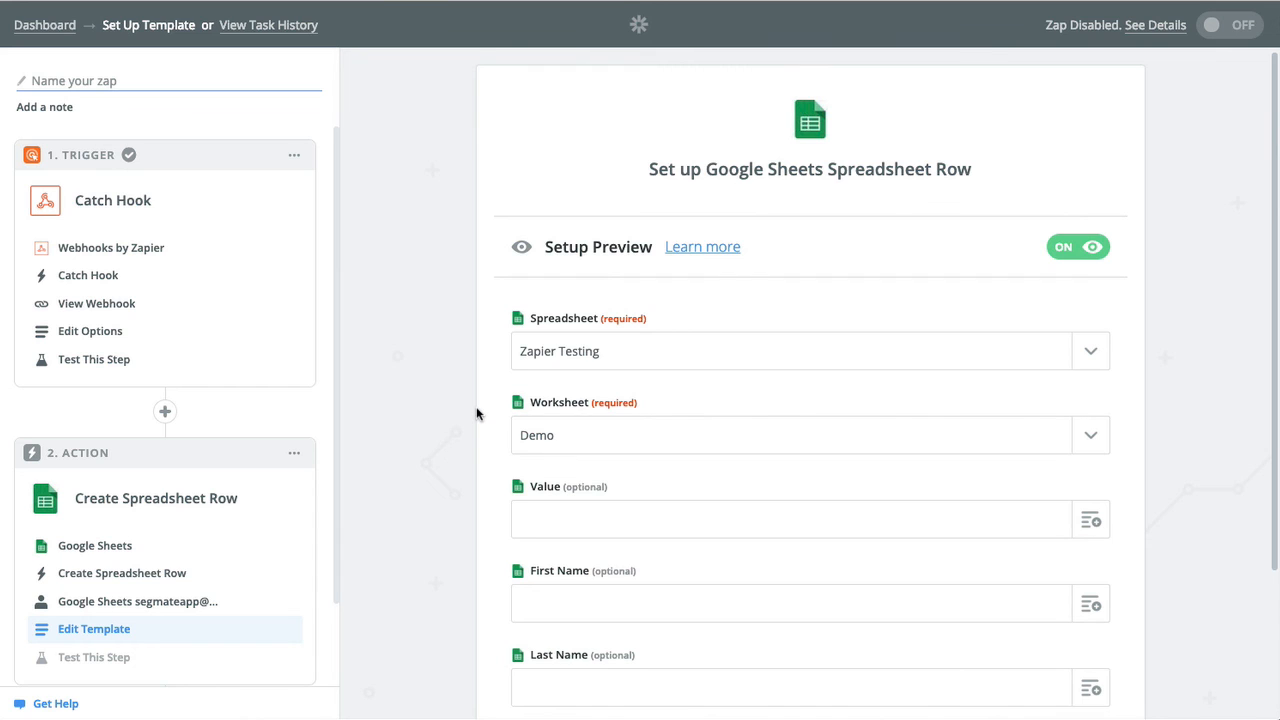
pyautogui.scroll(-2, 479, 410)
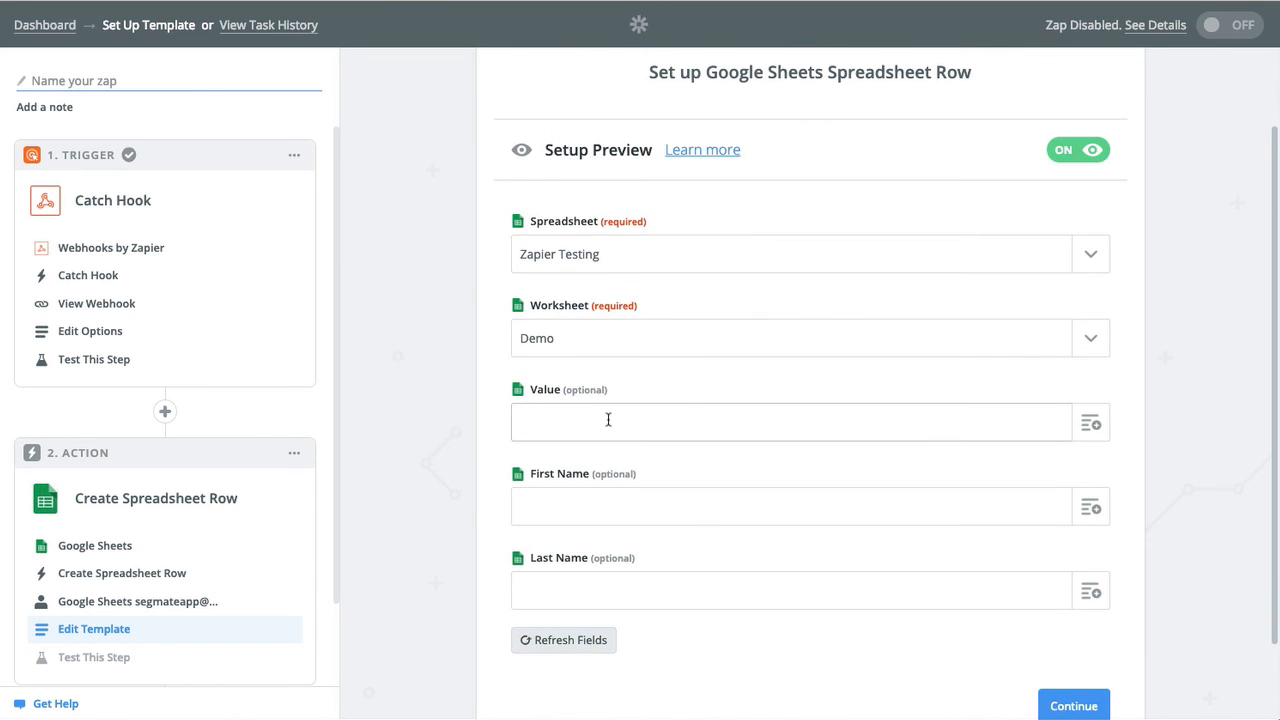
# Map Value, First Name and Last Name to the hook's Dummy Text, John and Doe, then continue.
pyautogui.click(1090, 424)
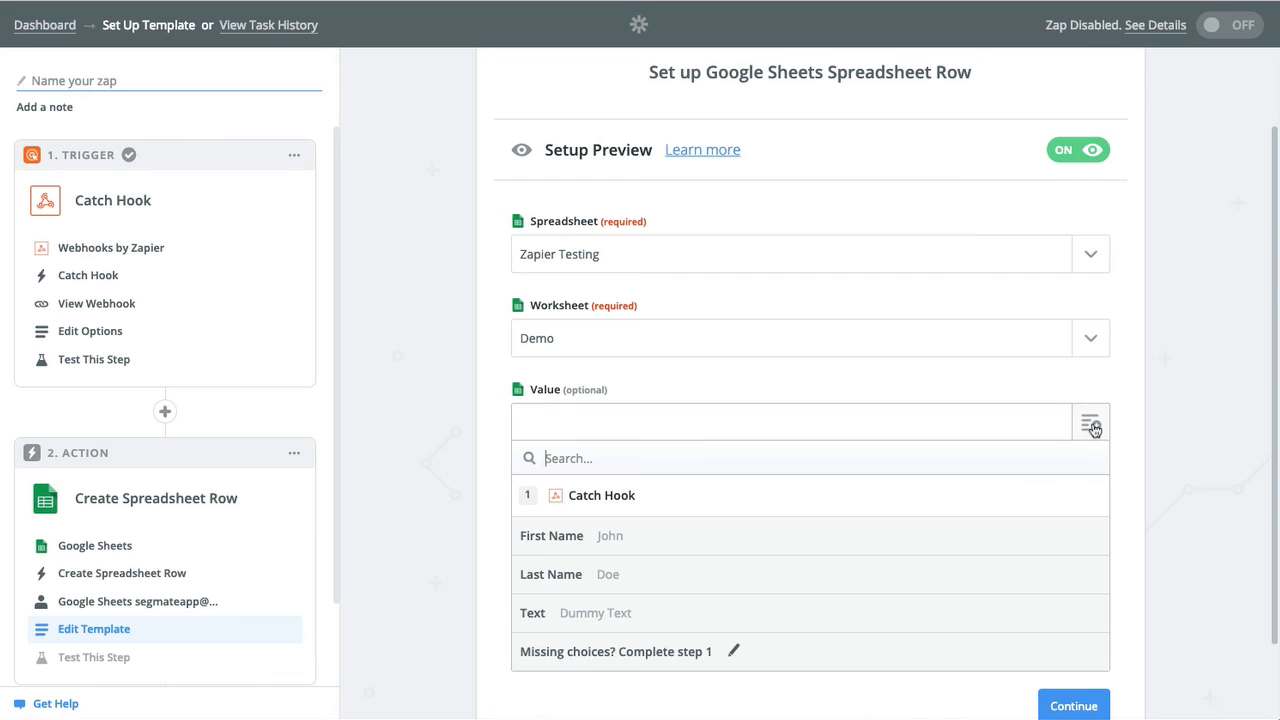
pyautogui.click(606, 622)
pyautogui.click(1092, 510)
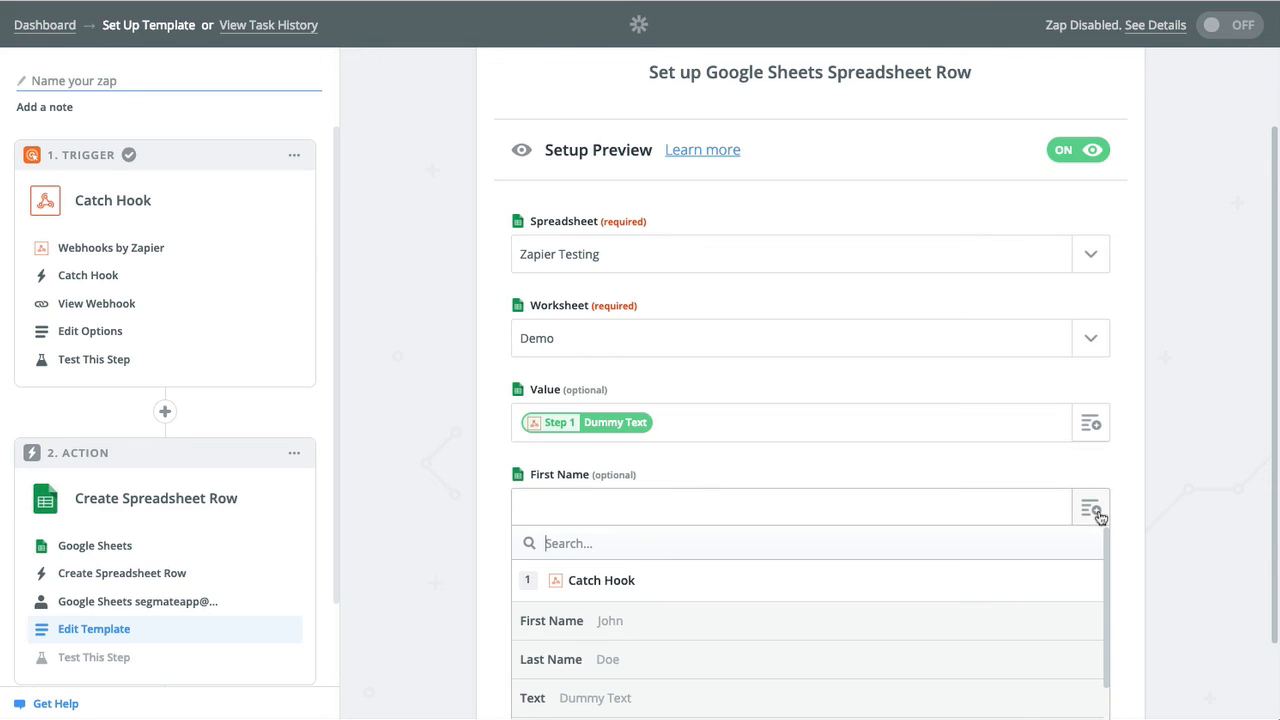
pyautogui.click(604, 626)
pyautogui.click(1092, 592)
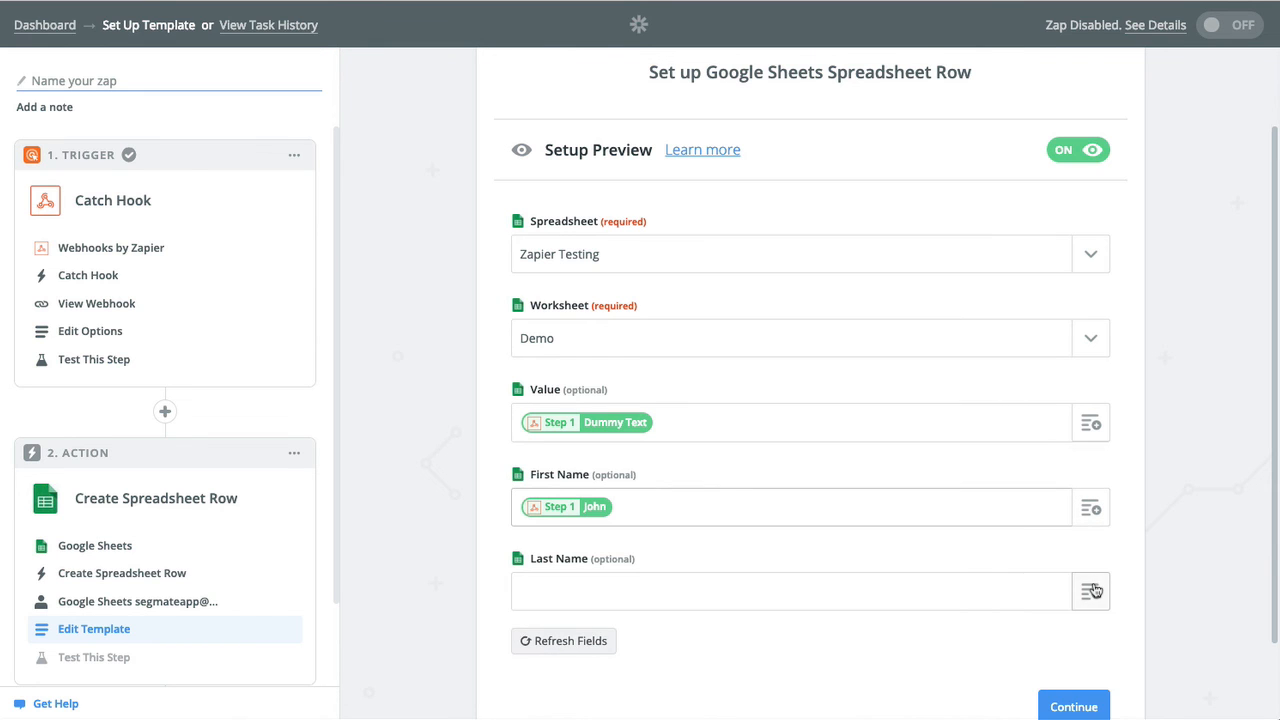
pyautogui.scroll(-3, 600, 676)
pyautogui.click(597, 668)
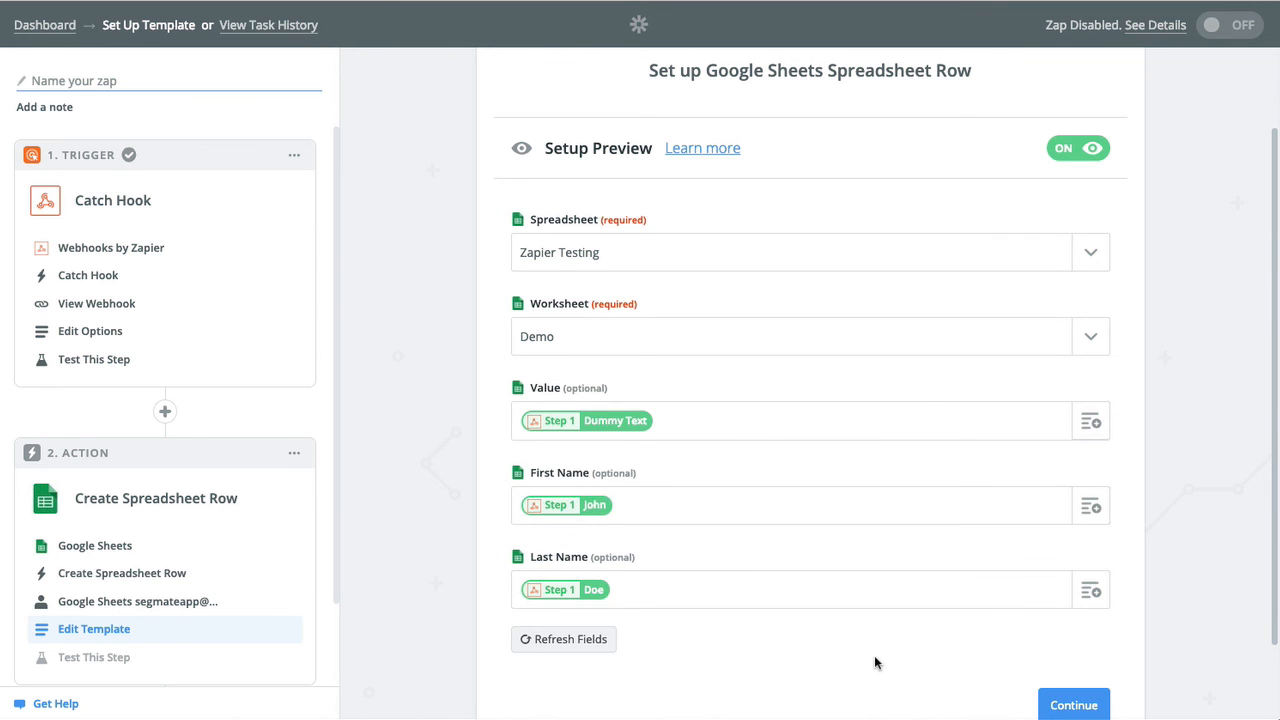
pyautogui.scroll(-2, 874, 662)
pyautogui.click(1064, 618)
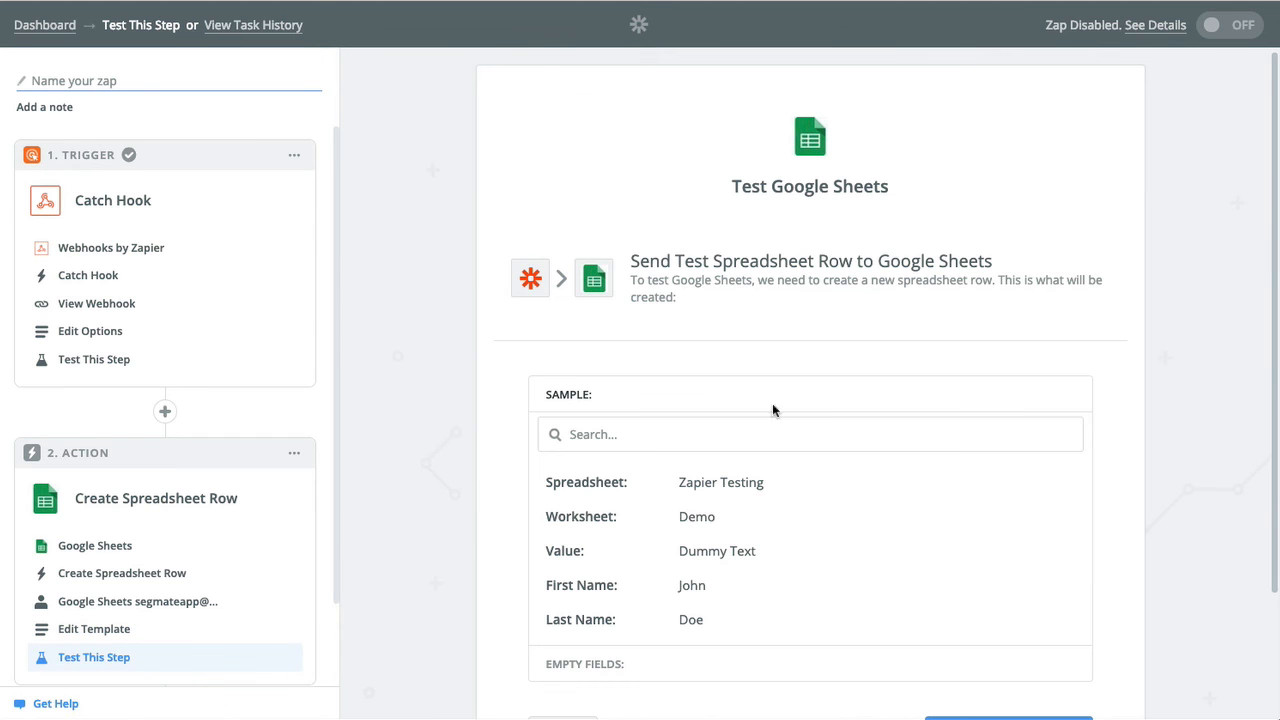
# Send the Dummy Text/John/Doe test row to the Demo sheet and finish the action setup.
pyautogui.scroll(-3, 594, 414)
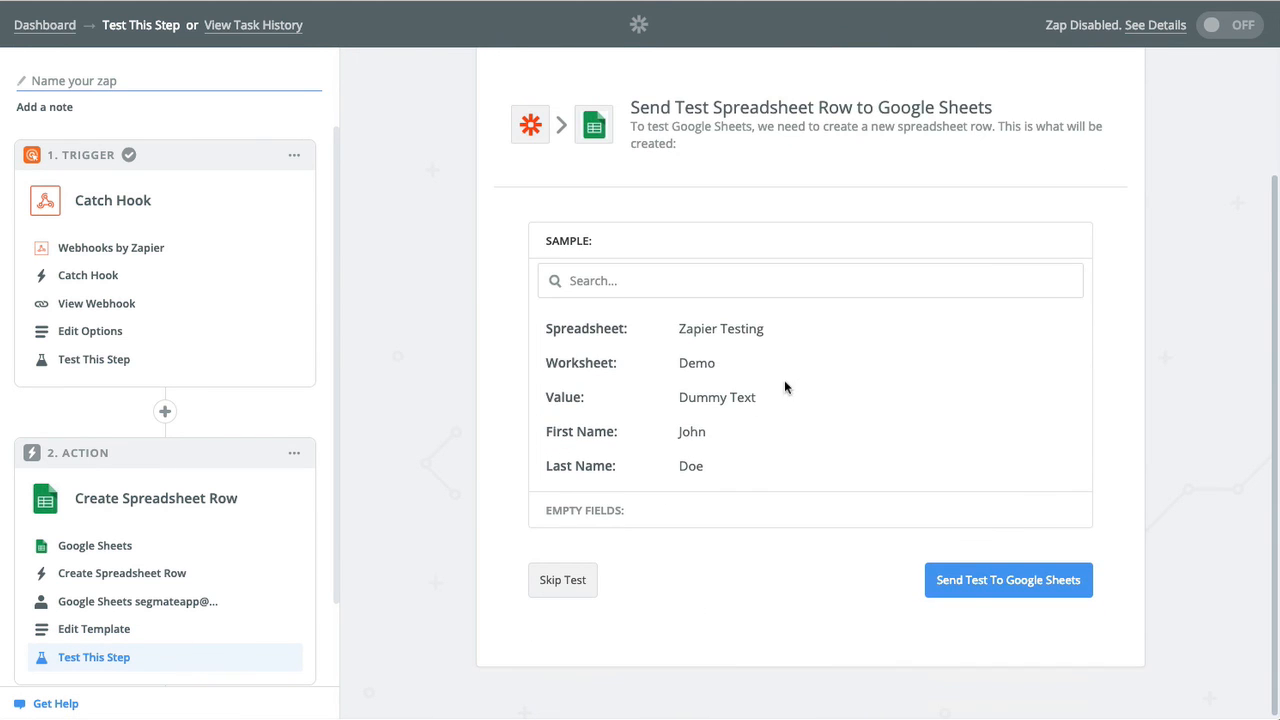
pyautogui.click(968, 588)
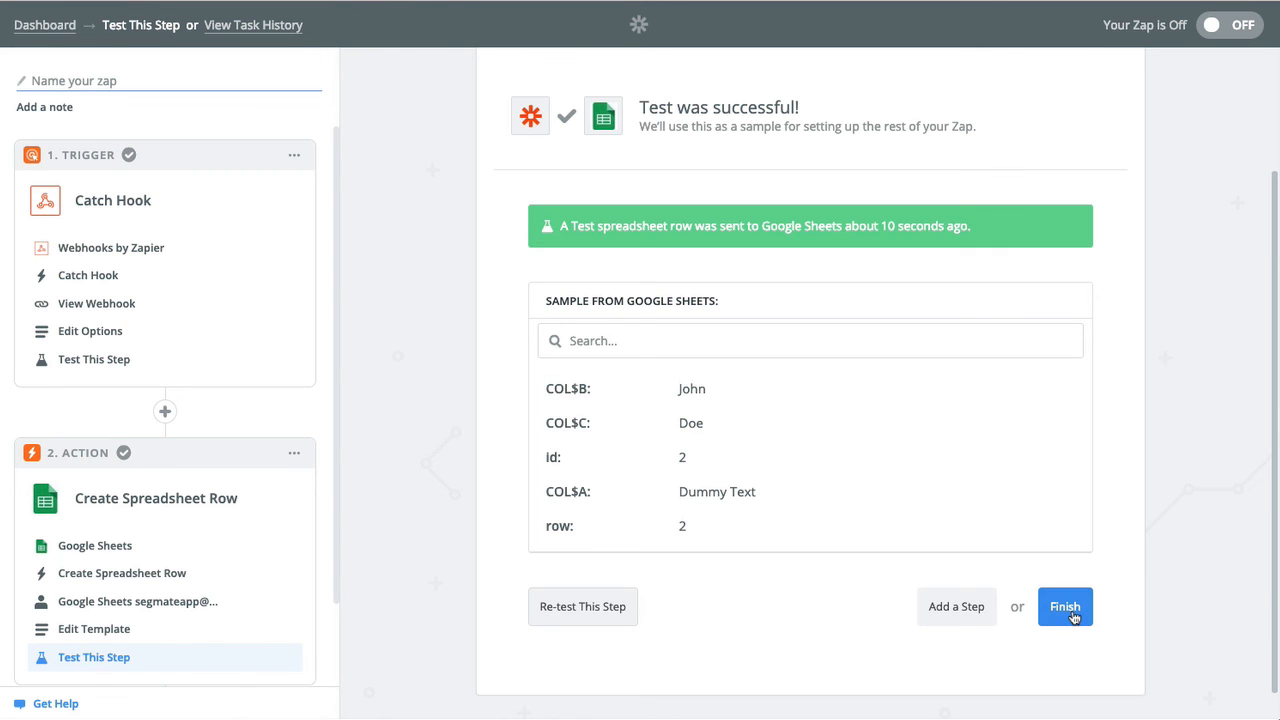
pyautogui.click(1073, 615)
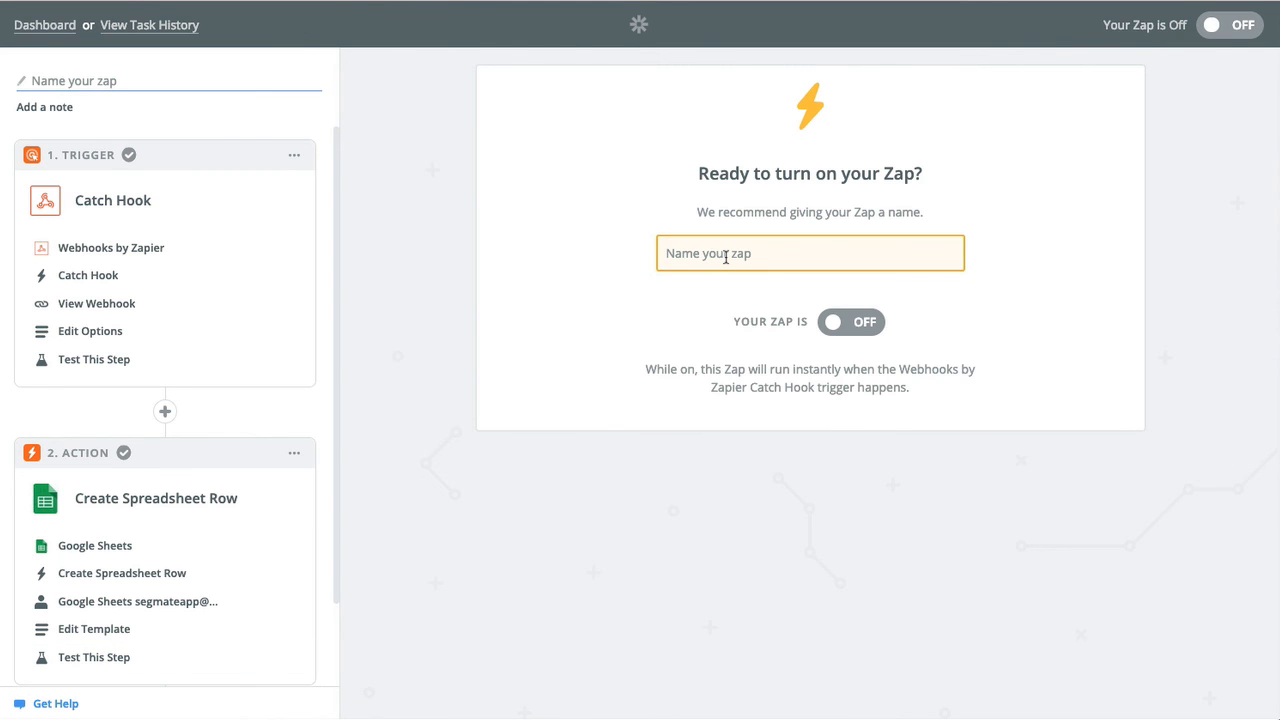
# Name the Zap 'Demo Google', switch it ON, and go to the Zapier dashboard.
pyautogui.write('Demo Text')
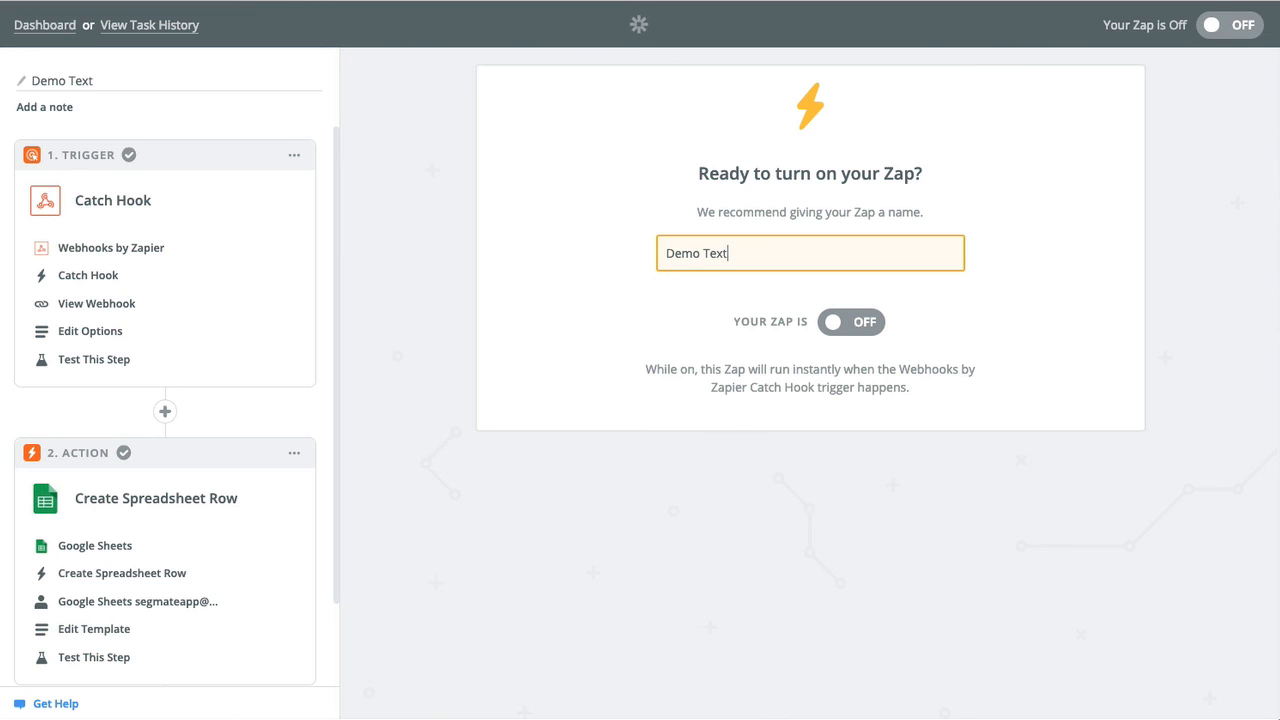
pyautogui.press('BackSpace')
pyautogui.press('BackSpace')
pyautogui.press('BackSpace')
pyautogui.write('Google')
pyautogui.click(864, 324)
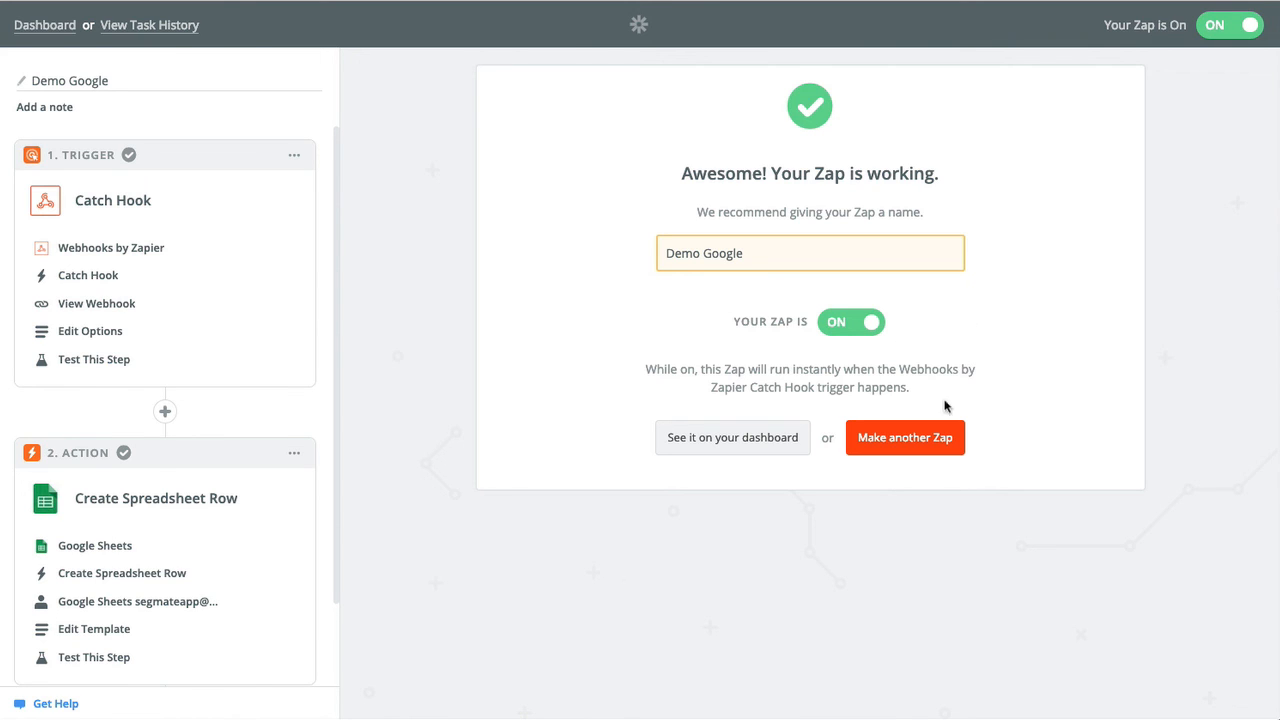
pyautogui.click(760, 437)
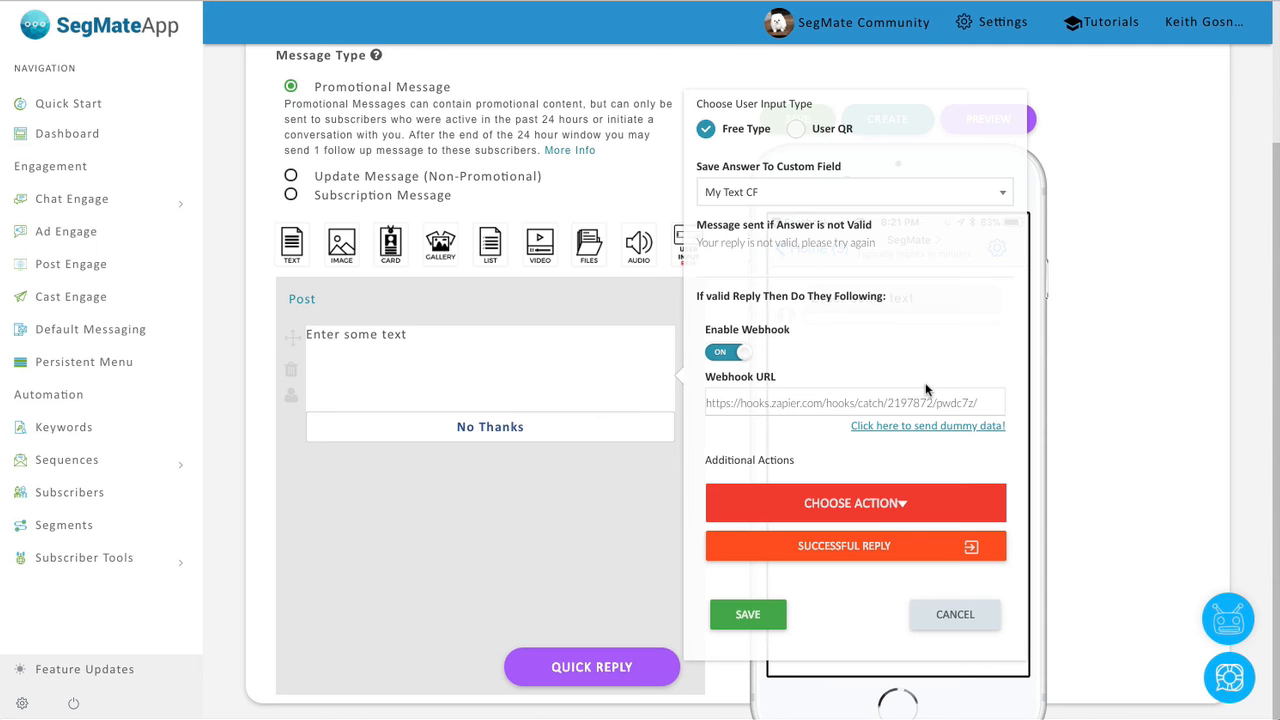
# Save the User Input webhook settings and preview the bot in Messenger.
pyautogui.click(746, 618)
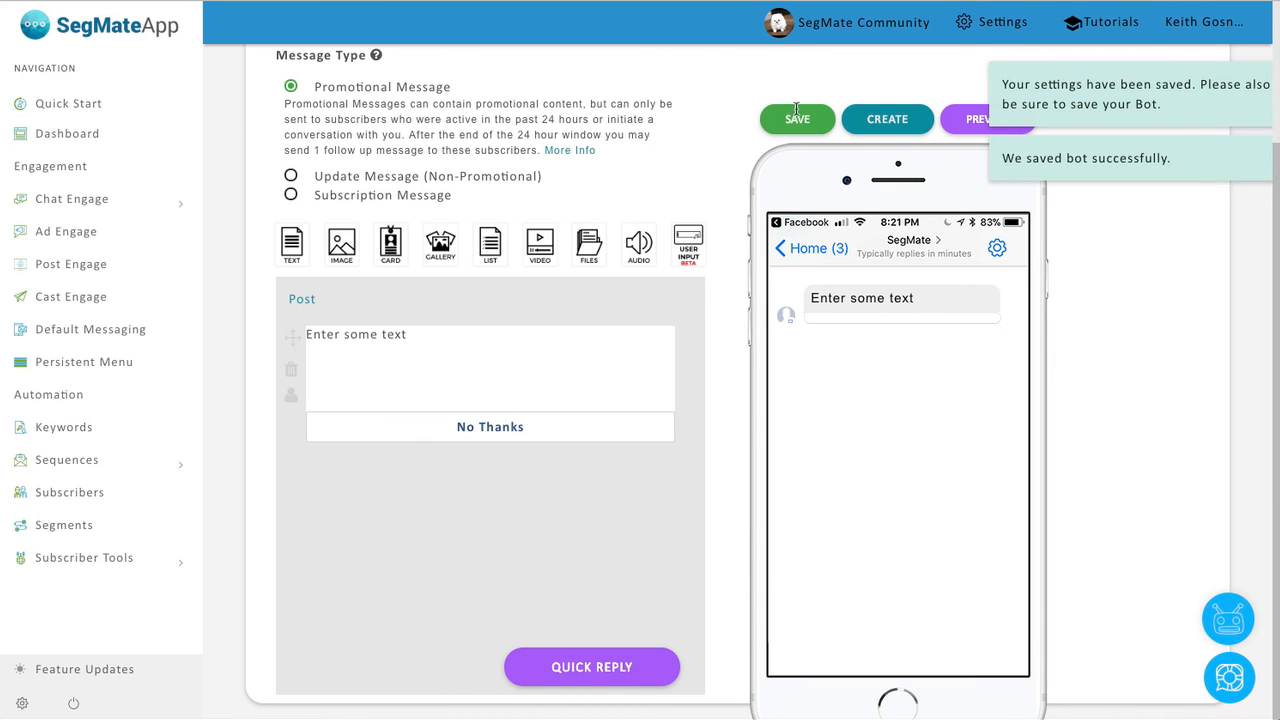
pyautogui.click(970, 128)
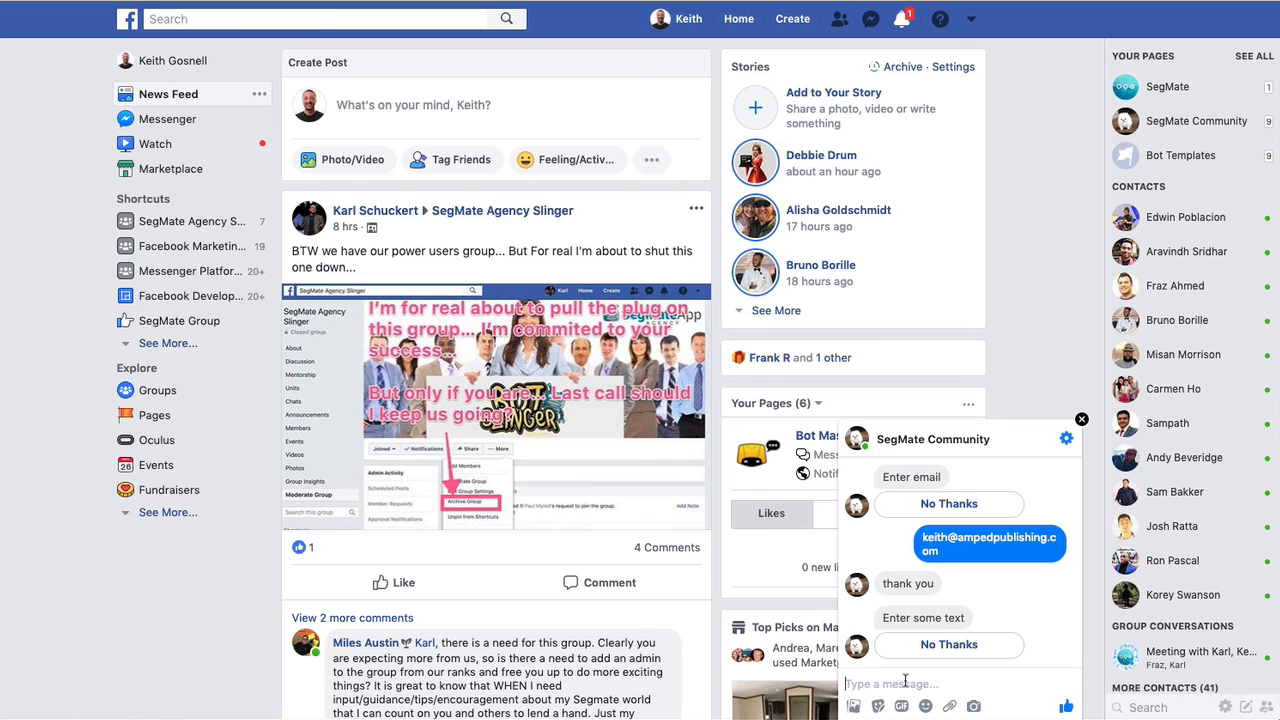
# Reply 'Did it work?' to the bot's text prompt in Messenger.
pyautogui.write('Did it work?')
pyautogui.press('Return')
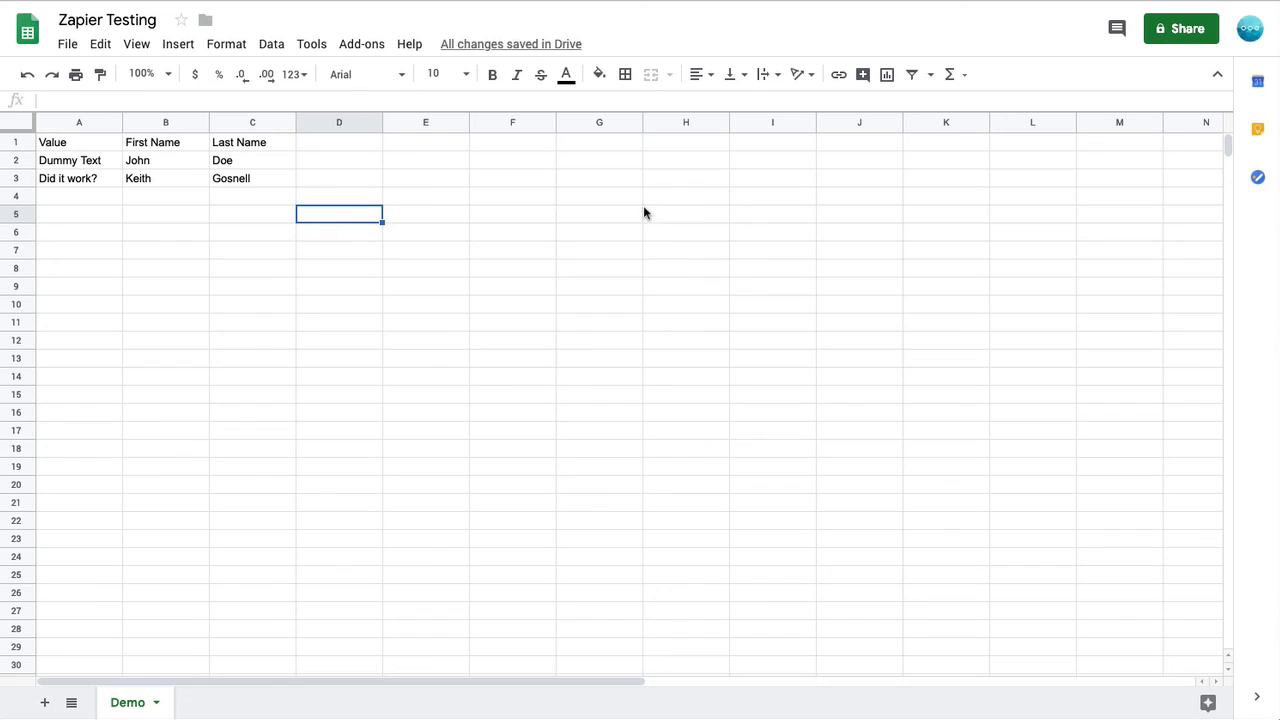
# Check row 3 of the Demo sheet for 'Did it work?' with the sender's name.
pyautogui.click(407, 235)
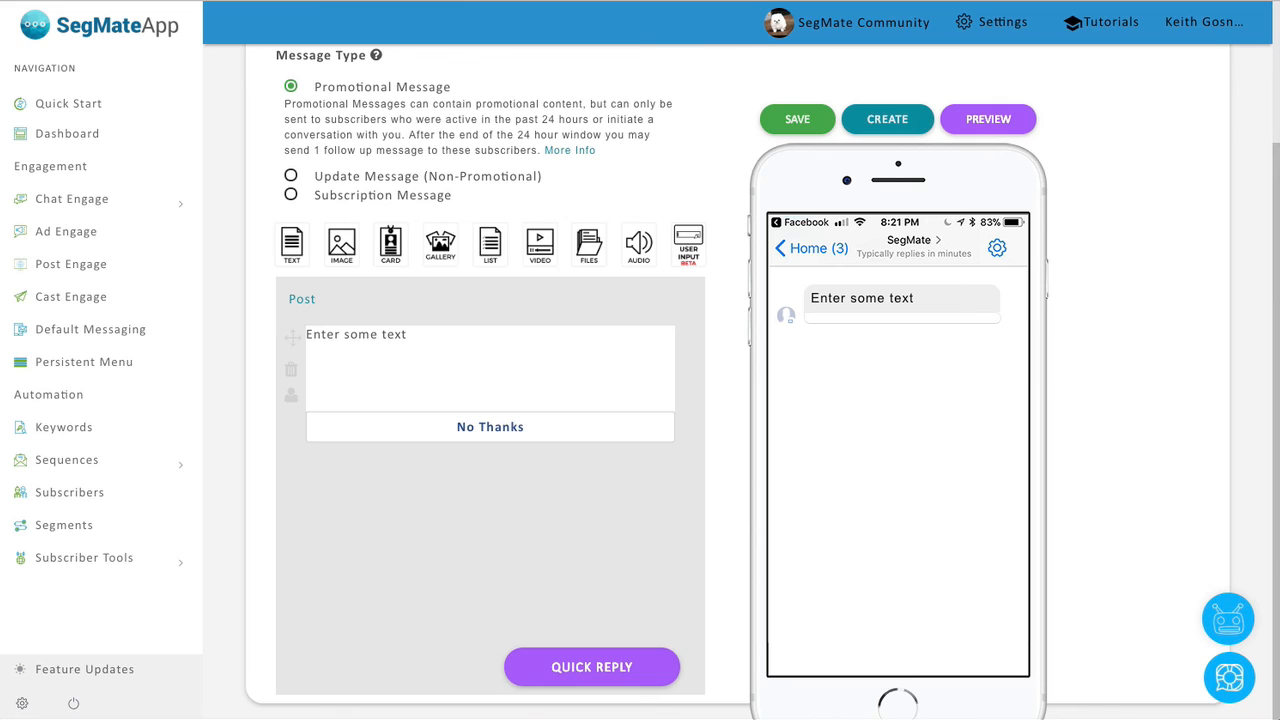
pyautogui.click(508, 342)
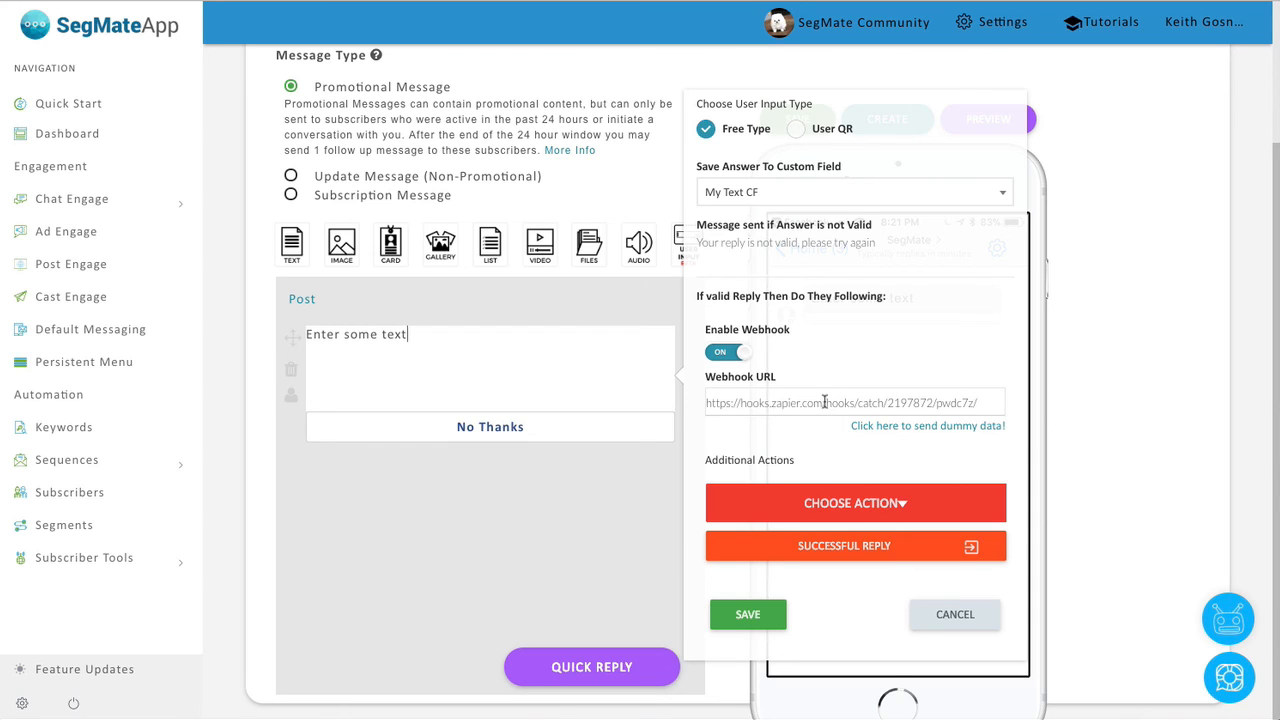
pyautogui.click(549, 480)
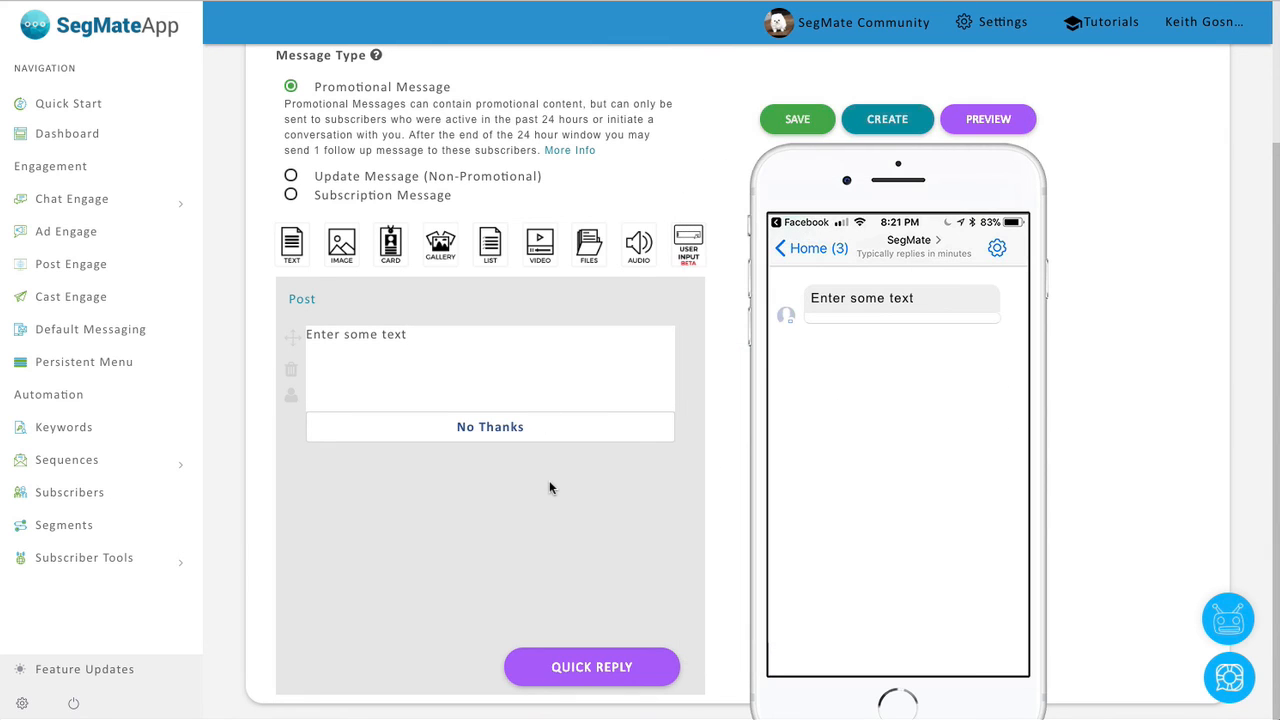